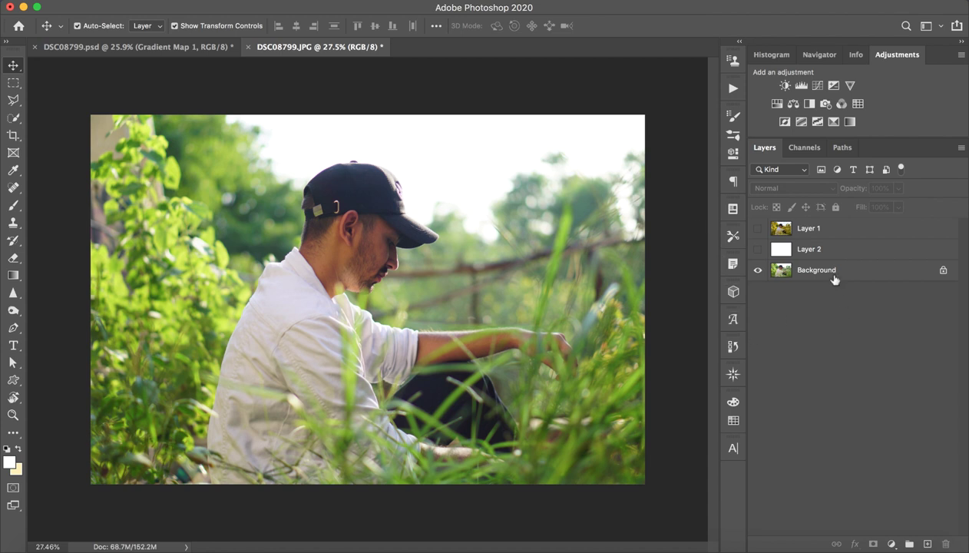
# Add a Color Lookup adjustment above the Background layer using the Fuji REALA 500D Kodak 2393 (by Adobe).cube LUT.
pyautogui.click(836, 275)
pyautogui.click(827, 228)
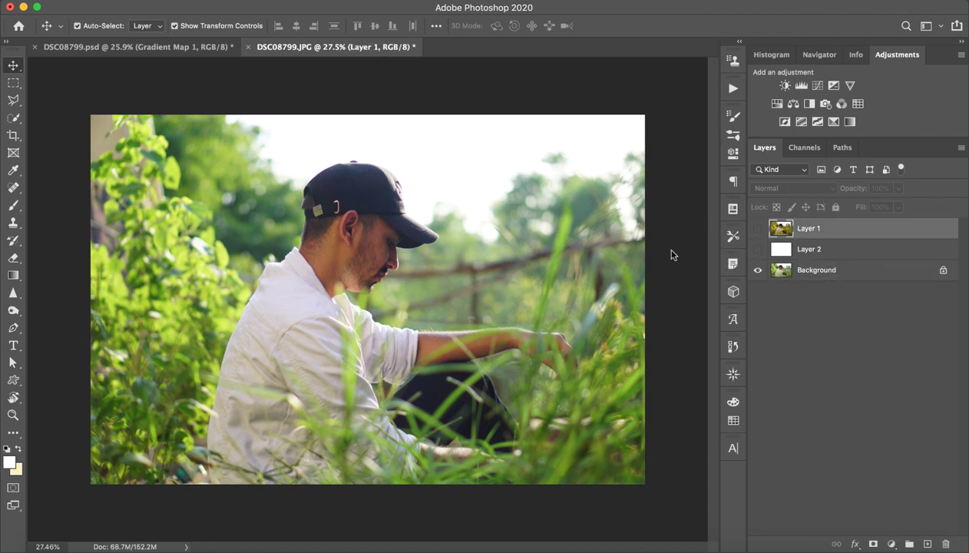
pyautogui.click(795, 270)
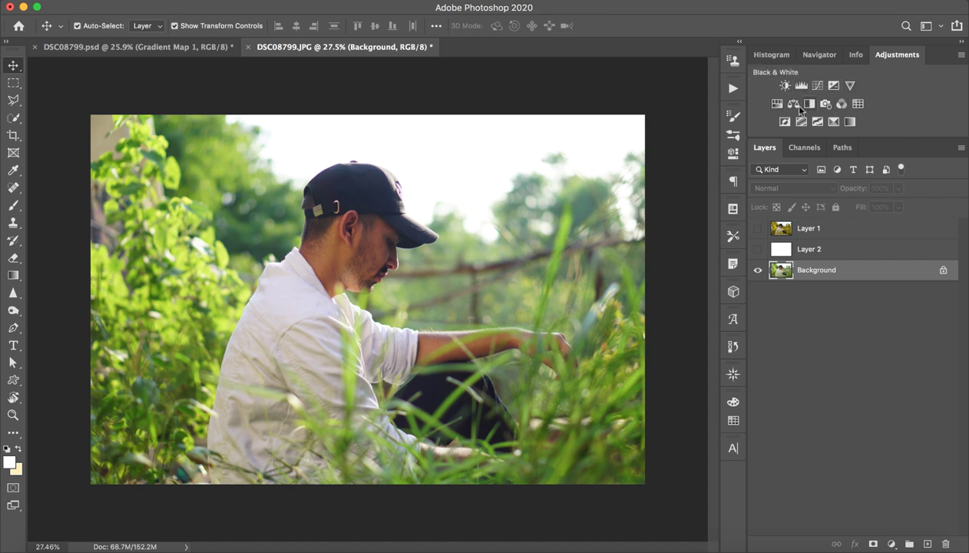
pyautogui.click(855, 104)
pyautogui.click(645, 156)
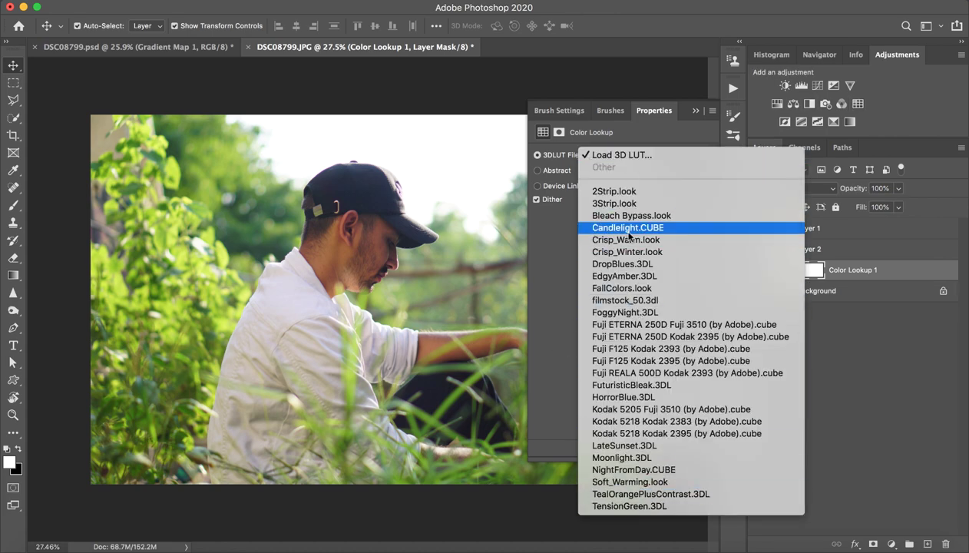
pyautogui.click(618, 373)
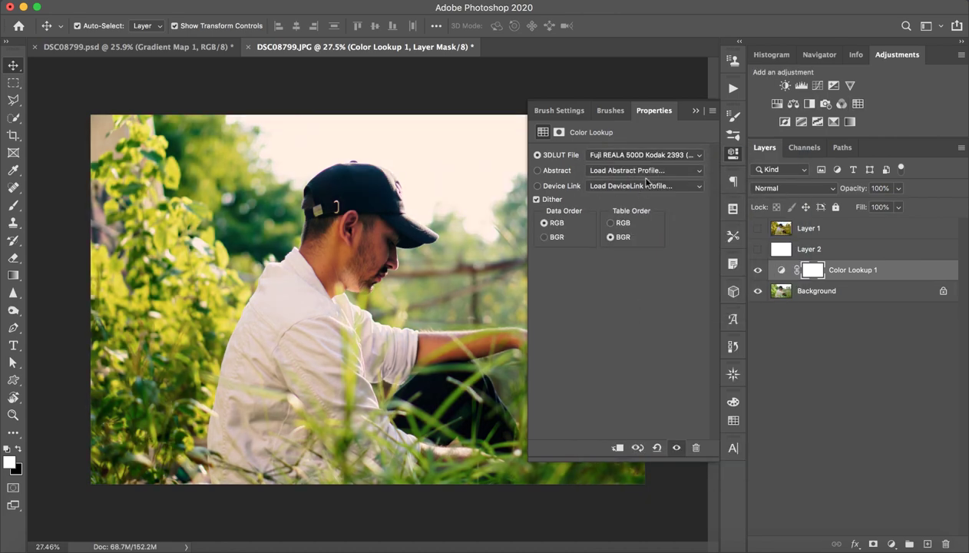
pyautogui.click(695, 110)
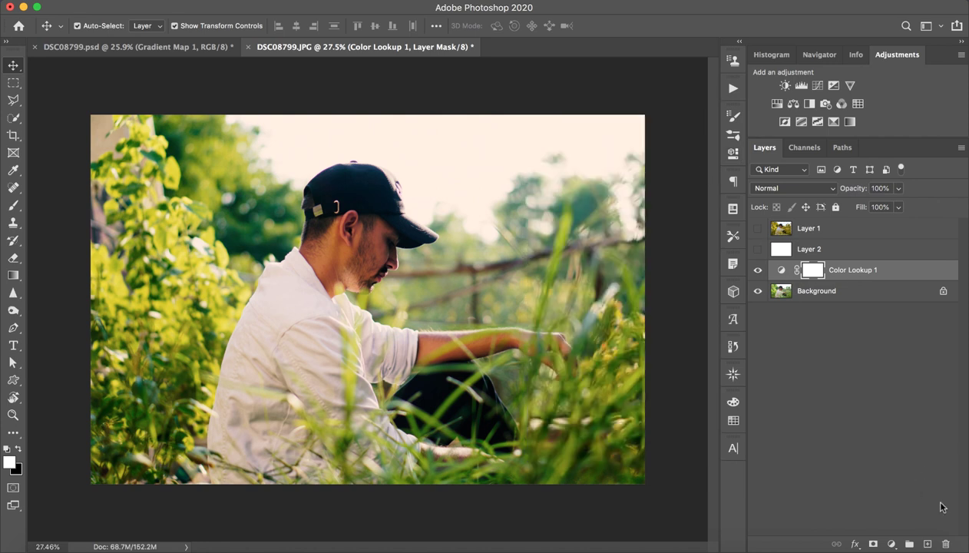
# Delete the Color Lookup adjustment layer together with its mask.
pyautogui.click(944, 542)
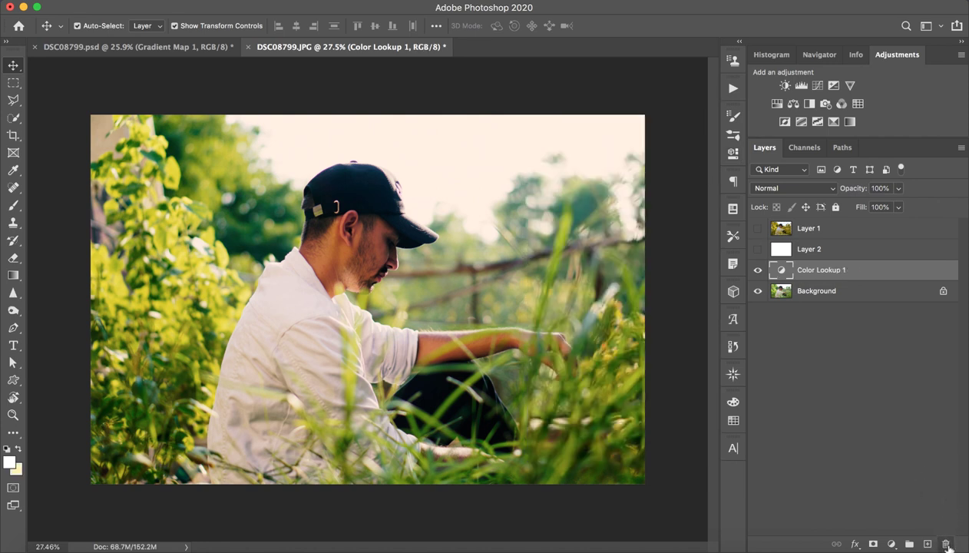
pyautogui.click(946, 543)
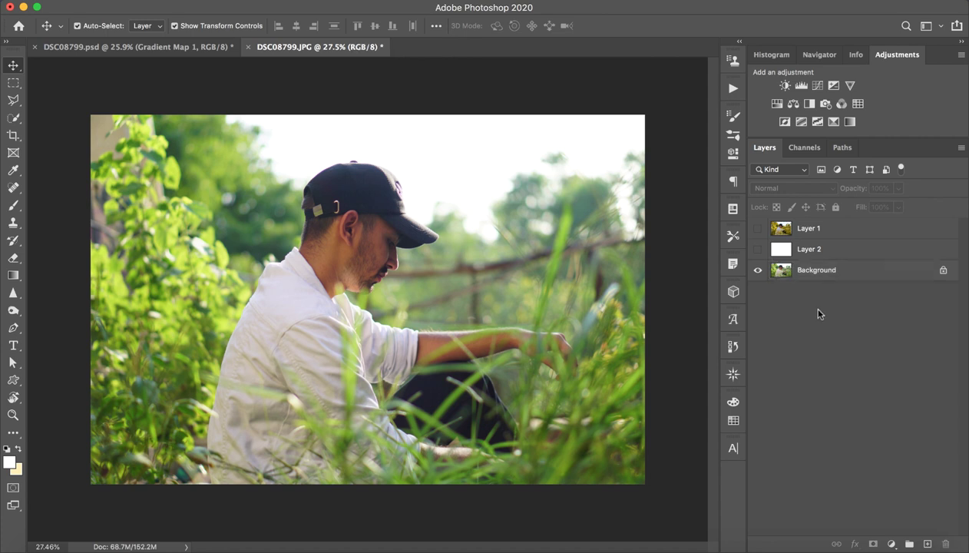
# Open the Background layer in the Camera Raw Filter.
pyautogui.click(817, 251)
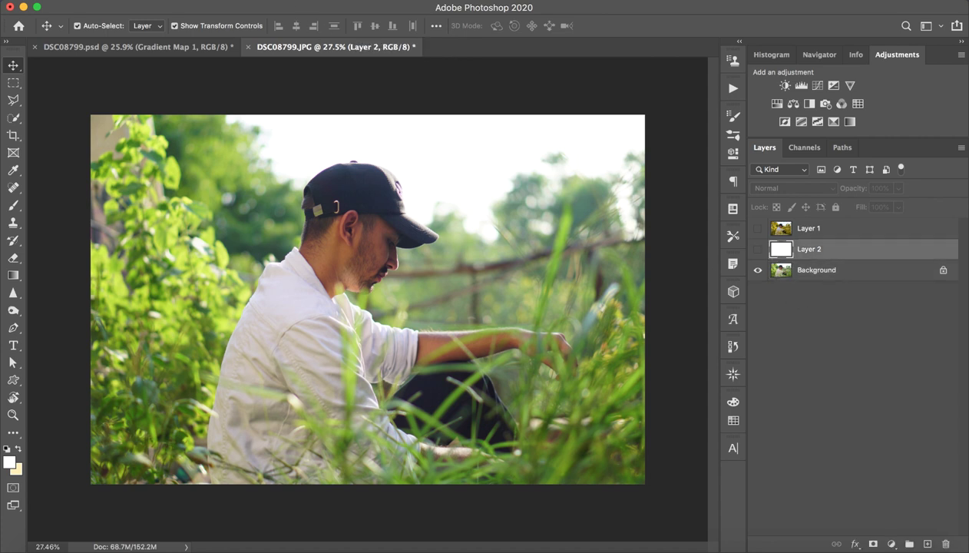
pyautogui.click(316, 0)
pyautogui.click(833, 288)
pyautogui.doubleClick(816, 269)
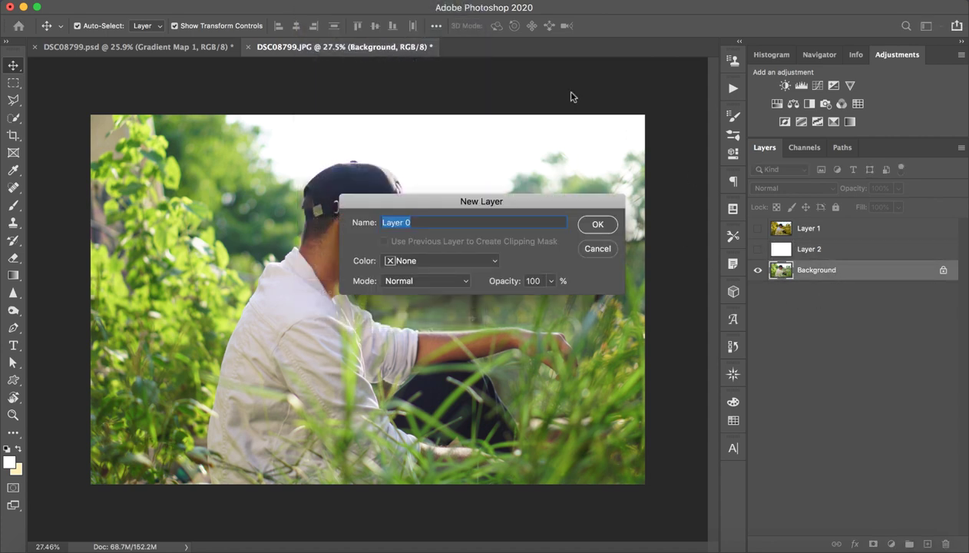
pyautogui.click(598, 248)
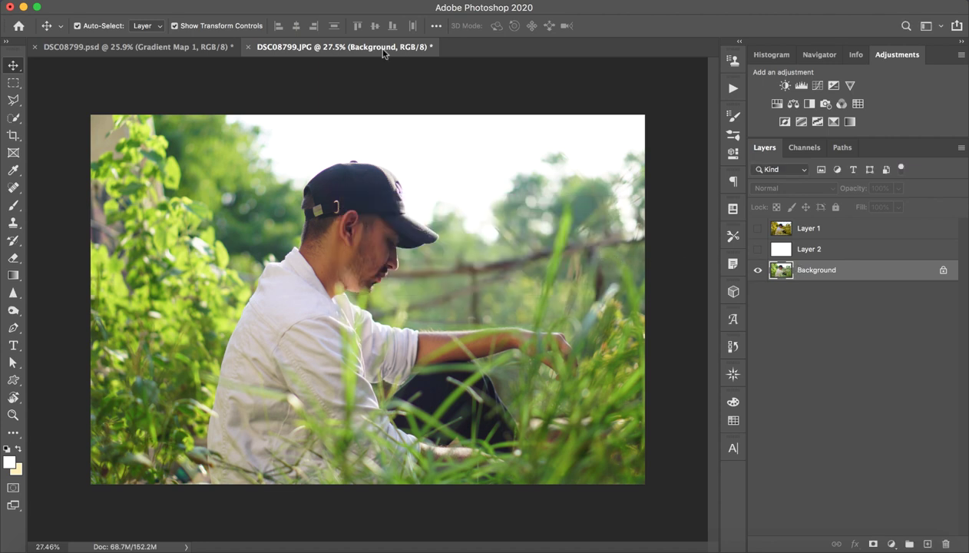
pyautogui.click(315, 0)
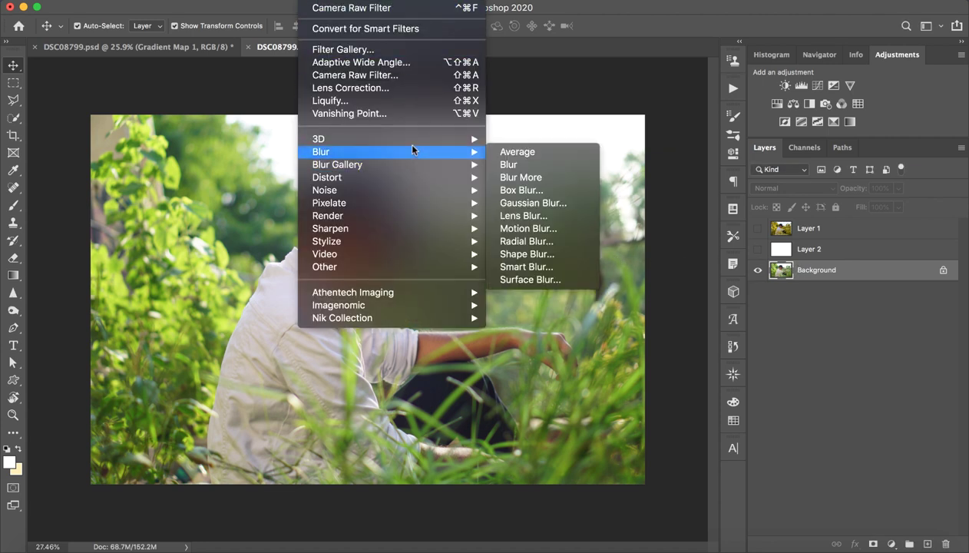
pyautogui.click(390, 76)
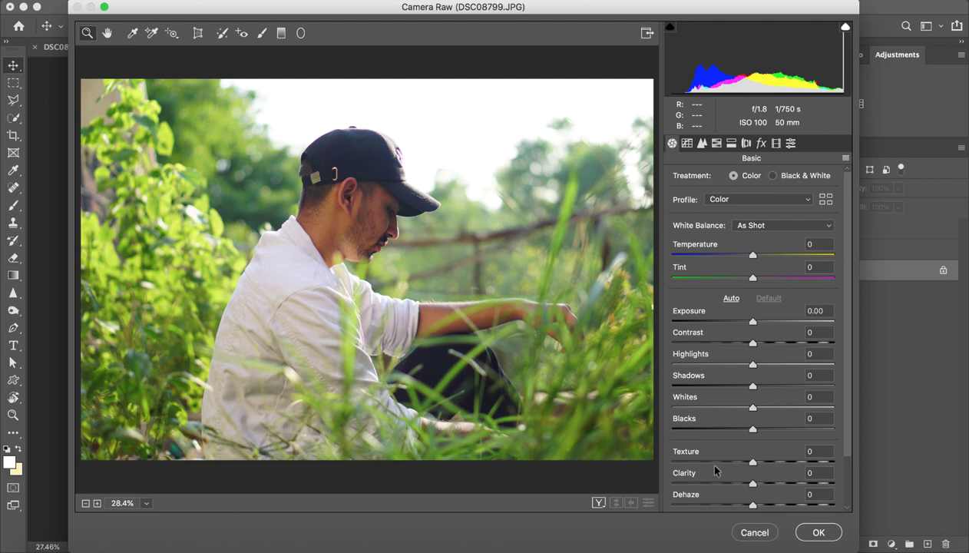
# Set Exposure -2.55, Contrast -49, Highlights +25, Shadows -100, Whites -71, Blacks +39, Texture +23, Clarity +4 and Dehaze +20.
pyautogui.moveTo(752, 343); pyautogui.dragTo(712, 321)
pyautogui.moveTo(753, 364); pyautogui.dragTo(672, 386)
pyautogui.moveTo(753, 407); pyautogui.dragTo(695, 406)
pyautogui.moveTo(753, 429); pyautogui.dragTo(772, 461)
pyautogui.moveTo(753, 483); pyautogui.dragTo(768, 505)
pyautogui.moveTo(740, 429); pyautogui.dragTo(784, 429)
# Raise Whites to -3, Shadows to +55, Highlights to +78, Contrast to +50 and Exposure to +5.00.
pyautogui.moveTo(695, 407); pyautogui.dragTo(750, 407)
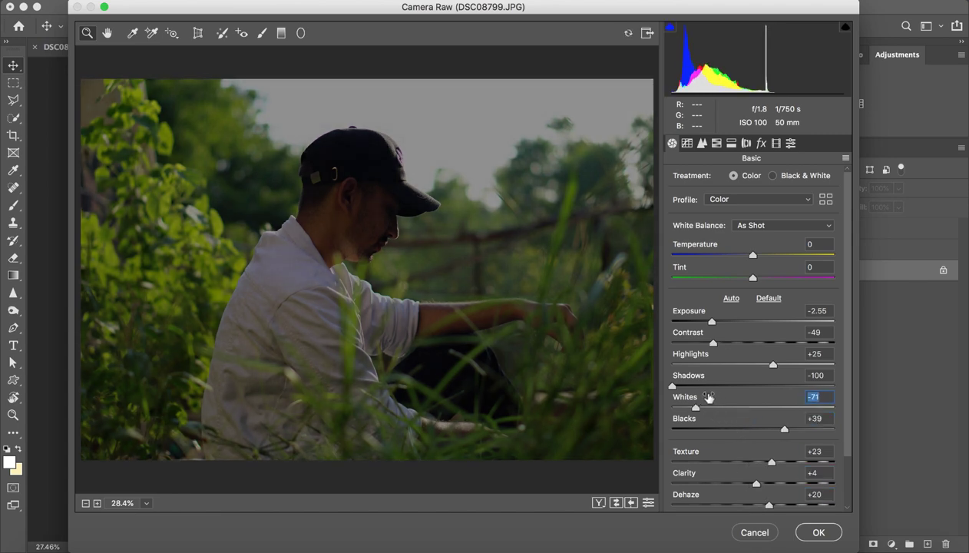
pyautogui.moveTo(672, 385); pyautogui.dragTo(816, 364)
pyautogui.moveTo(713, 342); pyautogui.dragTo(793, 342)
pyautogui.moveTo(711, 321); pyautogui.dragTo(834, 321)
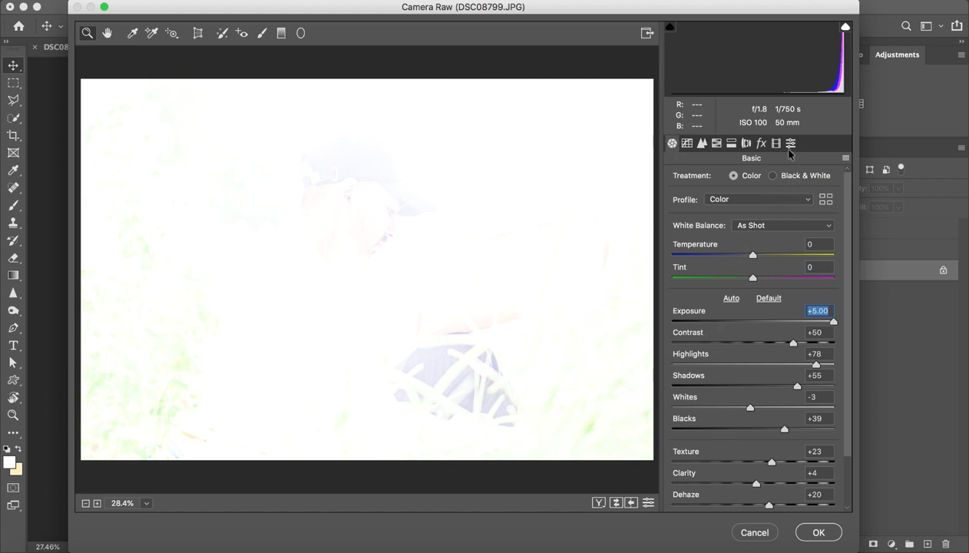
# Browse the Desktop for a Camera Raw settings file and close the file browser without loading anything.
pyautogui.click(846, 158)
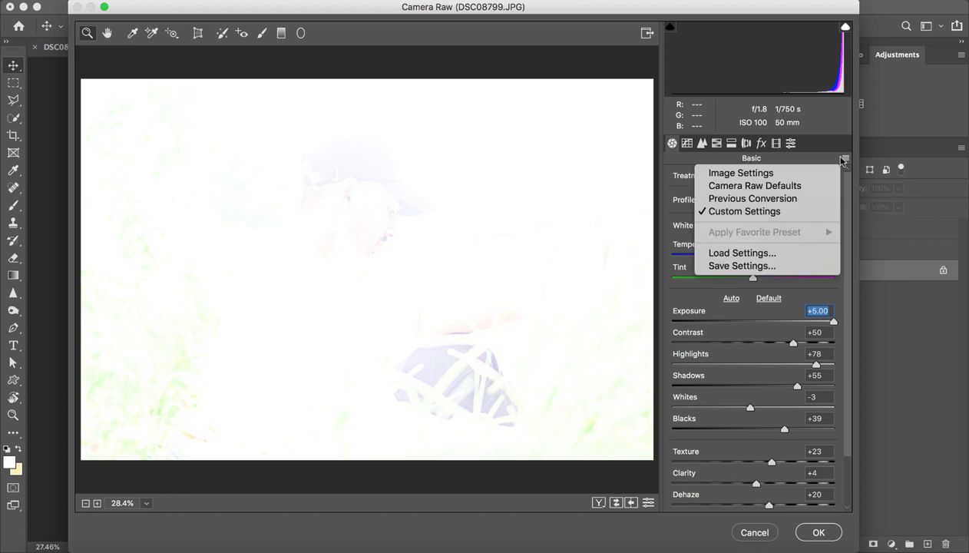
pyautogui.click(789, 253)
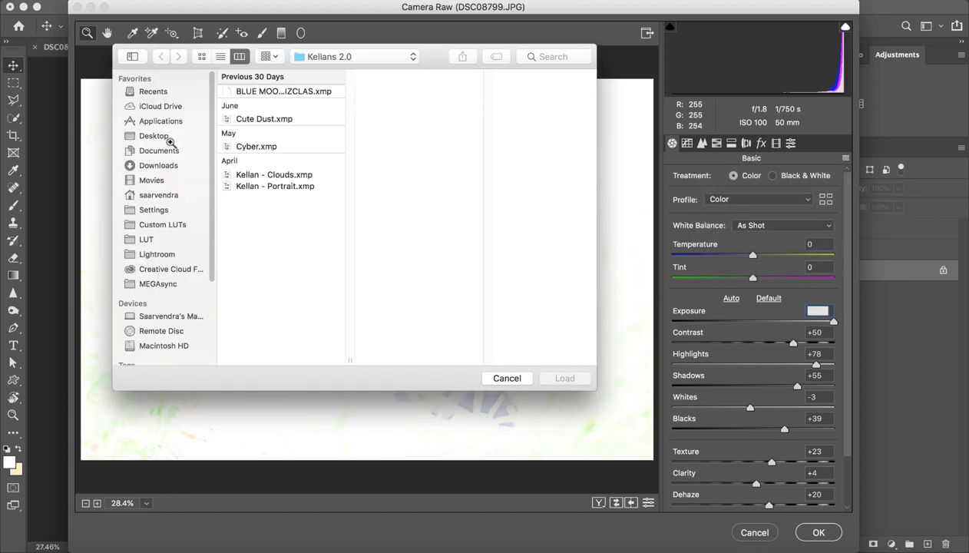
pyautogui.click(155, 135)
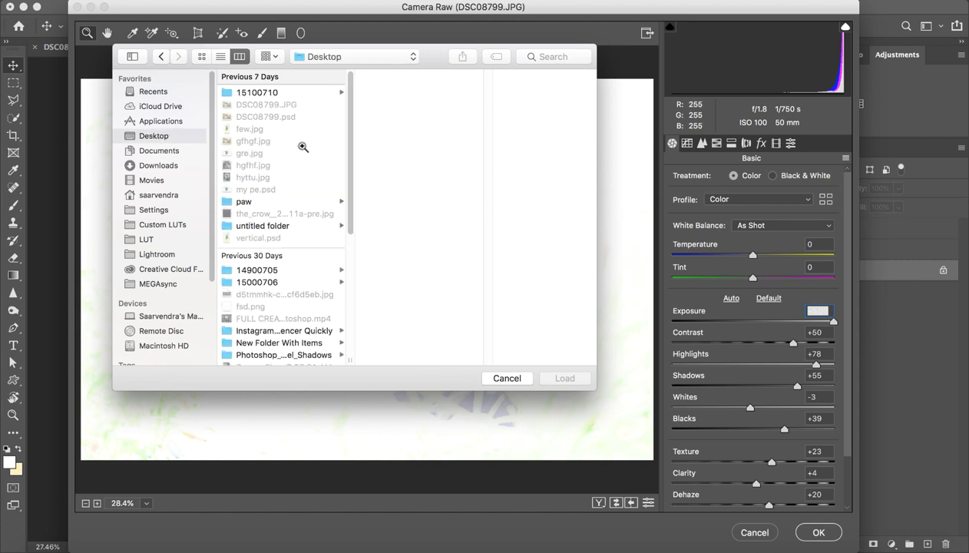
pyautogui.click(507, 378)
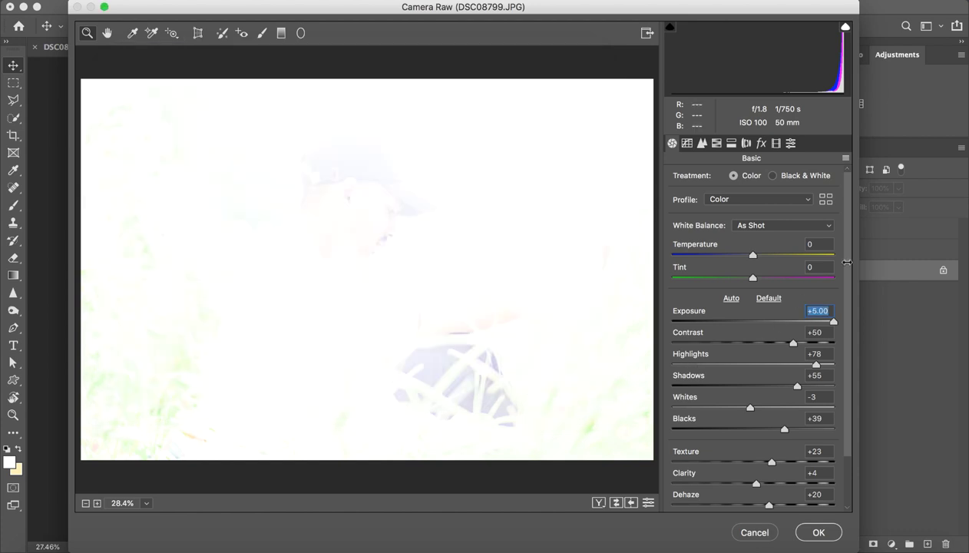
# Apply the Sunset preset to the photo in Camera Raw.
pyautogui.click(790, 142)
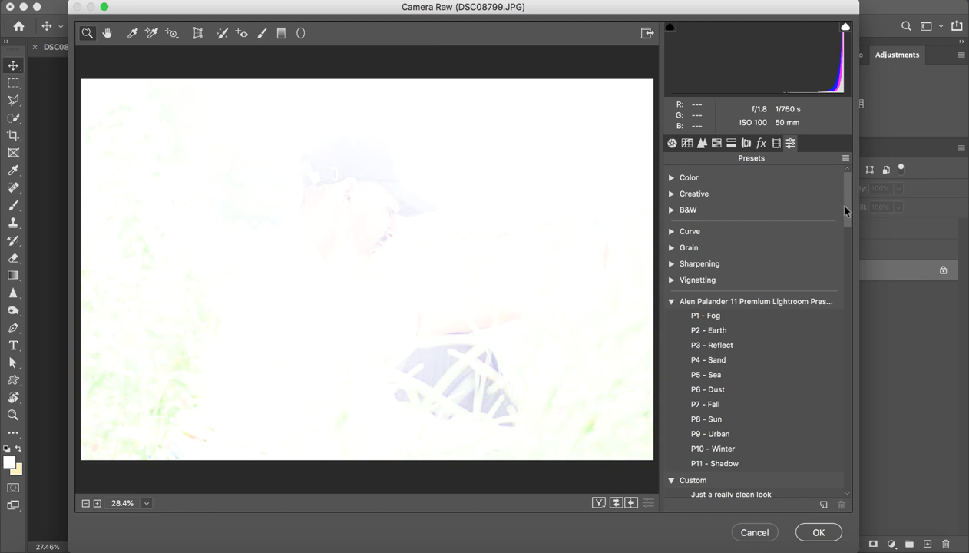
pyautogui.moveTo(844, 210); pyautogui.dragTo(833, 529)
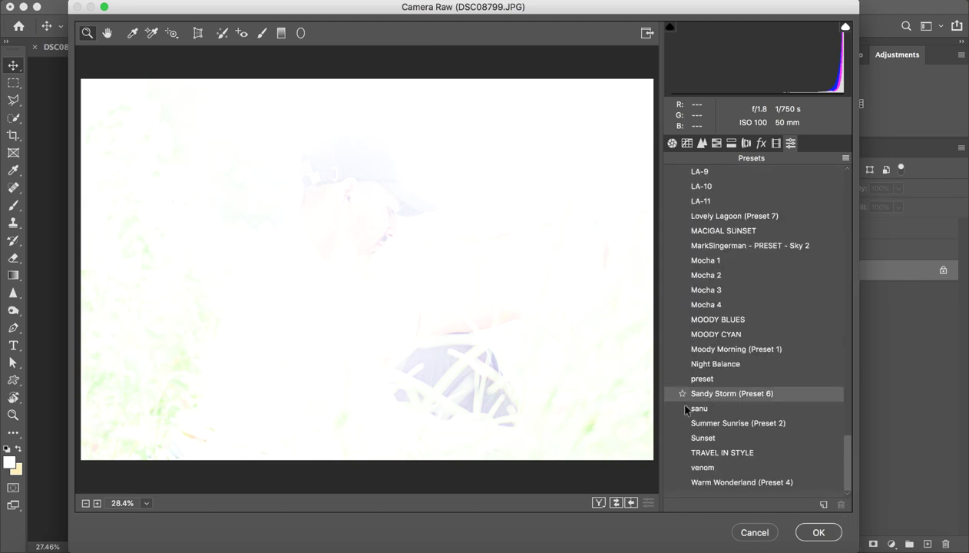
pyautogui.click(704, 440)
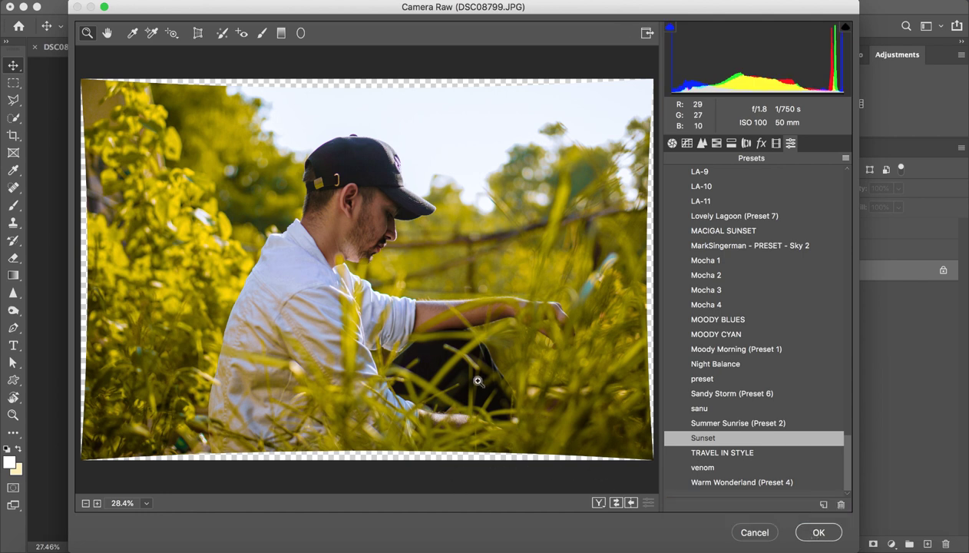
# Try other Blue Primary and Red Primary hues in the Calibration settings and set both to 0.
pyautogui.click(775, 143)
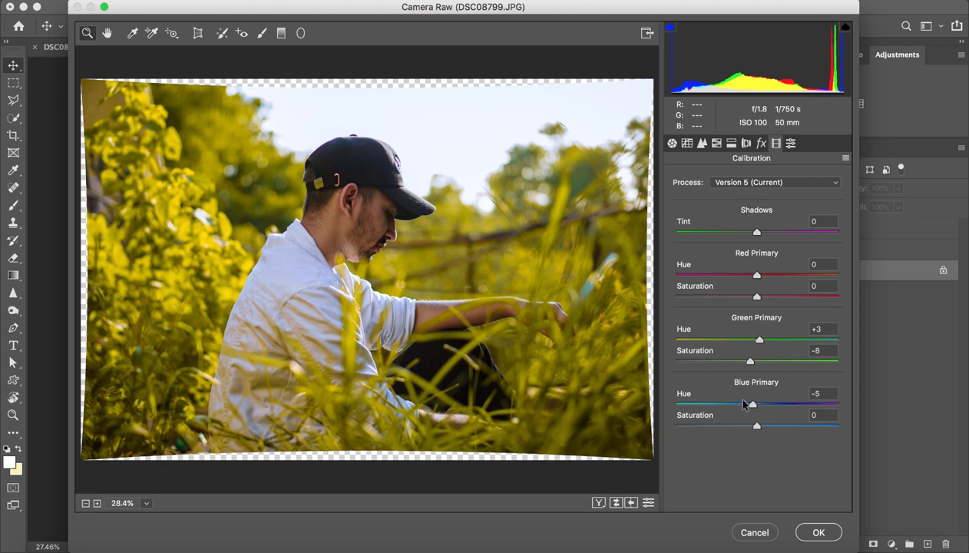
pyautogui.moveTo(755, 404); pyautogui.dragTo(819, 403)
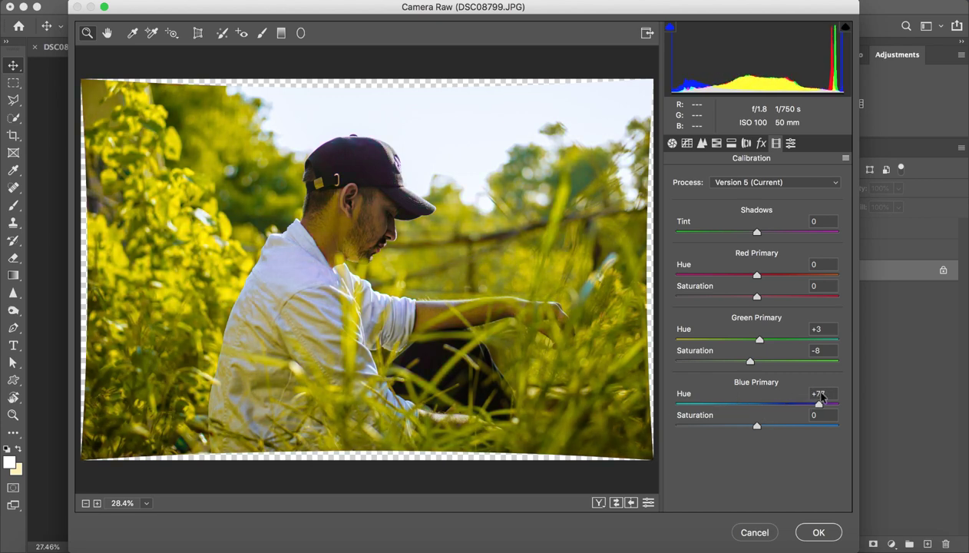
pyautogui.click(774, 405)
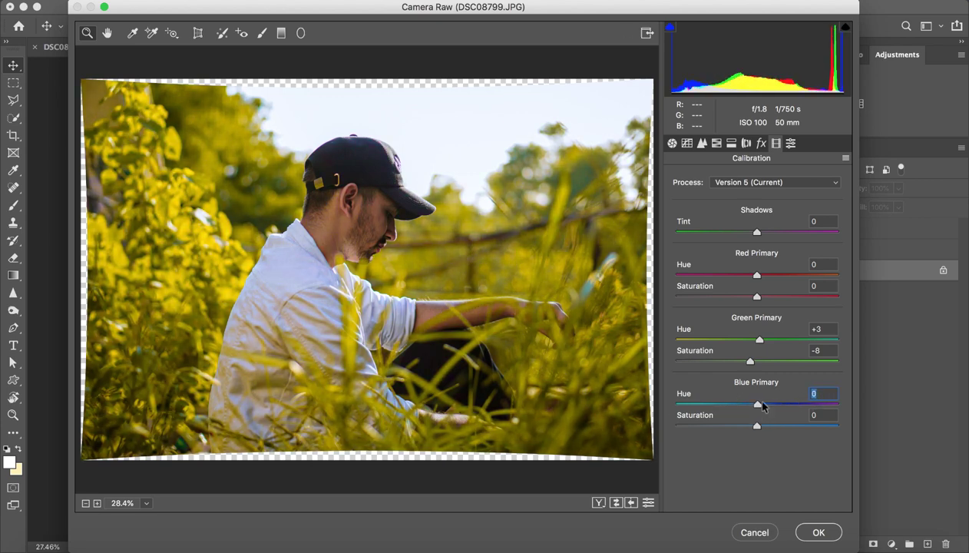
pyautogui.write('0')
pyautogui.moveTo(745, 275)
pyautogui.mouseDown()
pyautogui.moveTo(683, 275)
pyautogui.moveTo(764, 274)
pyautogui.mouseUp()
pyautogui.write('0')
# Try other Yellows and Oranges hues in the HSL adjustments, setting Yellows to -23.
pyautogui.click(715, 143)
pyautogui.click(680, 178)
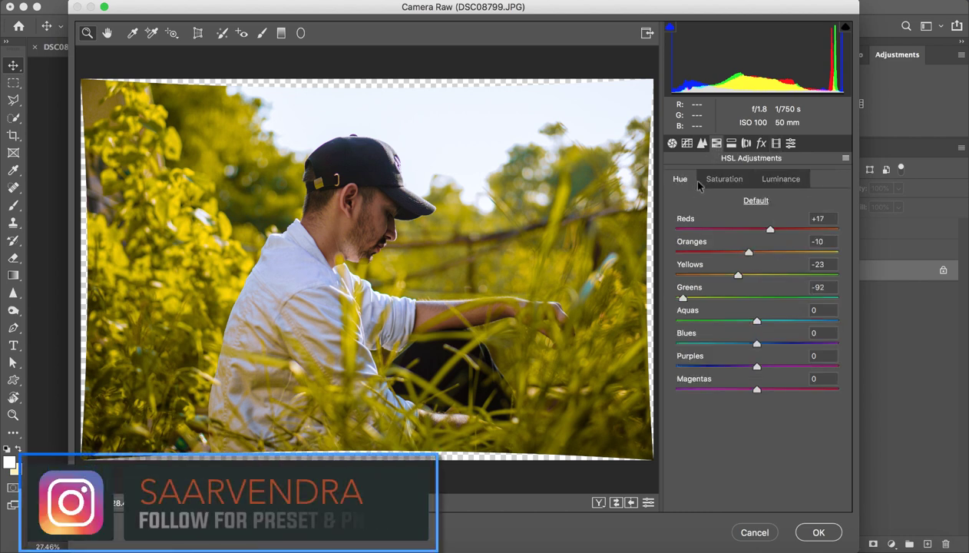
pyautogui.moveTo(735, 275); pyautogui.dragTo(783, 273)
pyautogui.write('-23')
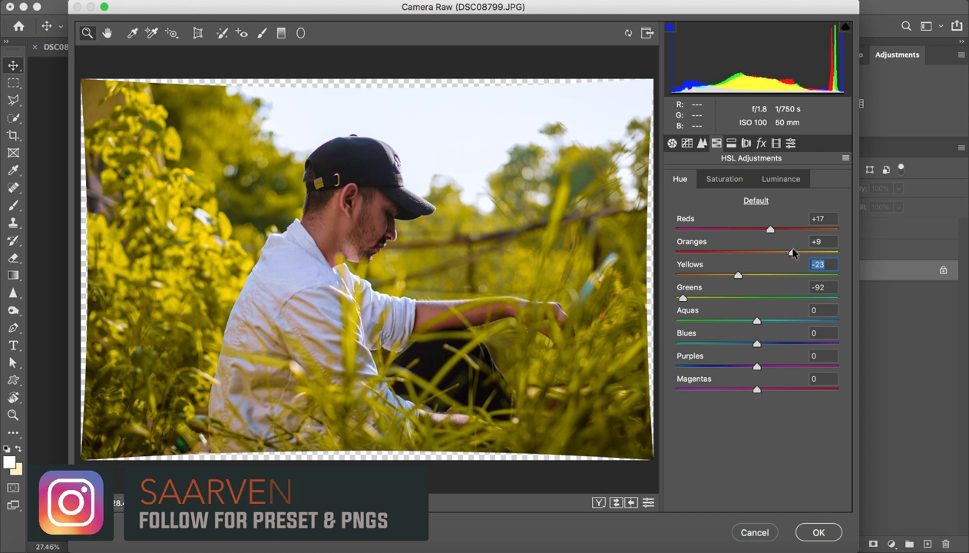
pyautogui.hotkey('shift', 'Tab')
# Try a Greens hue of +59 in the HSL adjustments and set it to -92.
pyautogui.moveTo(682, 298); pyautogui.dragTo(805, 294)
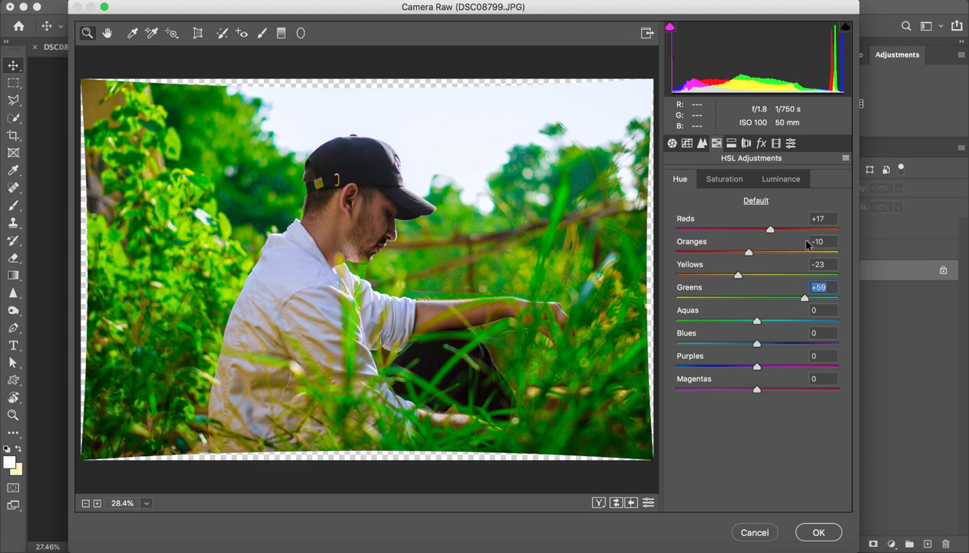
pyautogui.write('-92')
pyautogui.press('Return')
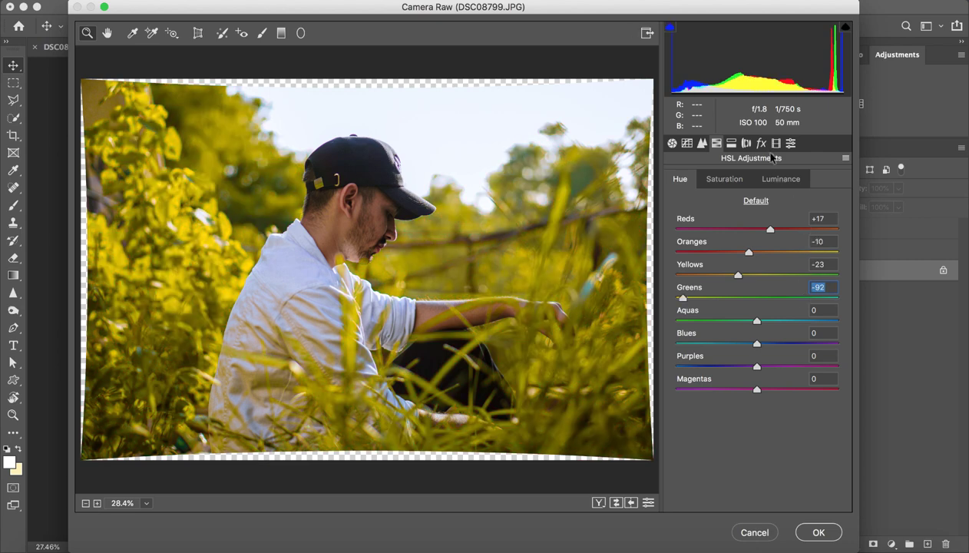
# Try a different Highlights hue in Split Toning, undo it and close Camera Raw.
pyautogui.click(731, 144)
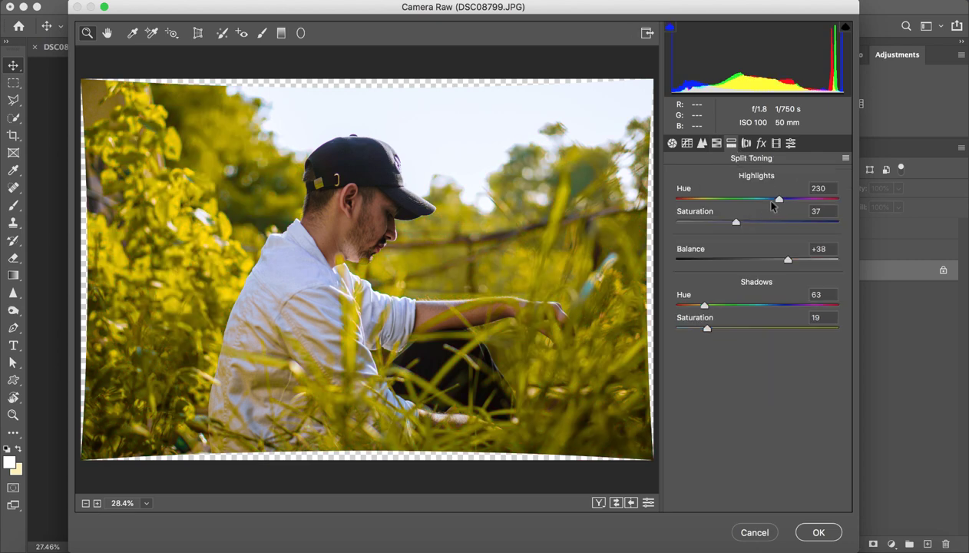
pyautogui.moveTo(705, 199); pyautogui.dragTo(814, 195)
pyautogui.press('super+z')
pyautogui.click(798, 530)
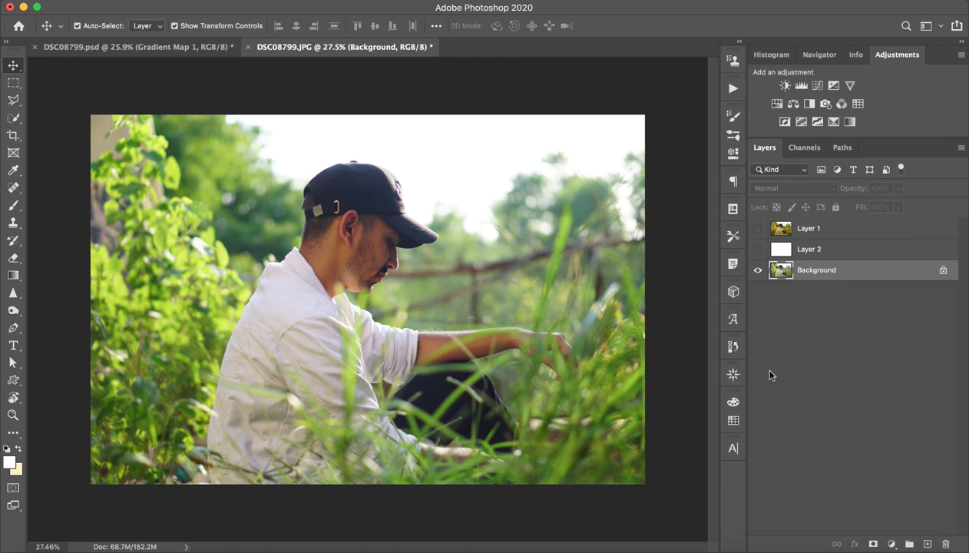
# Show Layer 1 with the graded photo and deselect it.
pyautogui.click(821, 227)
pyautogui.click(756, 230)
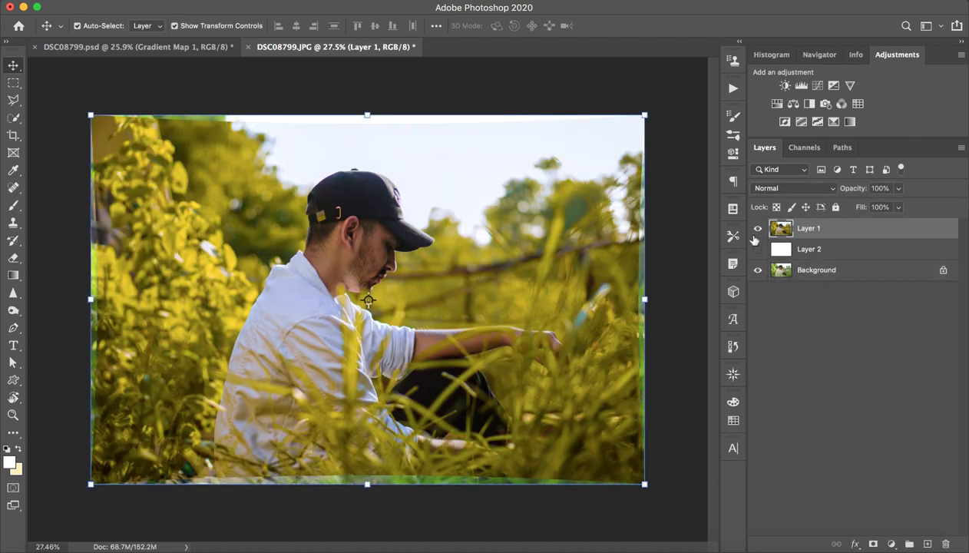
pyautogui.click(829, 402)
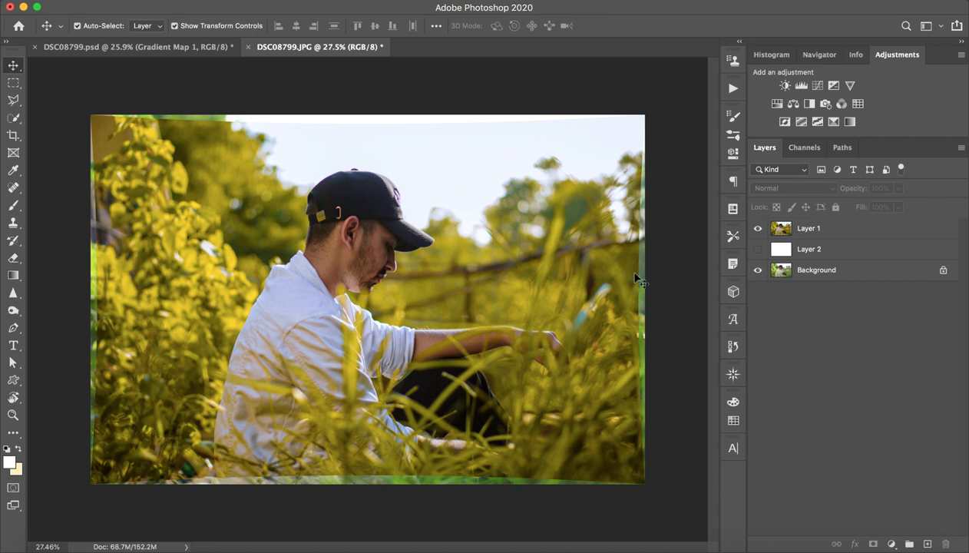
# Show the white Layer 2 beneath the graded photo and hide Layer 1.
pyautogui.click(832, 249)
pyautogui.click(757, 248)
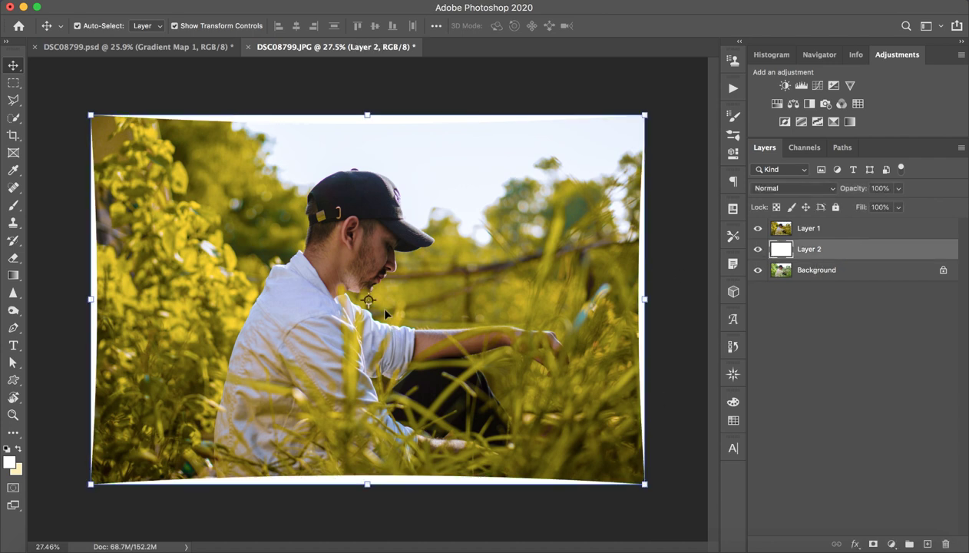
pyautogui.click(776, 423)
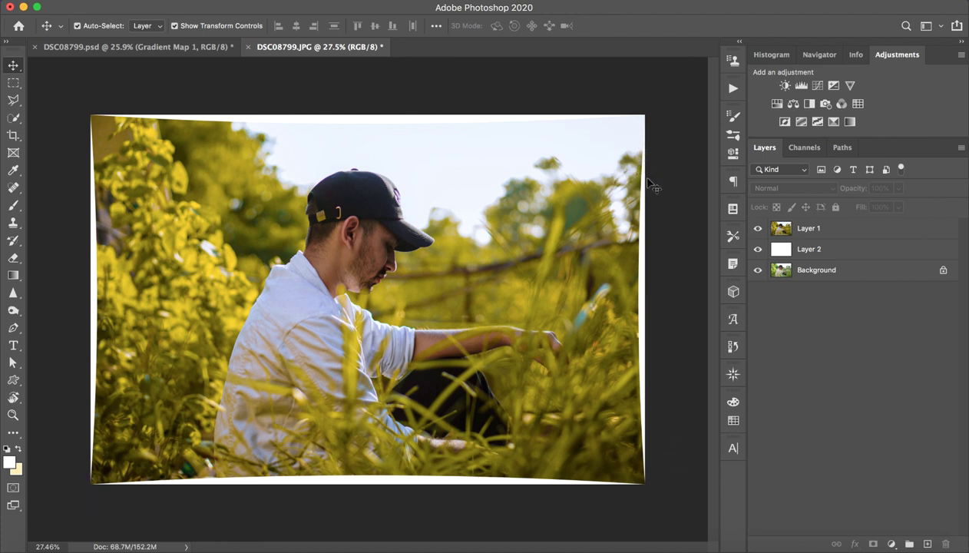
pyautogui.click(758, 229)
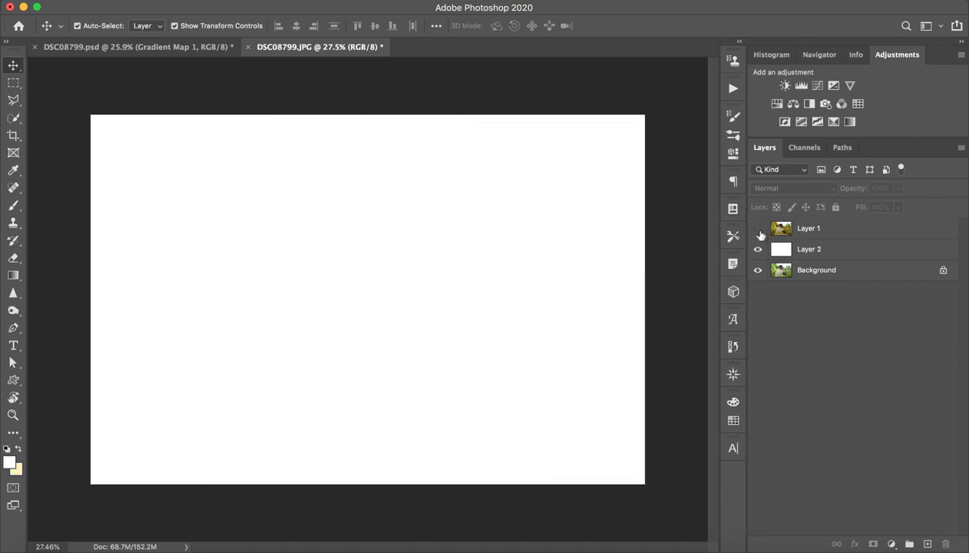
# Hide the white Layer 2 and switch Layer 1 on and off to compare the graded photo with the original Background.
pyautogui.click(758, 229)
pyautogui.click(758, 249)
pyautogui.click(757, 229)
pyautogui.click(757, 229)
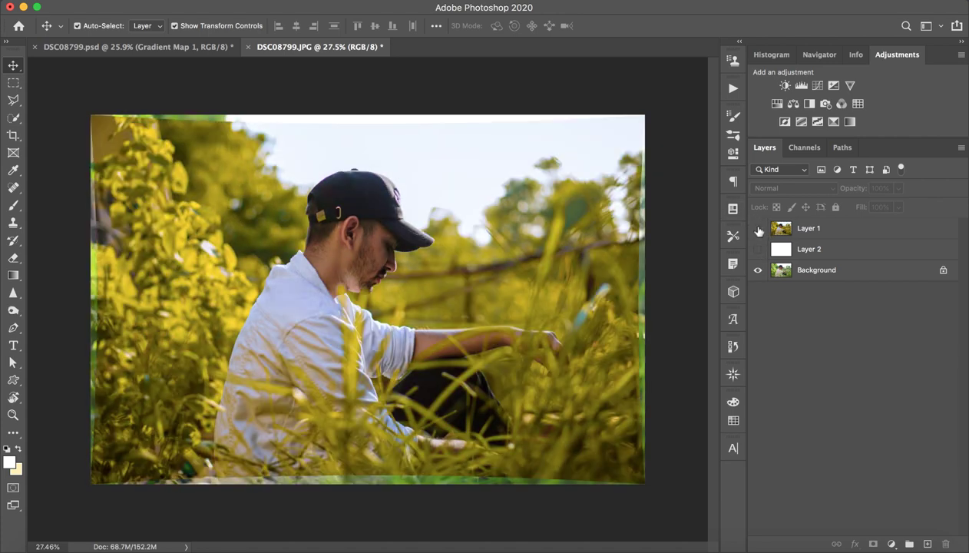
pyautogui.click(758, 229)
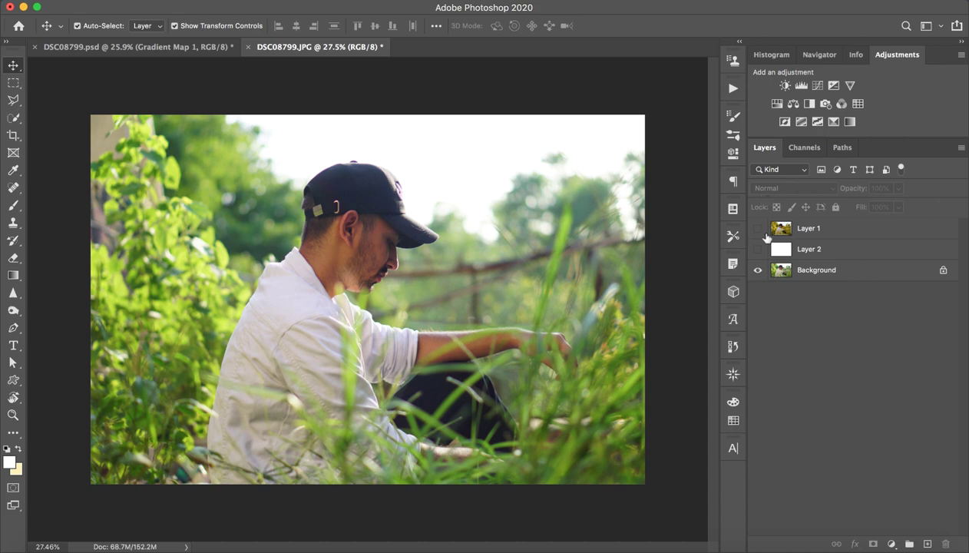
pyautogui.click(758, 229)
pyautogui.click(759, 232)
pyautogui.click(758, 235)
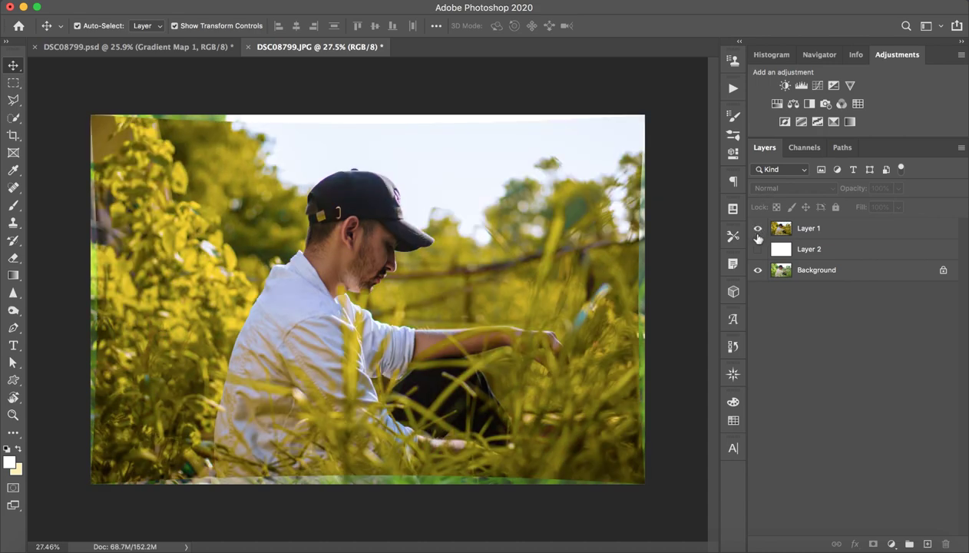
pyautogui.click(758, 235)
pyautogui.click(757, 234)
pyautogui.click(757, 233)
pyautogui.click(759, 232)
pyautogui.click(758, 229)
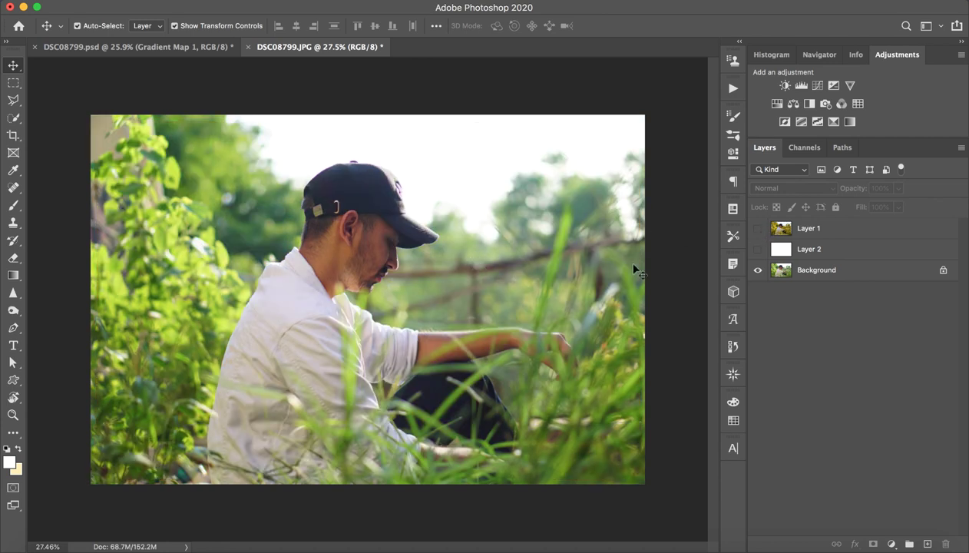
# Select Layer 1 and repeat the before-and-after comparison, leaving the graded photo visible.
pyautogui.click(824, 231)
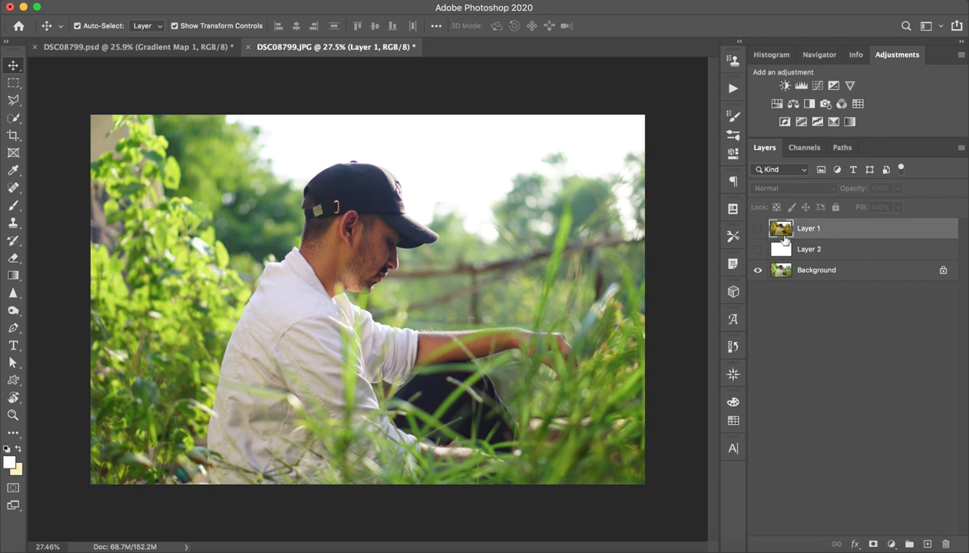
pyautogui.click(758, 229)
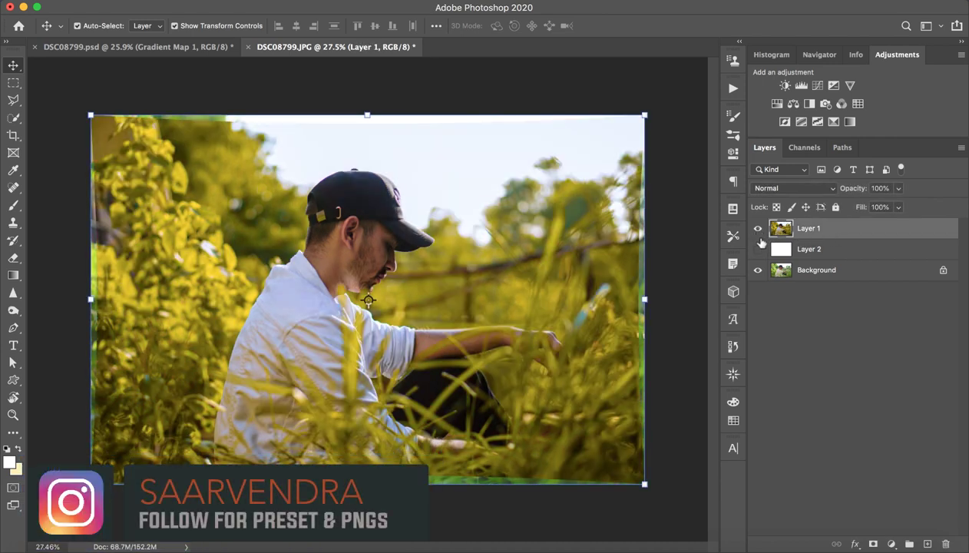
pyautogui.click(758, 229)
pyautogui.click(757, 229)
pyautogui.click(758, 229)
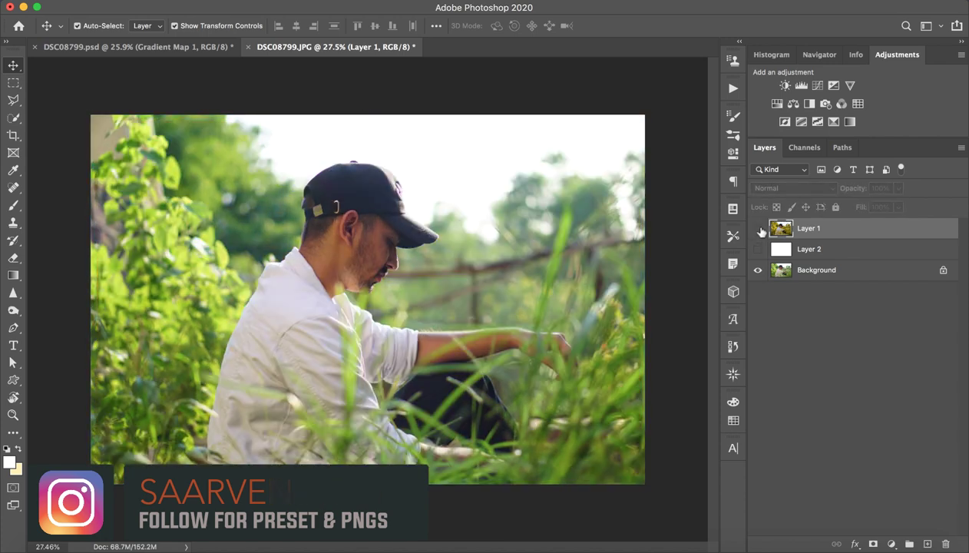
pyautogui.click(759, 229)
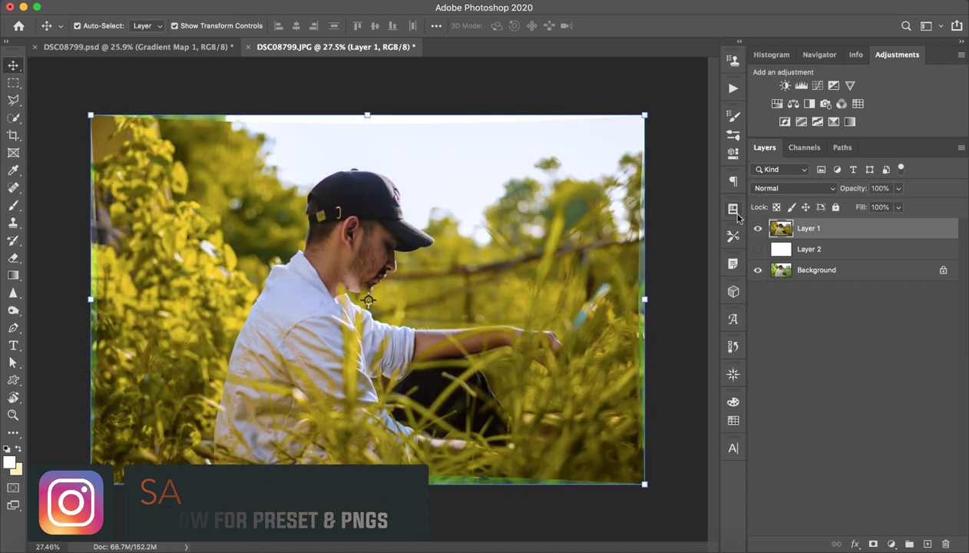
pyautogui.click(757, 228)
pyautogui.click(758, 228)
pyautogui.click(757, 228)
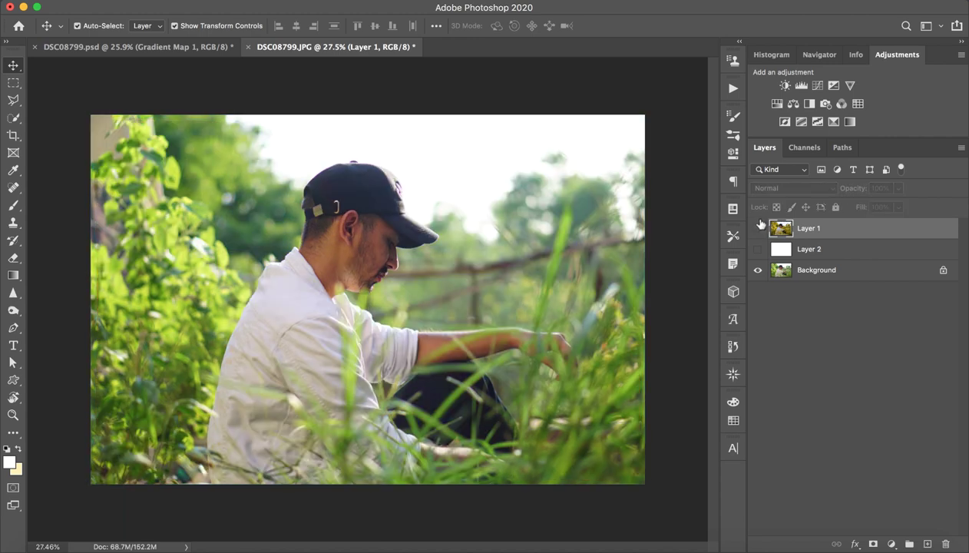
pyautogui.click(759, 229)
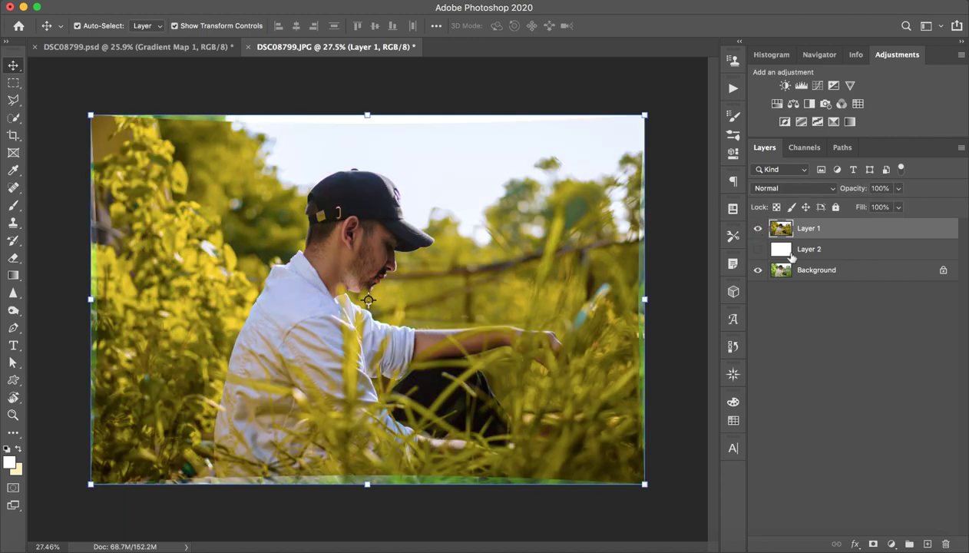
# Show the white Layer 2 beneath the graded photo and try enlarging it to 104.31%.
pyautogui.click(790, 256)
pyautogui.click(758, 249)
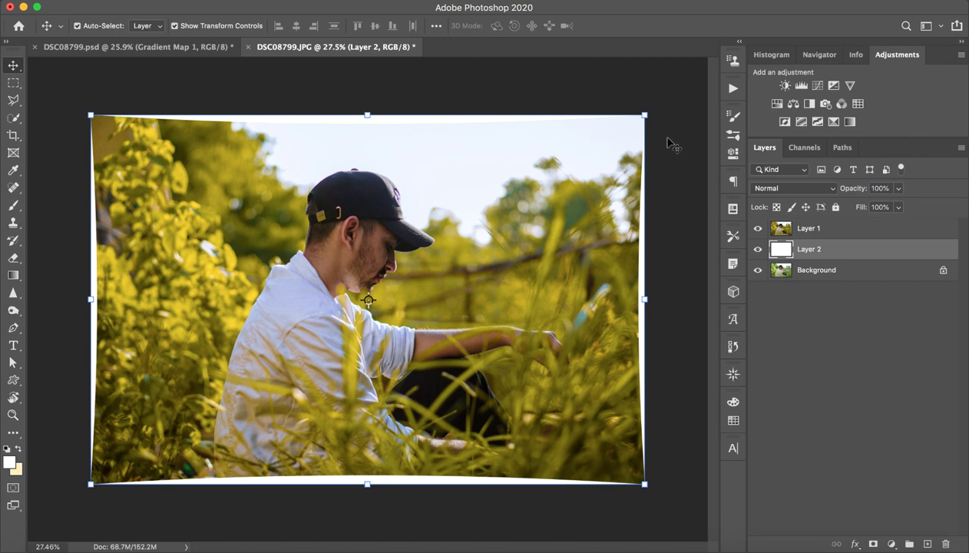
pyautogui.moveTo(646, 118); pyautogui.dragTo(661, 113)
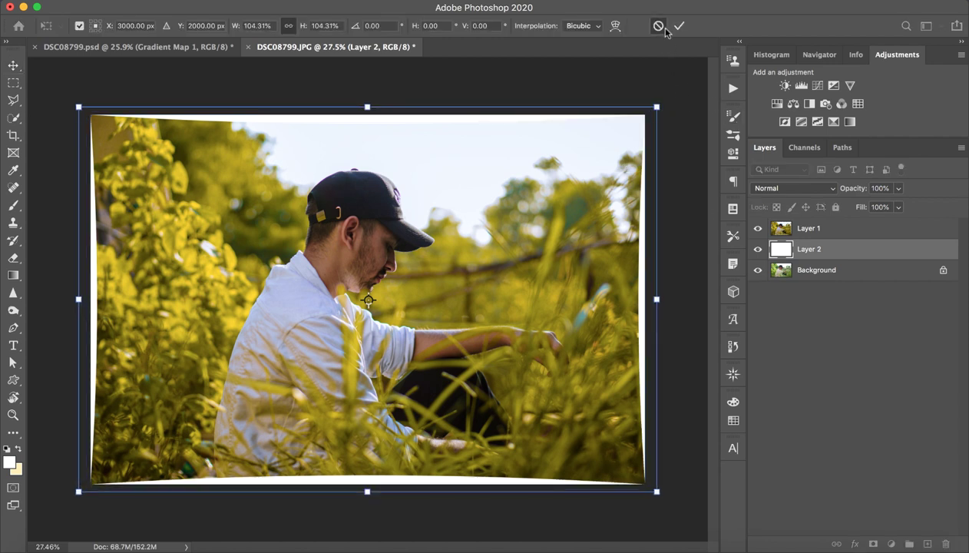
pyautogui.click(657, 25)
# Scale Layer 1 to 105.74% about its centre so the graded photo covers the canvas edges, and view the whole result.
pyautogui.click(827, 228)
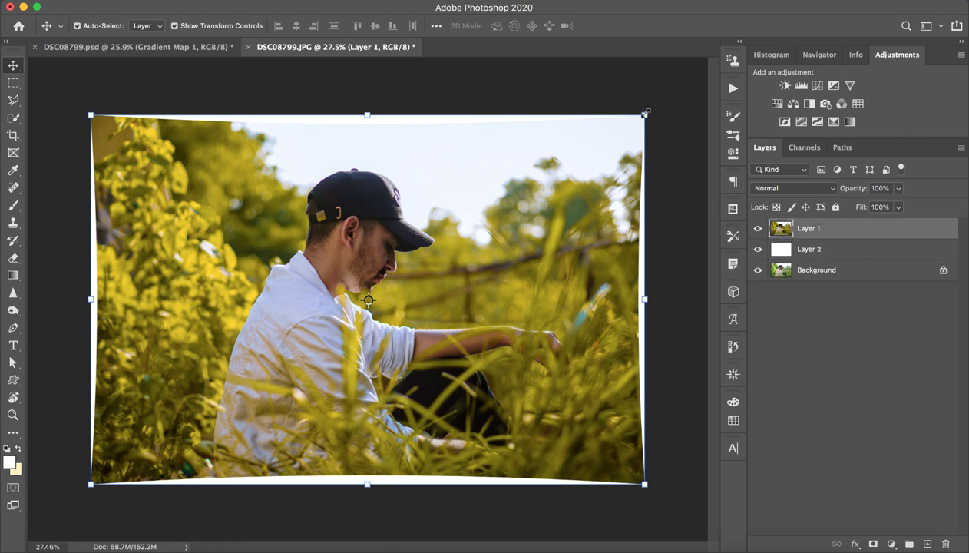
pyautogui.moveTo(645, 113); pyautogui.dragTo(661, 104)
pyautogui.click(678, 25)
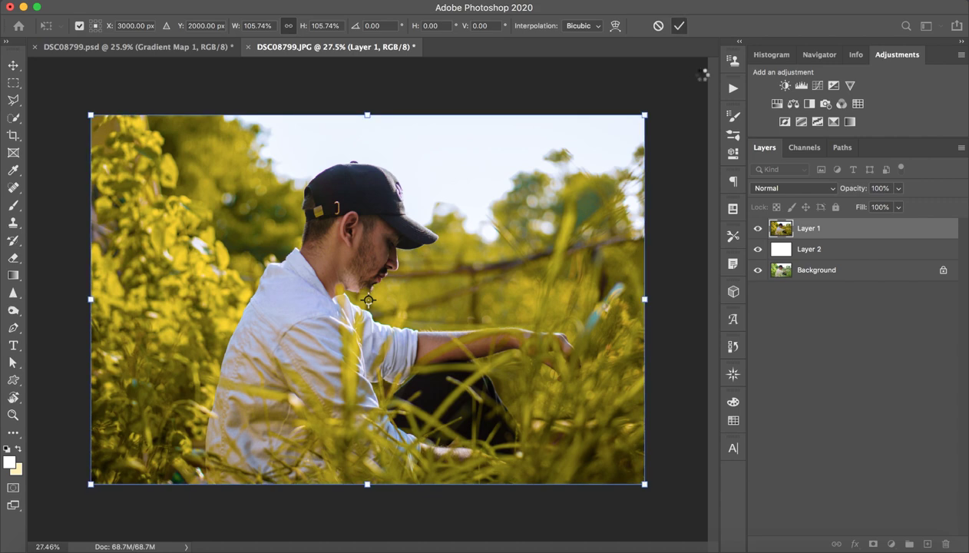
pyautogui.click(800, 369)
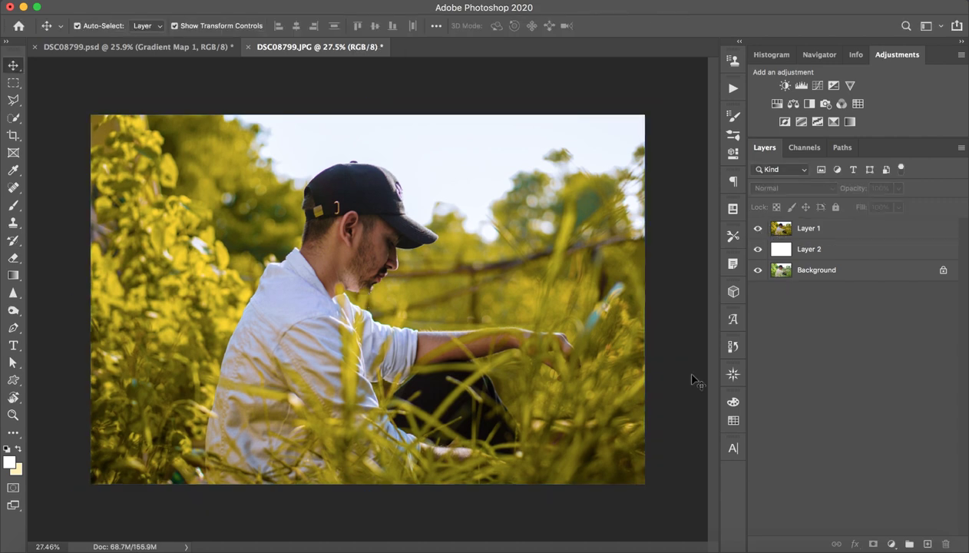
pyautogui.press('z')
pyautogui.moveTo(355, 242); pyautogui.dragTo(426, 285)
pyautogui.press('v')
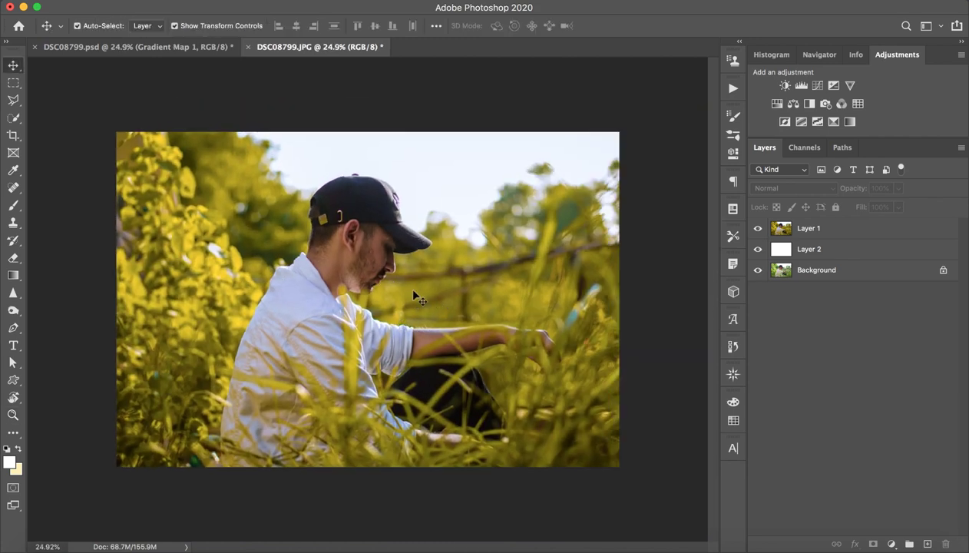
# Customize the toolbar by moving the Mixer Brush Tool into the Extra Tools, and activate that brush for Layer 1.
pyautogui.click(845, 228)
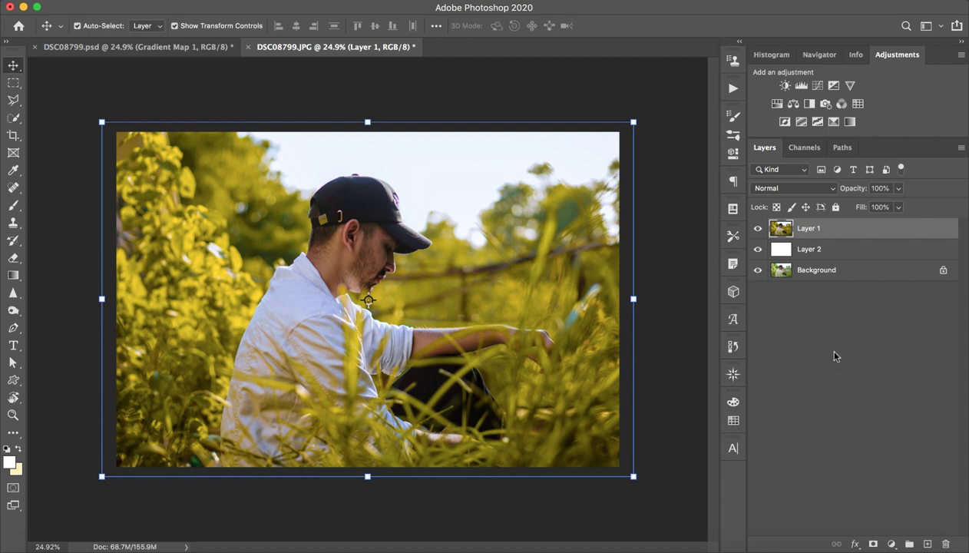
pyautogui.click(15, 433)
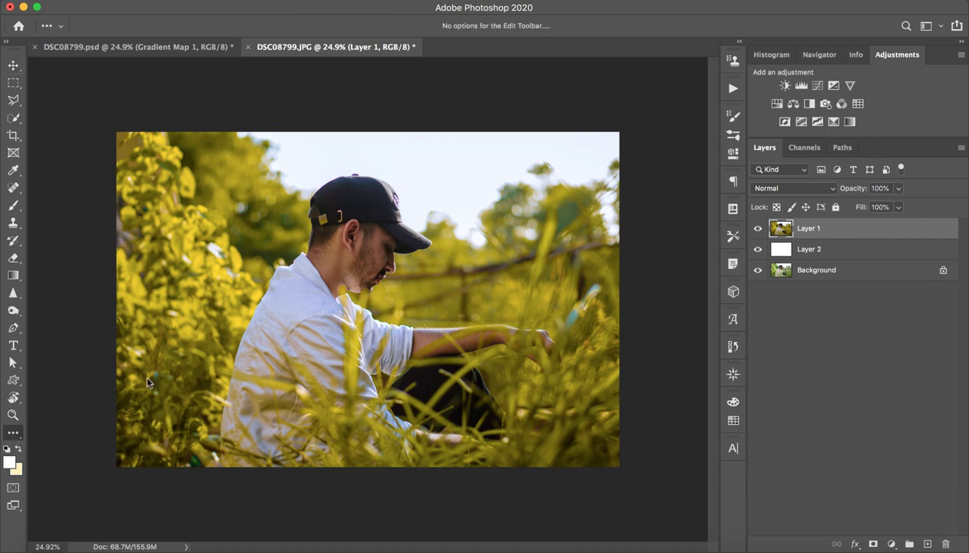
pyautogui.click(12, 434)
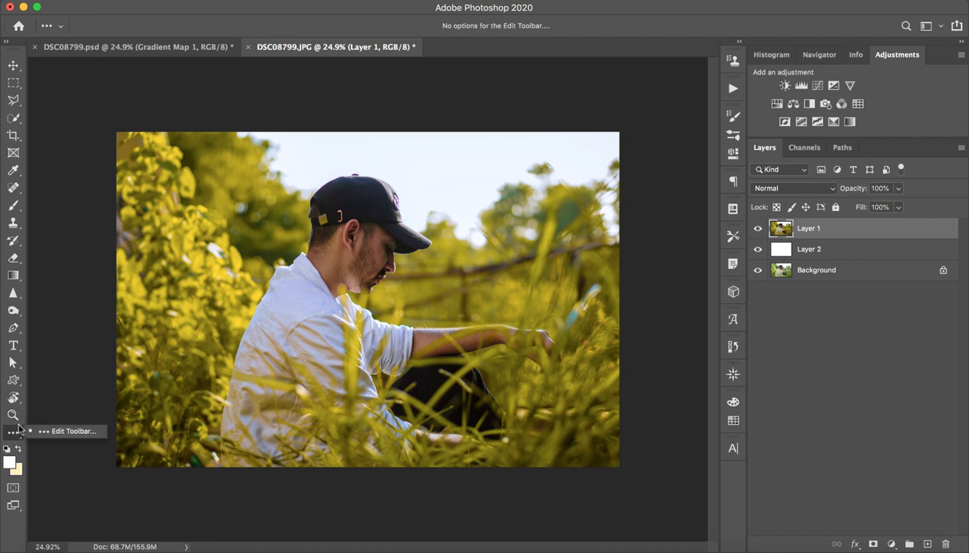
pyautogui.click(38, 430)
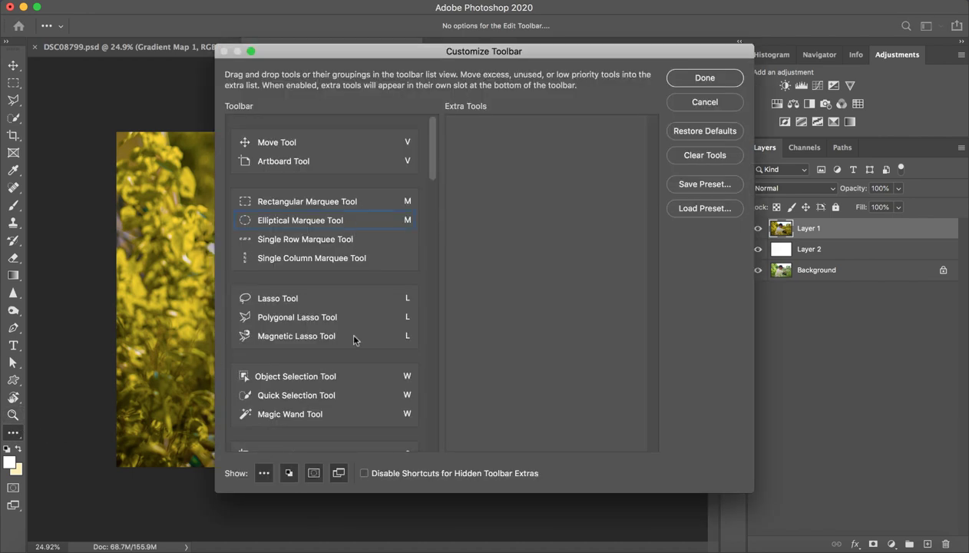
pyautogui.scroll(-10, 354, 339)
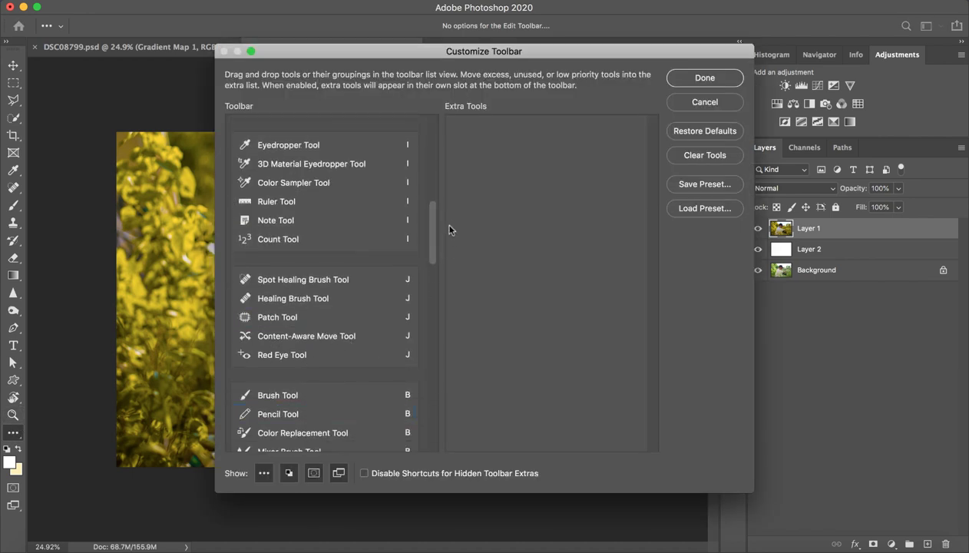
pyautogui.moveTo(332, 450)
pyautogui.mouseDown()
pyautogui.moveTo(31, 448)
pyautogui.moveTo(16, 436)
pyautogui.mouseUp()
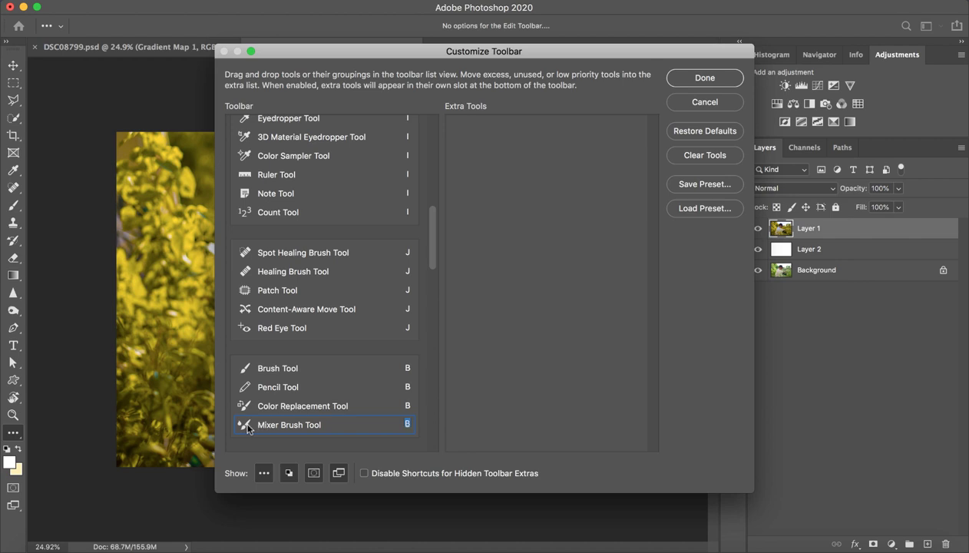
pyautogui.moveTo(251, 427)
pyautogui.mouseDown()
pyautogui.moveTo(16, 447)
pyautogui.moveTo(11, 436)
pyautogui.mouseUp()
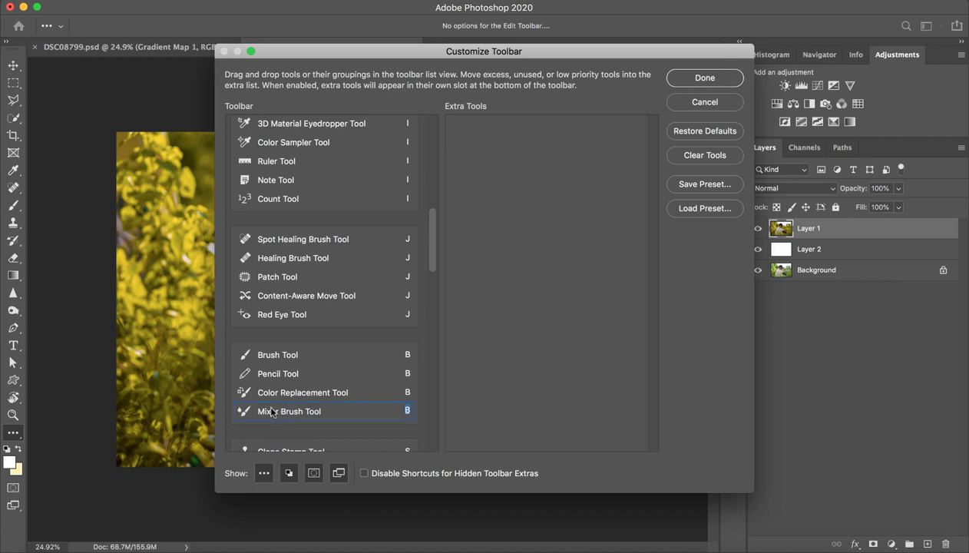
pyautogui.moveTo(248, 414)
pyautogui.mouseDown()
pyautogui.moveTo(23, 409)
pyautogui.moveTo(9, 391)
pyautogui.moveTo(6, 298)
pyautogui.moveTo(14, 534)
pyautogui.moveTo(16, 483)
pyautogui.moveTo(265, 298)
pyautogui.moveTo(265, 49)
pyautogui.moveTo(311, 92)
pyautogui.moveTo(532, 162)
pyautogui.mouseUp()
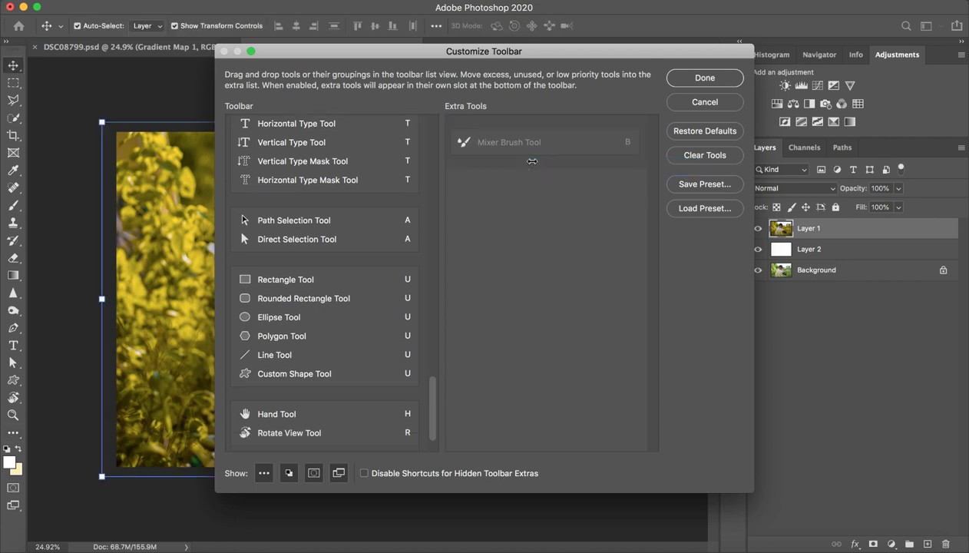
pyautogui.click(689, 82)
pyautogui.click(12, 433)
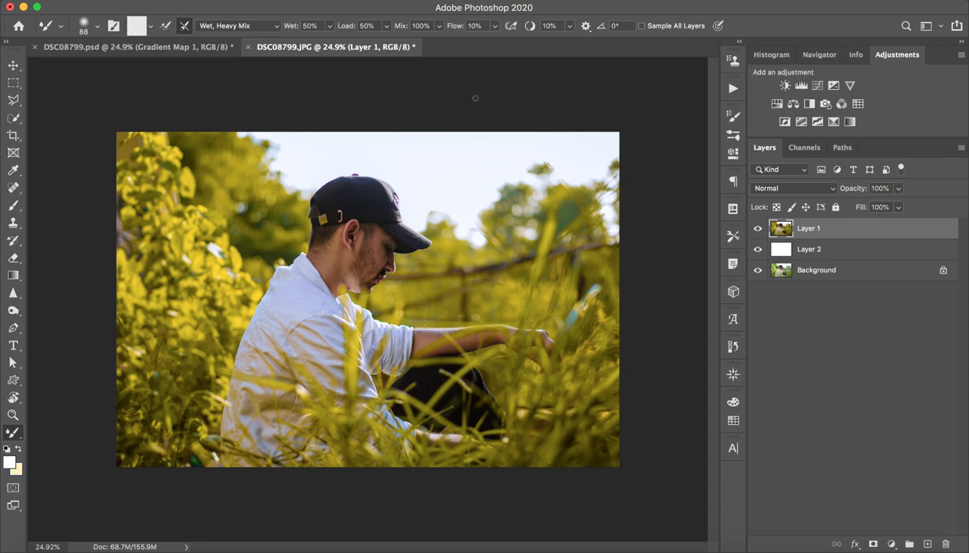
# Set the Mixer Brush to the Very Wet, Light Mix preset for retouching a close-up of the man's face.
pyautogui.press('z')
pyautogui.moveTo(324, 250); pyautogui.dragTo(342, 200)
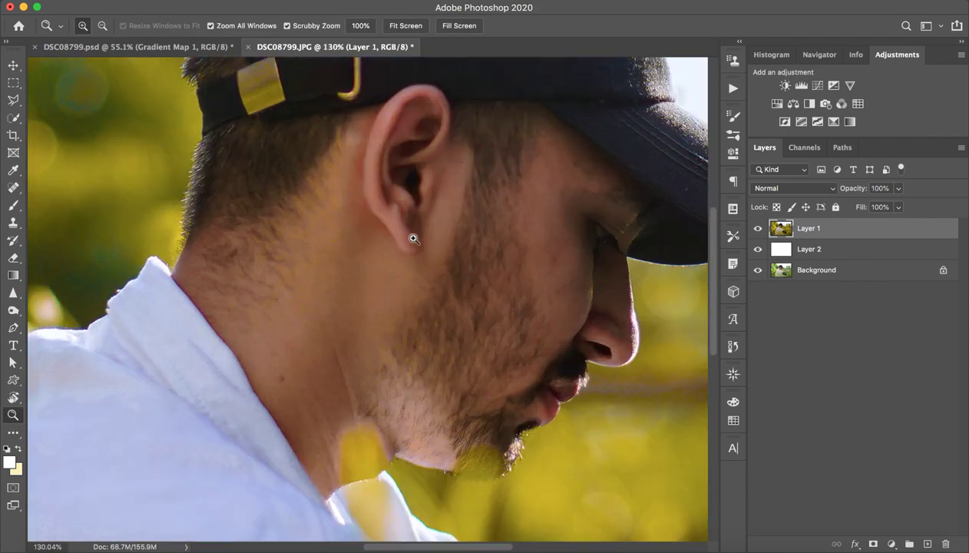
pyautogui.press('b')
pyautogui.click(237, 26)
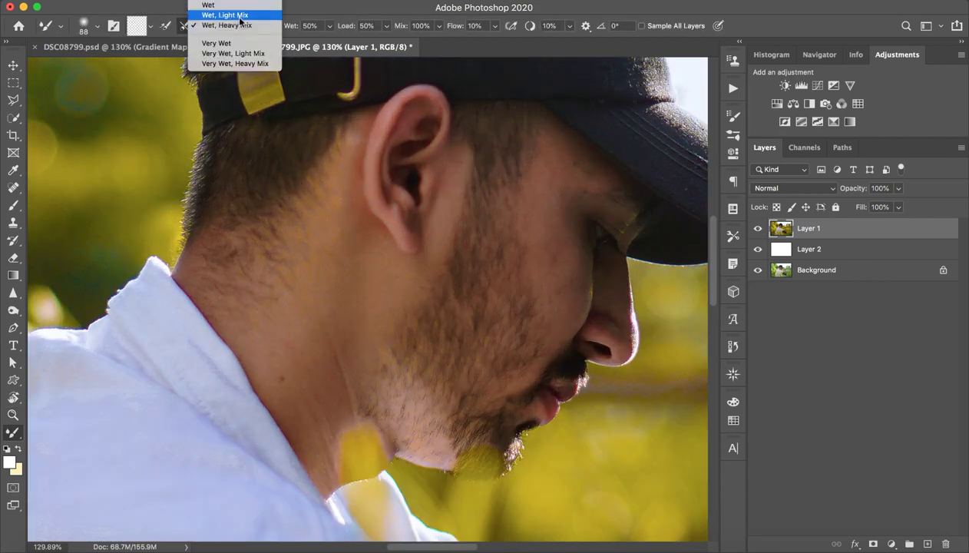
pyautogui.click(256, 54)
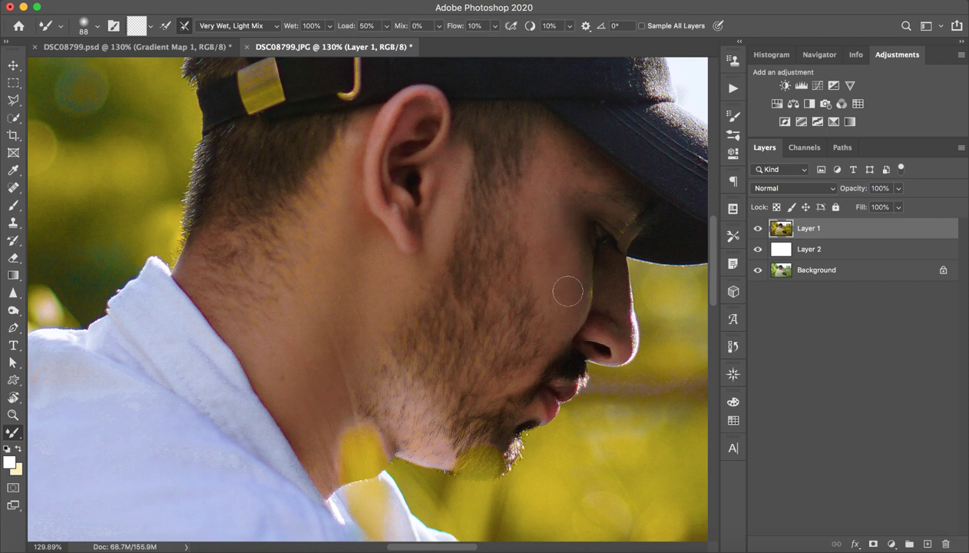
# Smooth the skin on the cheek and around the ear with Mixer Brush strokes, enlarging the brush to 106 px.
pyautogui.moveTo(567, 284); pyautogui.dragTo(450, 283)
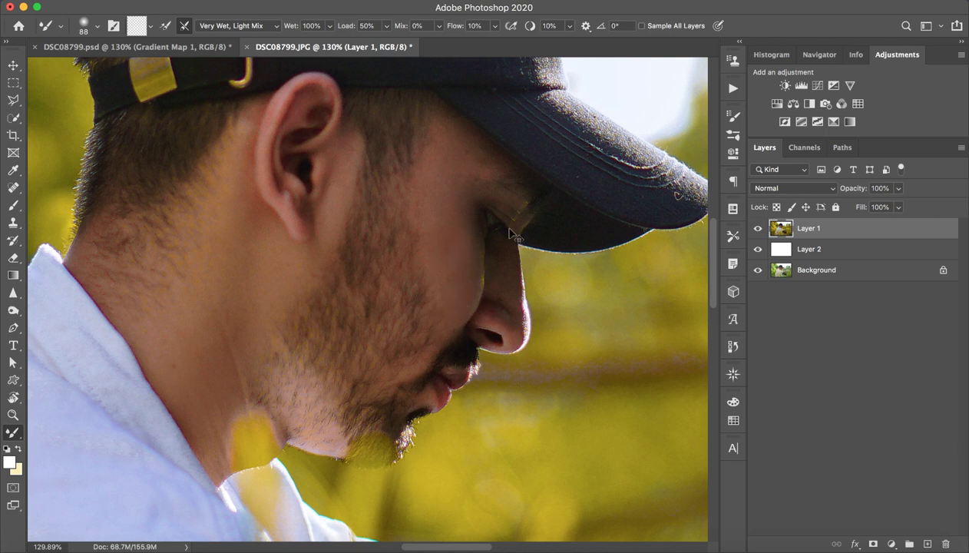
pyautogui.moveTo(437, 247); pyautogui.dragTo(453, 248)
pyautogui.moveTo(349, 240); pyautogui.dragTo(368, 195)
pyautogui.moveTo(305, 222); pyautogui.dragTo(292, 223)
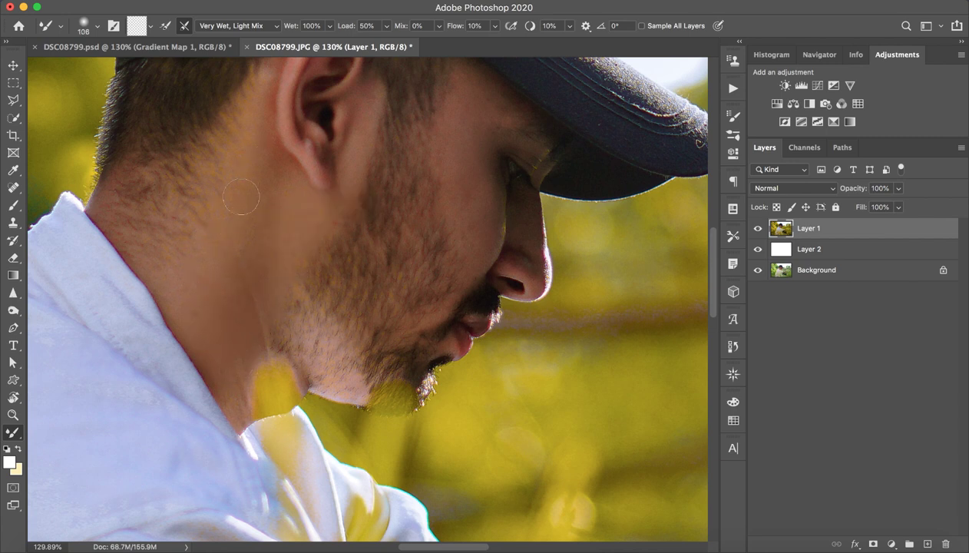
# Examine the skin along the forearm and hand and reduce the Mixer Brush size to 55 px.
pyautogui.moveTo(260, 287); pyautogui.dragTo(237, 103)
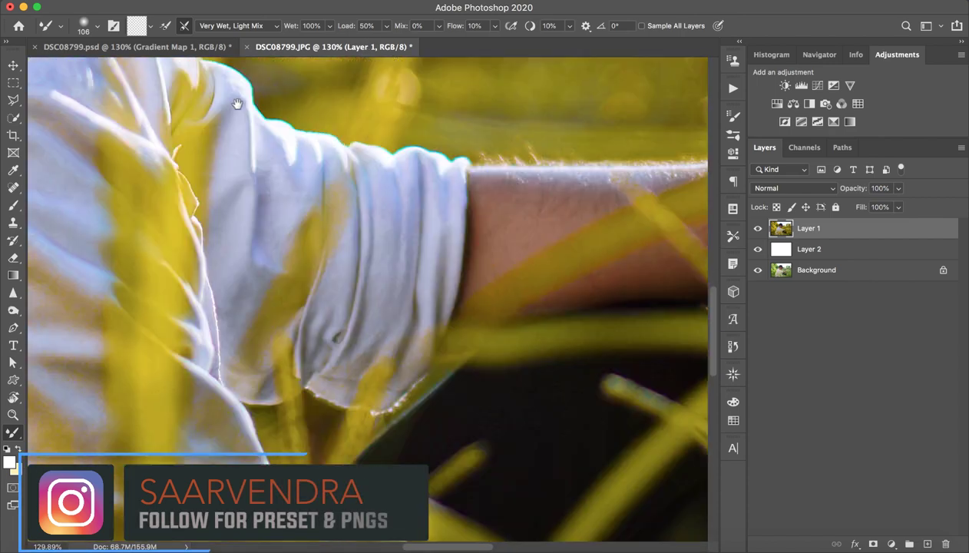
pyautogui.hscroll(5, 400, 268)
pyautogui.hscroll(-2, 302, 222)
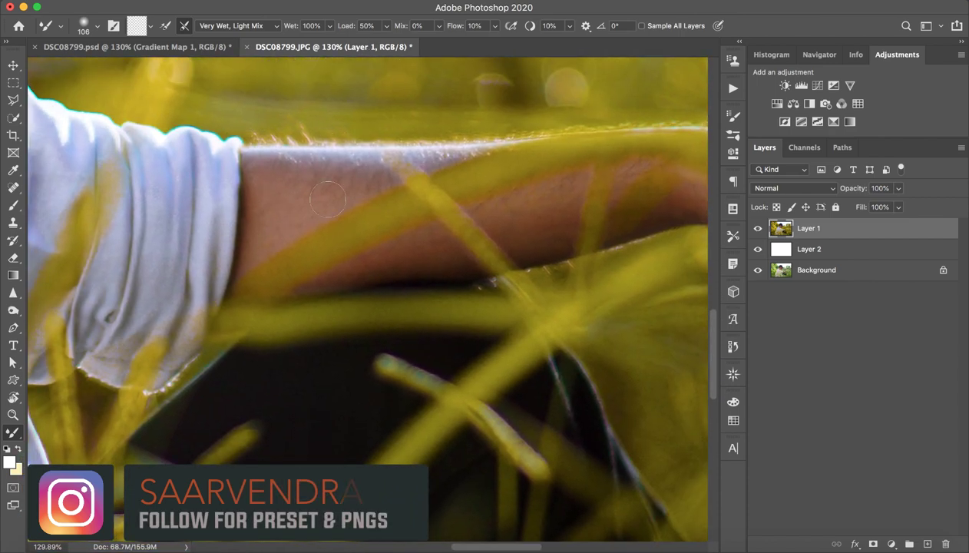
pyautogui.hscroll(5, 400, 262)
pyautogui.scroll(2, 400, 262)
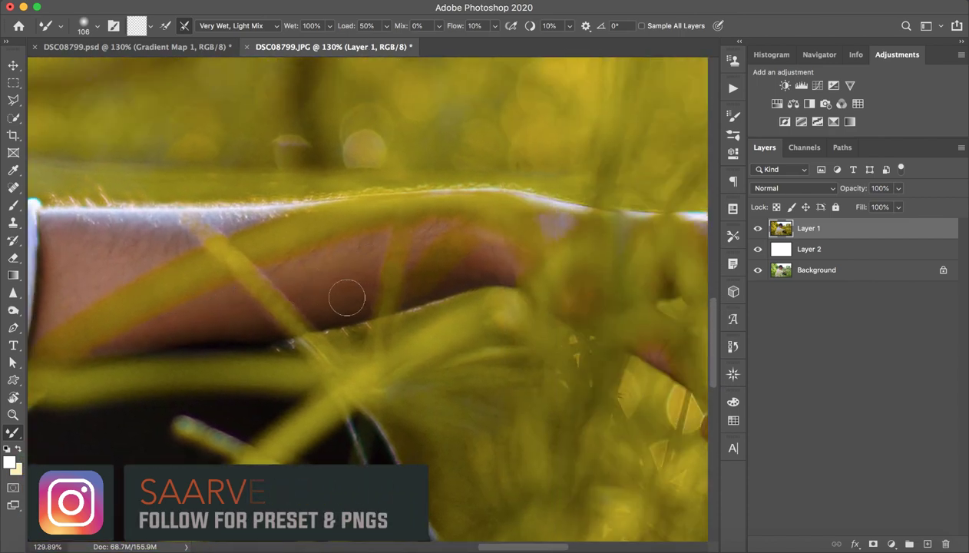
pyautogui.hscroll(5, 512, 230)
pyautogui.keyDown('ctrl'); pyautogui.keyDown('alt'); pyautogui.click(494, 312); pyautogui.keyUp('alt'); pyautogui.keyUp('ctrl')
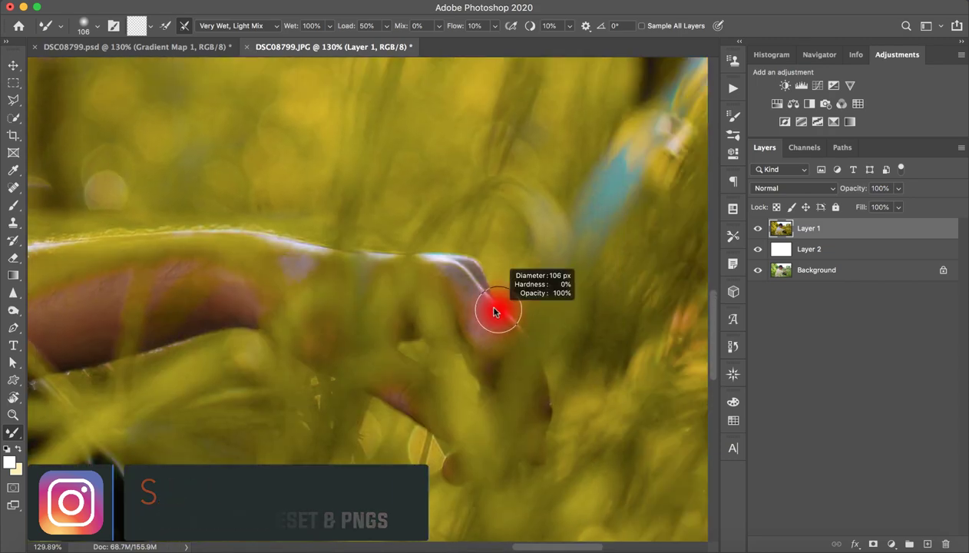
pyautogui.hscroll(-5, 485, 305)
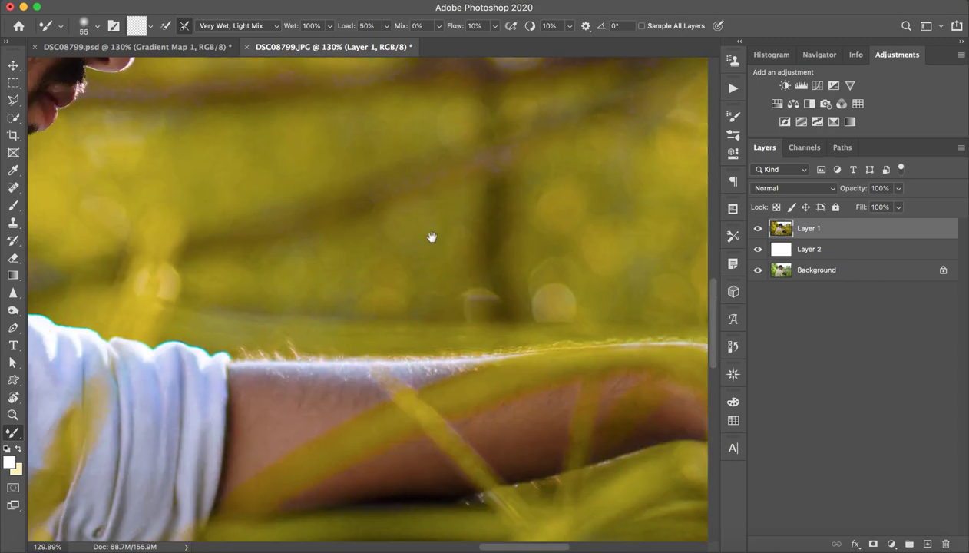
# Reduce the Mixer Brush size to 39 px and examine the skin on the man's face, ear and neck.
pyautogui.scroll(6, 431, 236)
pyautogui.hscroll(-3, 432, 237)
pyautogui.moveTo(340, 354); pyautogui.dragTo(330, 361)
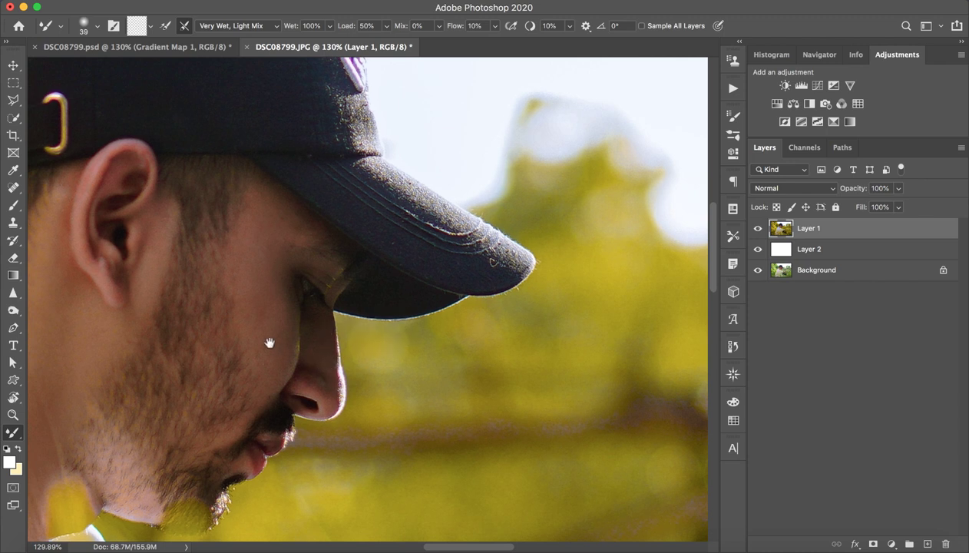
pyautogui.hscroll(-4, 266, 339)
pyautogui.scroll(2, 266, 339)
pyautogui.press('z')
pyautogui.press('b')
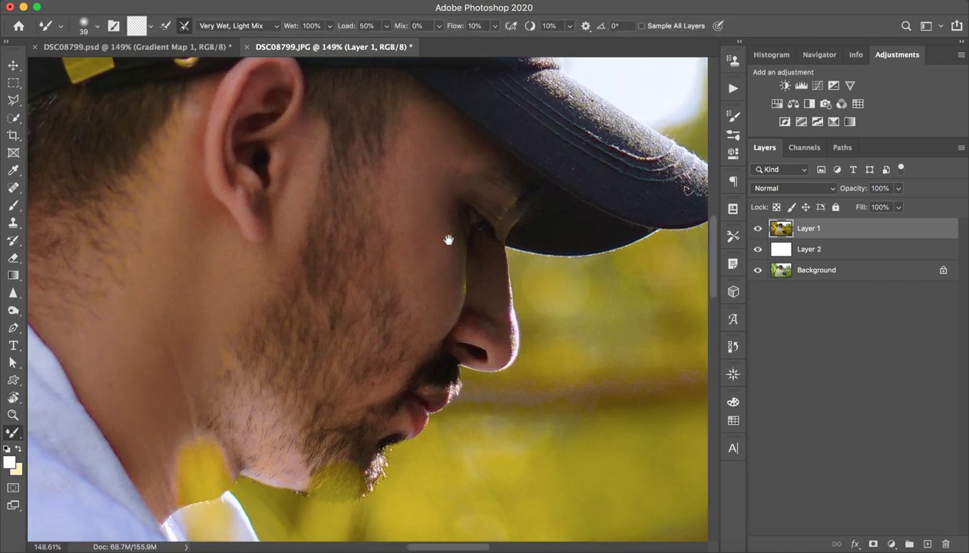
pyautogui.scroll(-1, 447, 234)
pyautogui.hscroll(-2, 448, 233)
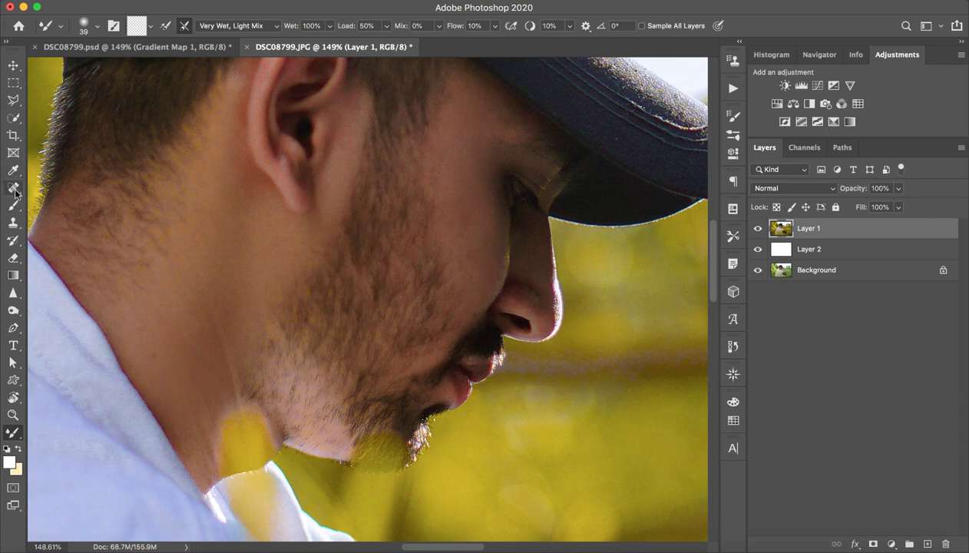
# Retouch a small blemish on the neck with the Spot Healing Brush at 12 px in Lighten mode with Content-Aware.
pyautogui.moveTo(15, 192); pyautogui.dragTo(78, 198)
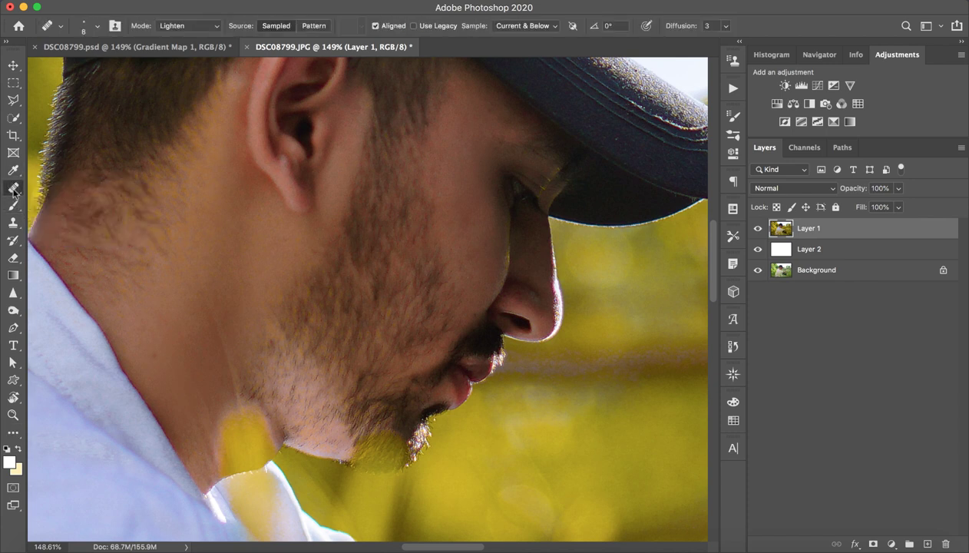
pyautogui.moveTo(17, 190); pyautogui.dragTo(61, 188)
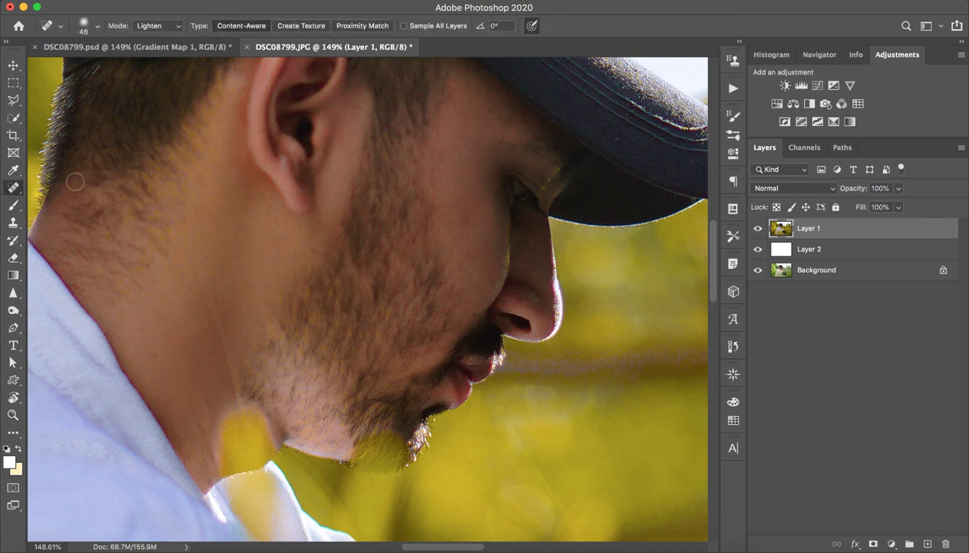
pyautogui.click(164, 23)
pyautogui.press('z')
pyautogui.moveTo(333, 223)
pyautogui.mouseDown()
pyautogui.moveTo(294, 231)
pyautogui.moveTo(332, 228)
pyautogui.moveTo(329, 261)
pyautogui.moveTo(345, 268)
pyautogui.mouseUp()
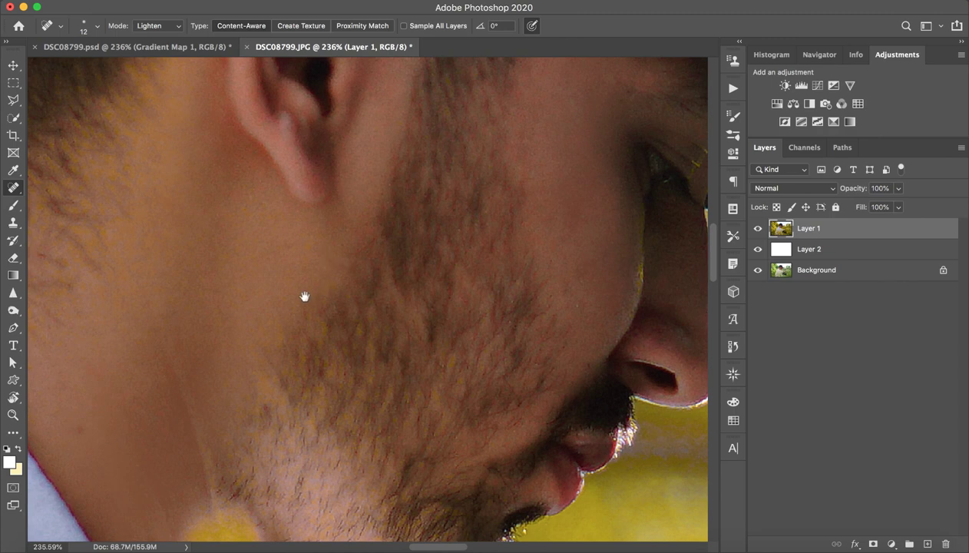
pyautogui.hscroll(-5, 349, 255)
pyautogui.scroll(-2, 348, 255)
pyautogui.moveTo(198, 363); pyautogui.dragTo(190, 378)
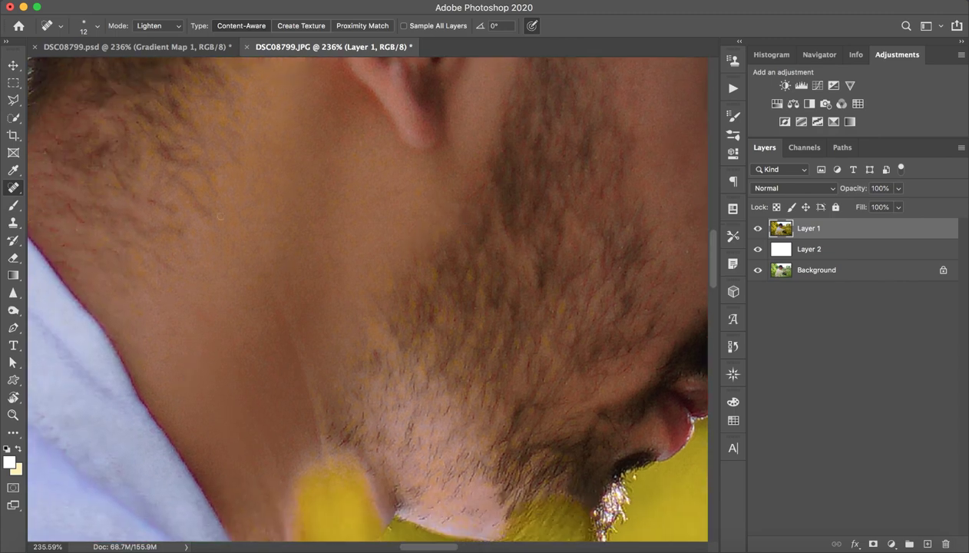
# Heal the small spots on the temple, upper cheek and brow area with Spot Healing Brush strokes.
pyautogui.scroll(10, 195, 266)
pyautogui.hscroll(-5, 360, 242)
pyautogui.scroll(-2, 359, 242)
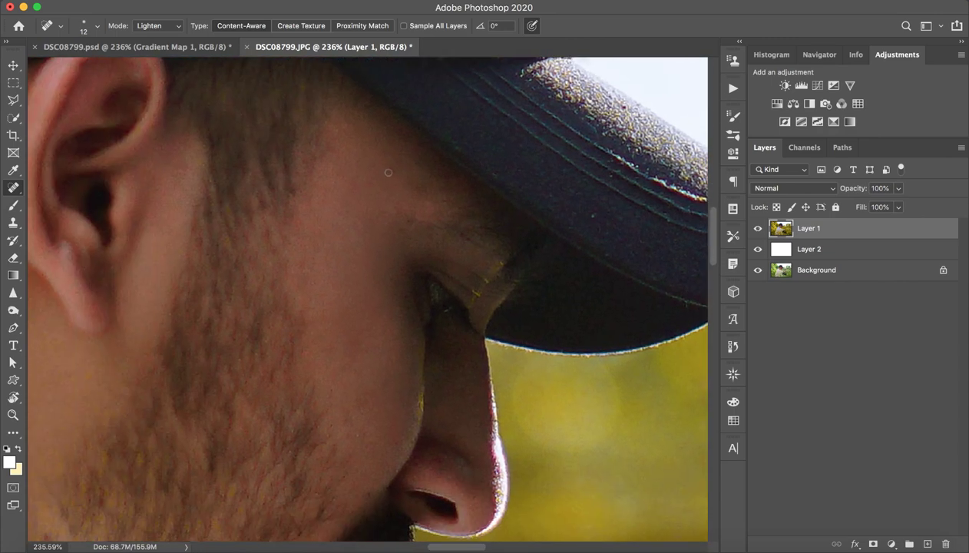
pyautogui.moveTo(399, 186)
pyautogui.mouseDown()
pyautogui.moveTo(441, 198)
pyautogui.moveTo(393, 234)
pyautogui.mouseUp()
pyautogui.moveTo(399, 285); pyautogui.dragTo(464, 181)
pyautogui.moveTo(424, 234)
pyautogui.mouseDown()
pyautogui.moveTo(441, 254)
pyautogui.moveTo(451, 339)
pyautogui.moveTo(440, 301)
pyautogui.moveTo(411, 309)
pyautogui.mouseUp()
pyautogui.moveTo(405, 257); pyautogui.dragTo(404, 282)
pyautogui.moveTo(410, 232)
pyautogui.mouseDown()
pyautogui.moveTo(407, 251)
pyautogui.moveTo(403, 188)
pyautogui.mouseUp()
pyautogui.scroll(5, 388, 247)
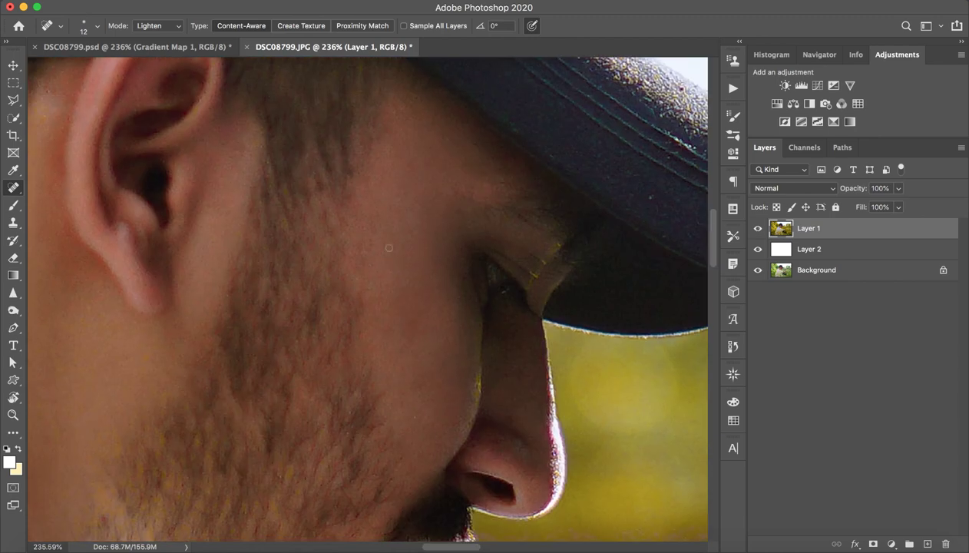
pyautogui.moveTo(388, 247)
pyautogui.mouseDown()
pyautogui.moveTo(367, 230)
pyautogui.moveTo(407, 192)
pyautogui.moveTo(446, 188)
pyautogui.mouseUp()
pyautogui.click(500, 163)
# Hide the white Layer 2 that lies between the retouched layer and the original photo.
pyautogui.press('z')
pyautogui.moveTo(433, 164)
pyautogui.mouseDown()
pyautogui.moveTo(392, 157)
pyautogui.moveTo(372, 175)
pyautogui.moveTo(352, 264)
pyautogui.moveTo(404, 217)
pyautogui.moveTo(387, 222)
pyautogui.moveTo(451, 263)
pyautogui.mouseUp()
pyautogui.moveTo(381, 223); pyautogui.dragTo(690, 244)
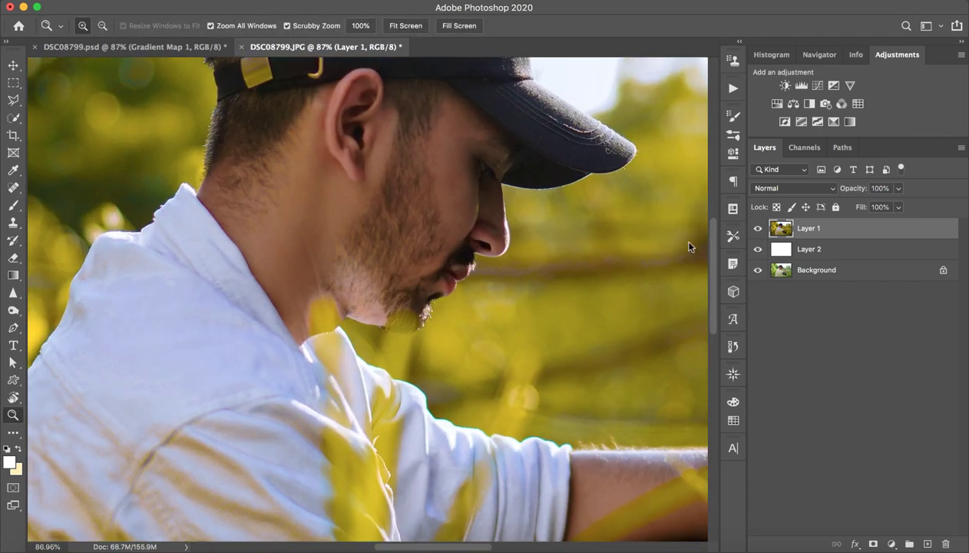
pyautogui.press('j')
pyautogui.click(757, 228)
pyautogui.click(755, 230)
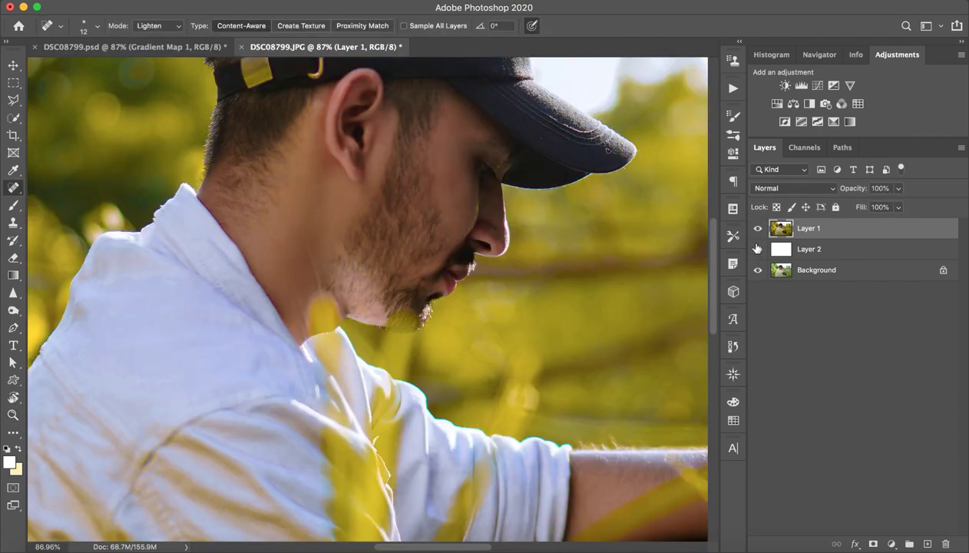
pyautogui.click(757, 249)
# Compare the retouched Layer 1 with the original Background by repeatedly toggling Layer 1's visibility.
pyautogui.click(758, 229)
pyautogui.click(759, 229)
pyautogui.click(762, 229)
pyautogui.click(764, 228)
pyautogui.click(763, 228)
pyautogui.click(763, 229)
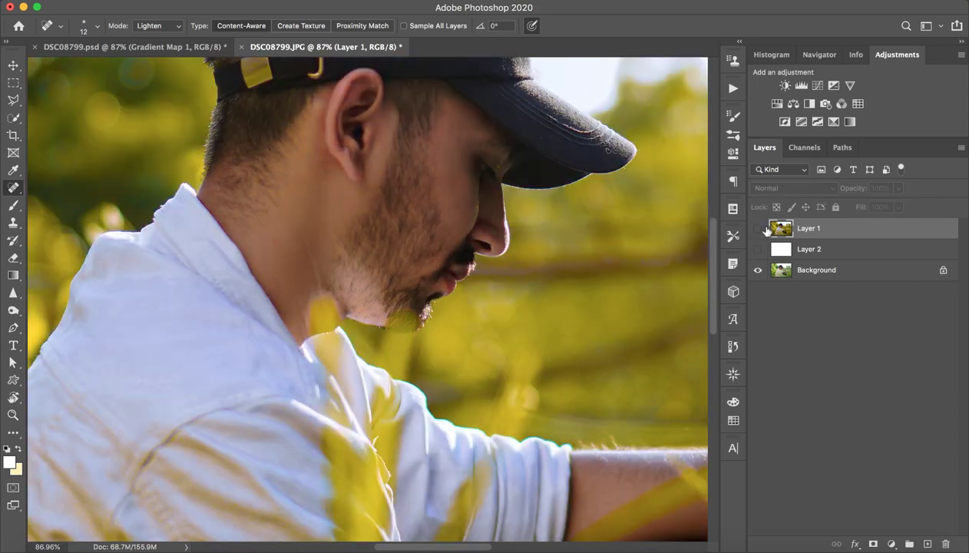
pyautogui.click(762, 229)
pyautogui.click(761, 231)
pyautogui.click(760, 233)
pyautogui.click(761, 232)
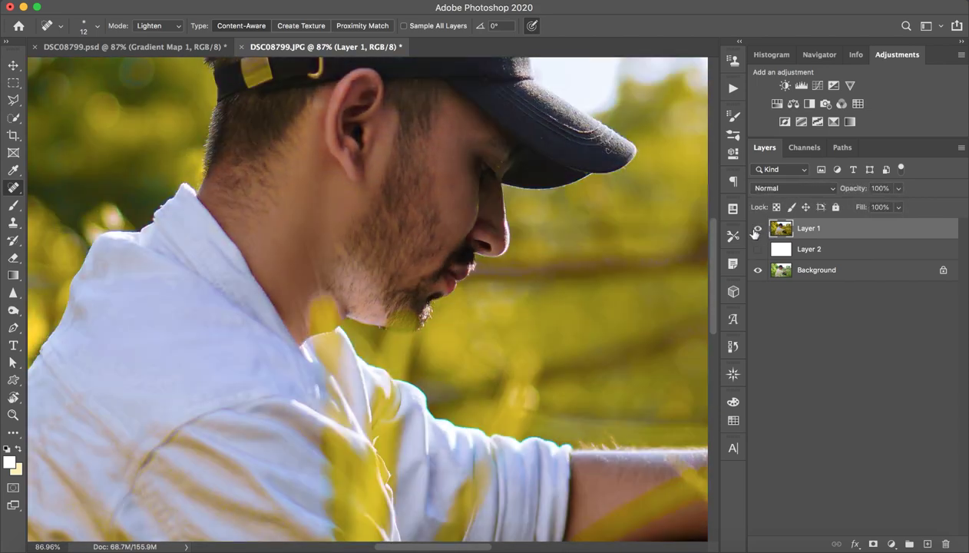
# Review the whole photo, preview Layer 4 in DSC08799.psd as a reference, and return to DSC08799.JPG.
pyautogui.press('z')
pyautogui.moveTo(562, 264); pyautogui.dragTo(547, 322)
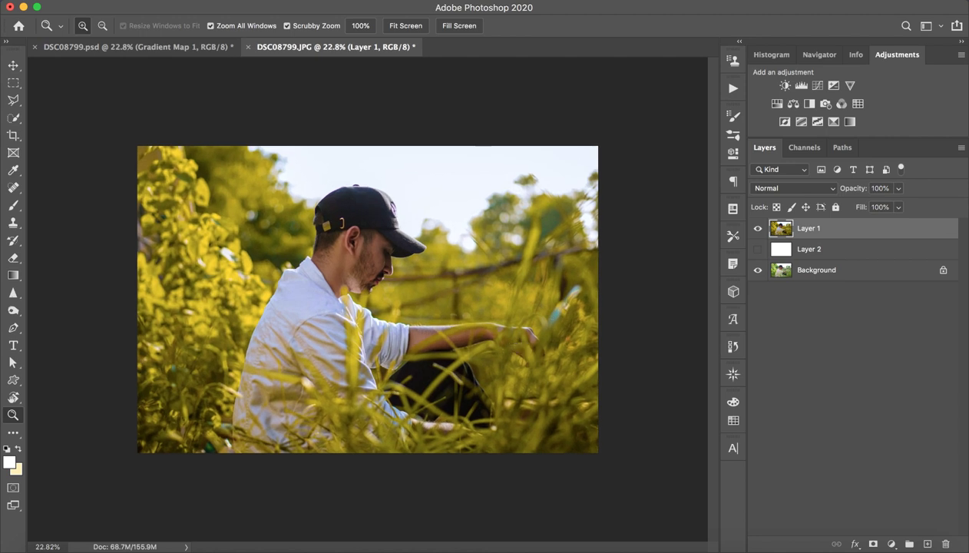
pyautogui.press('j')
pyautogui.click(850, 323)
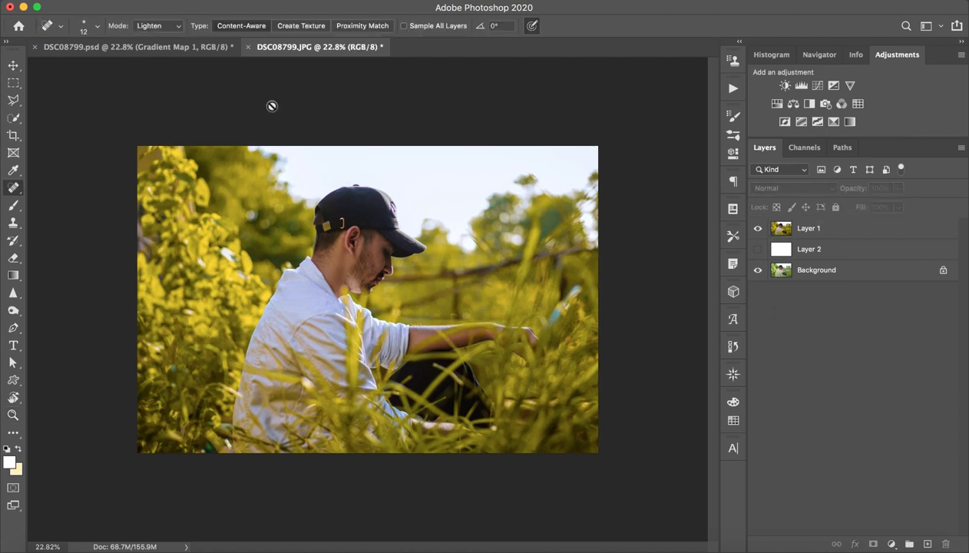
pyautogui.click(191, 49)
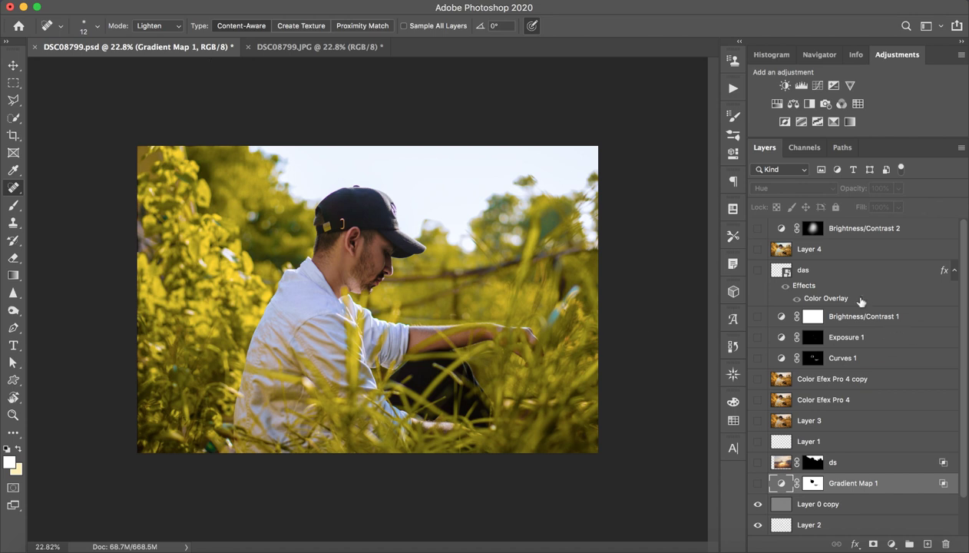
pyautogui.click(758, 250)
pyautogui.click(758, 250)
pyautogui.click(309, 49)
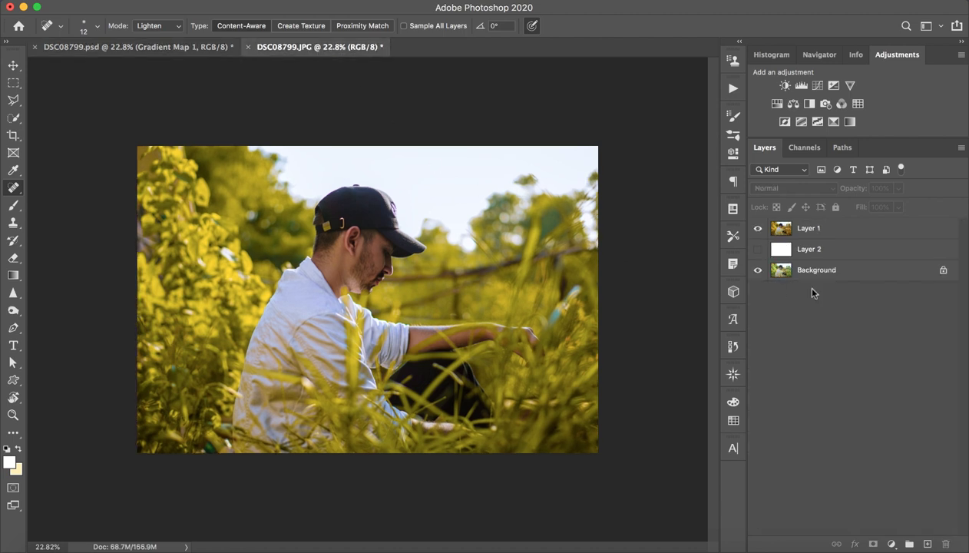
# Add a Gradient Map adjustment above Layer 1 and open its gradient for editing.
pyautogui.click(838, 227)
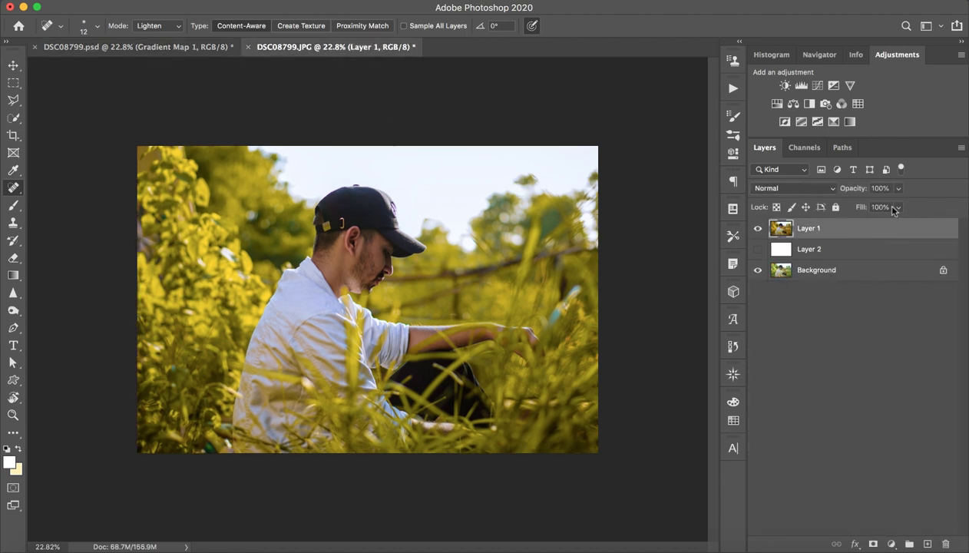
pyautogui.click(834, 121)
pyautogui.click(609, 159)
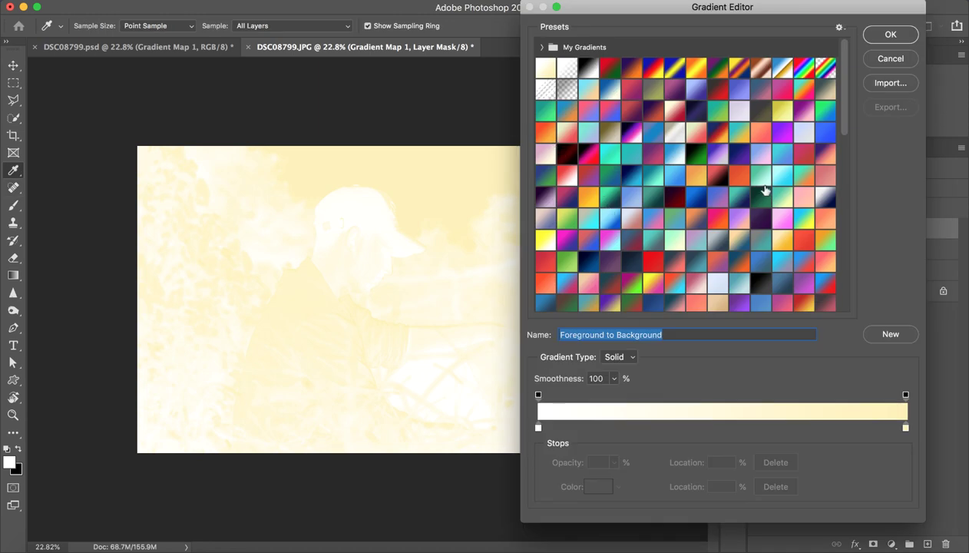
# Try several gradient presets on the map, including Orange Coral, Snapchat, Tranquil, Sunkist, Learning and Leading, and Ed's Sunset Gradient.
pyautogui.click(756, 140)
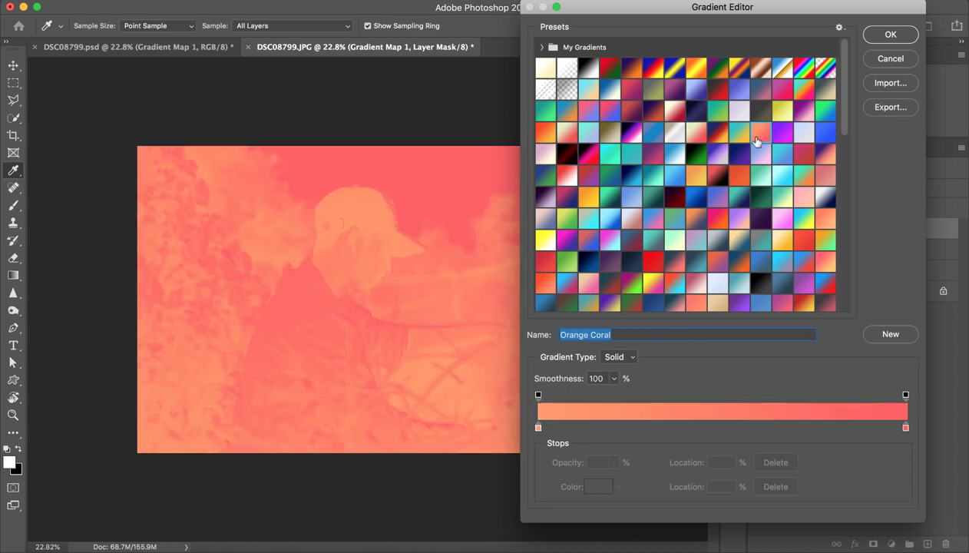
pyautogui.click(592, 176)
pyautogui.click(547, 240)
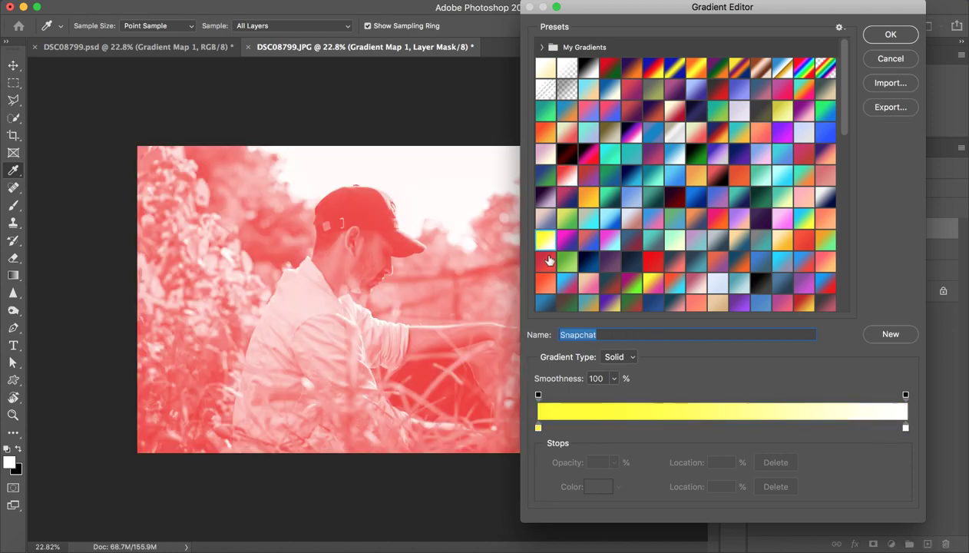
pyautogui.click(545, 262)
pyautogui.click(545, 283)
pyautogui.click(566, 283)
pyautogui.click(587, 284)
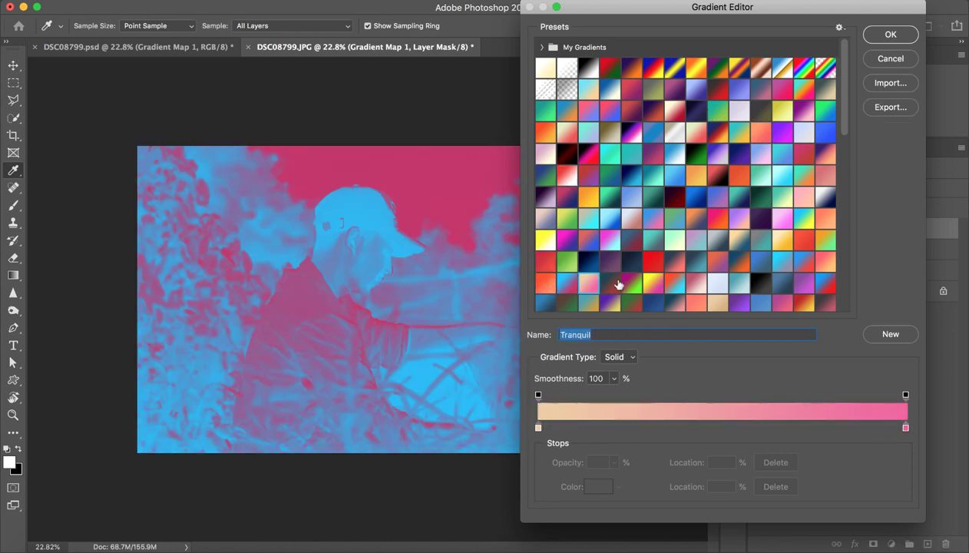
pyautogui.click(695, 177)
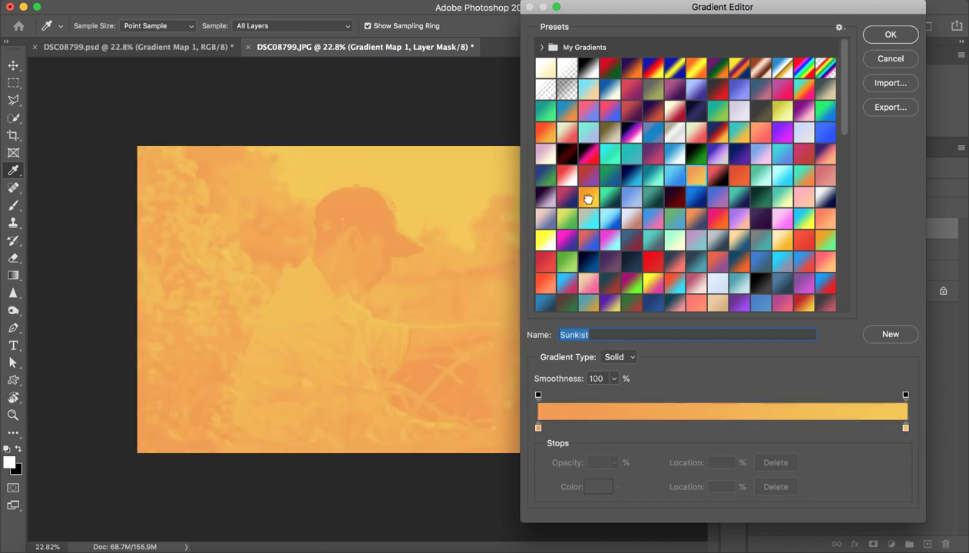
pyautogui.click(586, 197)
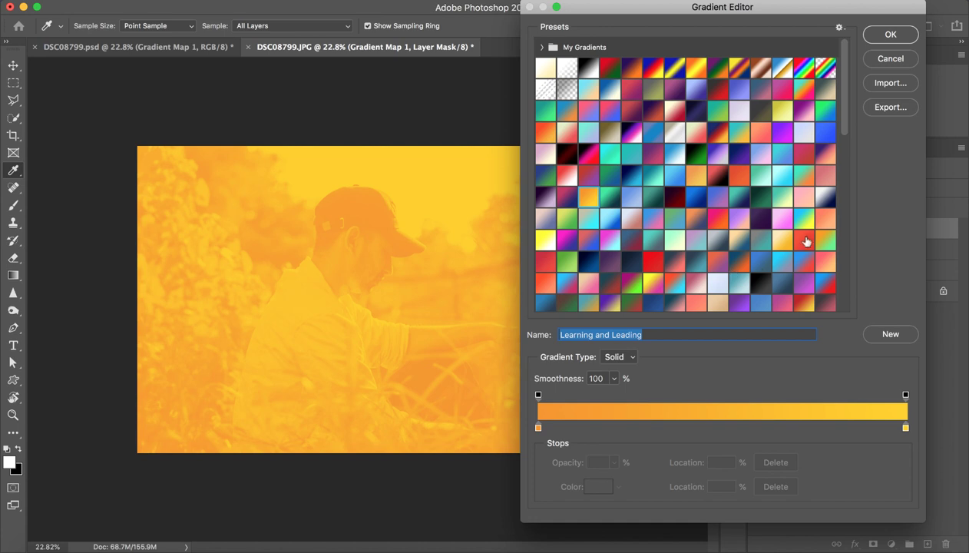
pyautogui.click(826, 218)
# Apply the Light Orange gradient preset to Gradient Map 1 and set its blend mode to Hue.
pyautogui.scroll(-4, 826, 219)
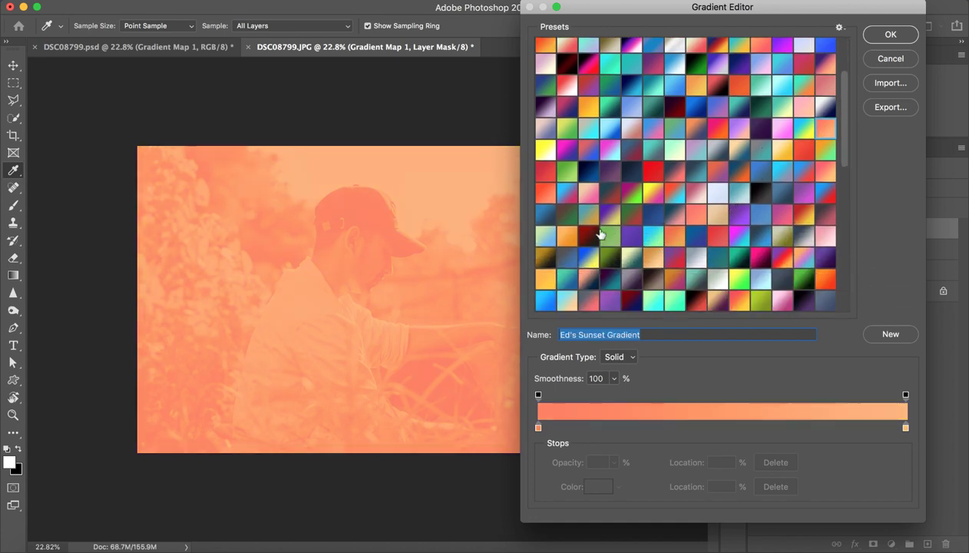
pyautogui.click(565, 237)
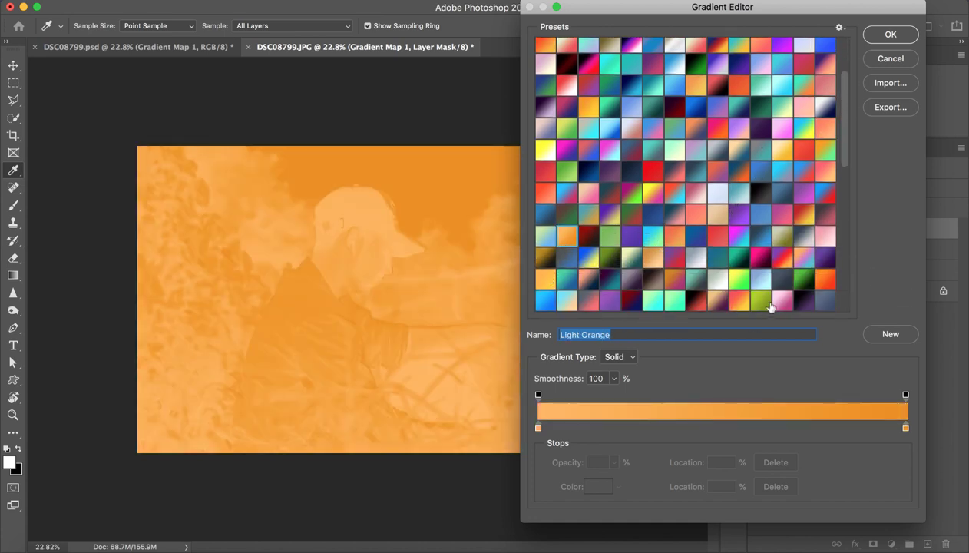
pyautogui.click(890, 35)
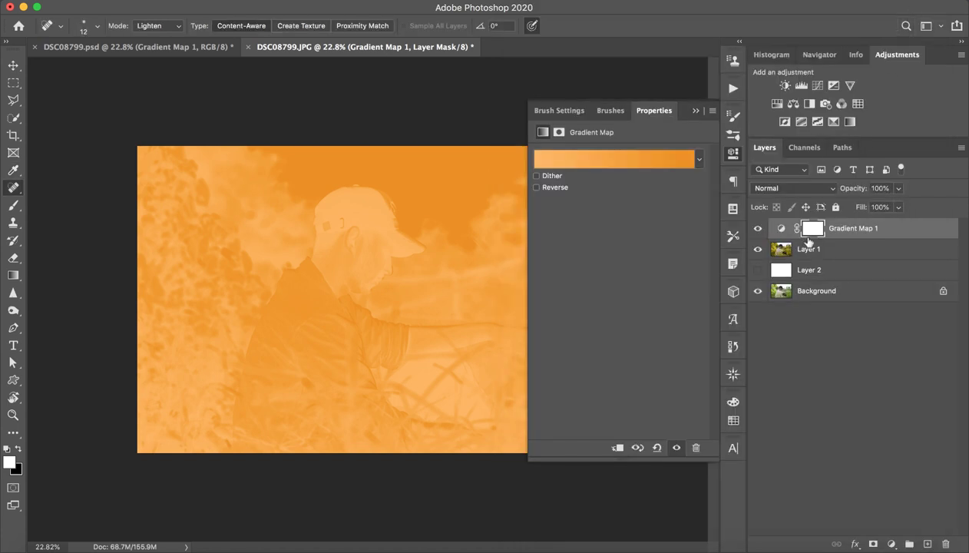
pyautogui.click(696, 112)
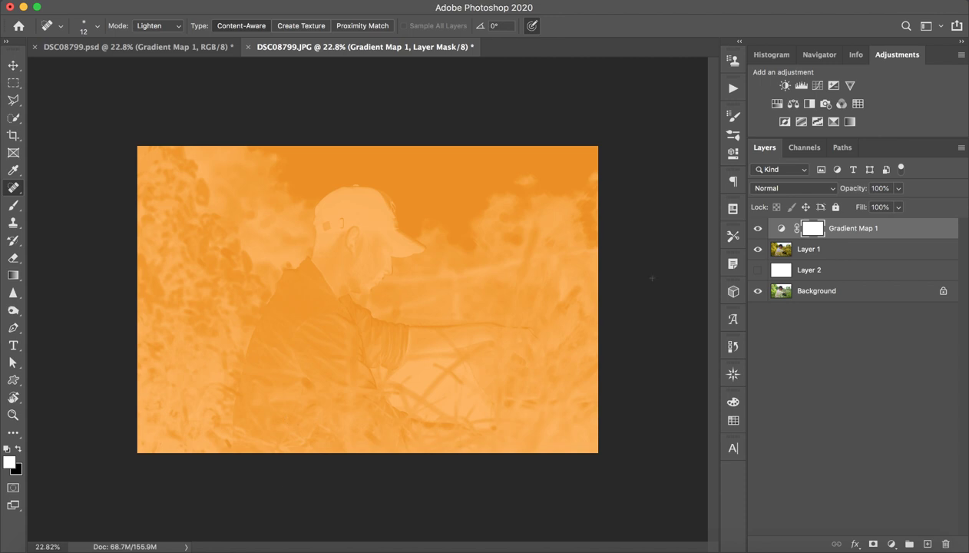
pyautogui.click(793, 188)
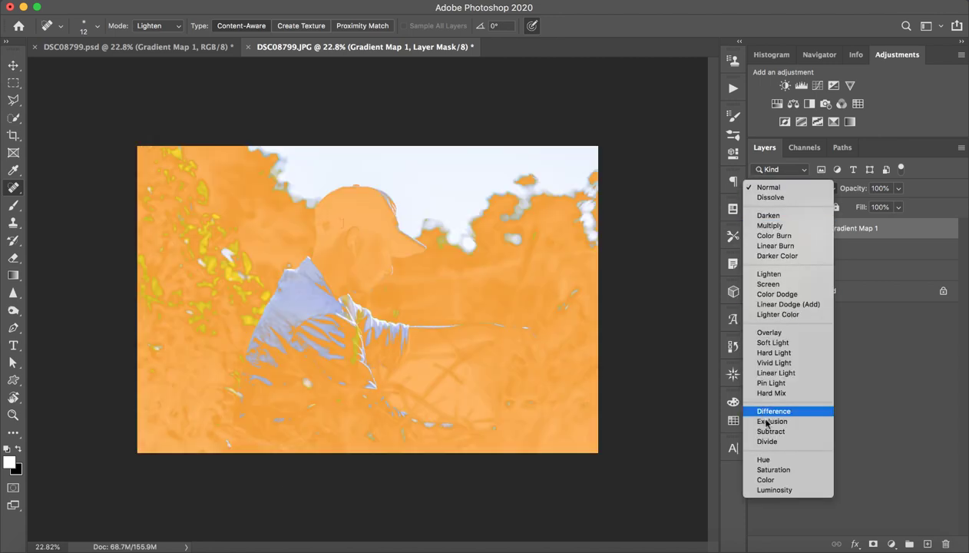
pyautogui.click(766, 459)
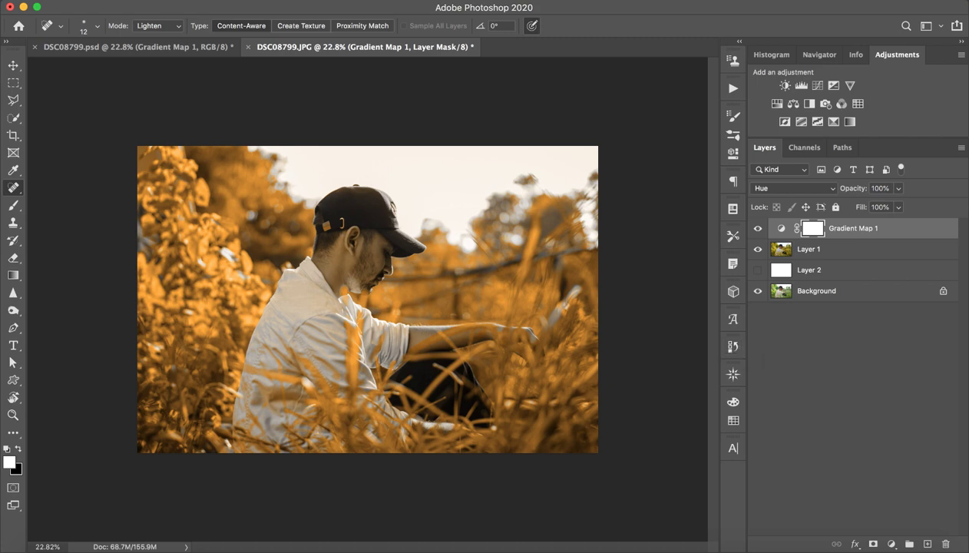
# Paint black on the Gradient Map 1 mask over the man's face and neck with a soft brush about 476 px wide.
pyautogui.press('z')
pyautogui.click(407, 250)
pyautogui.press('super+0')
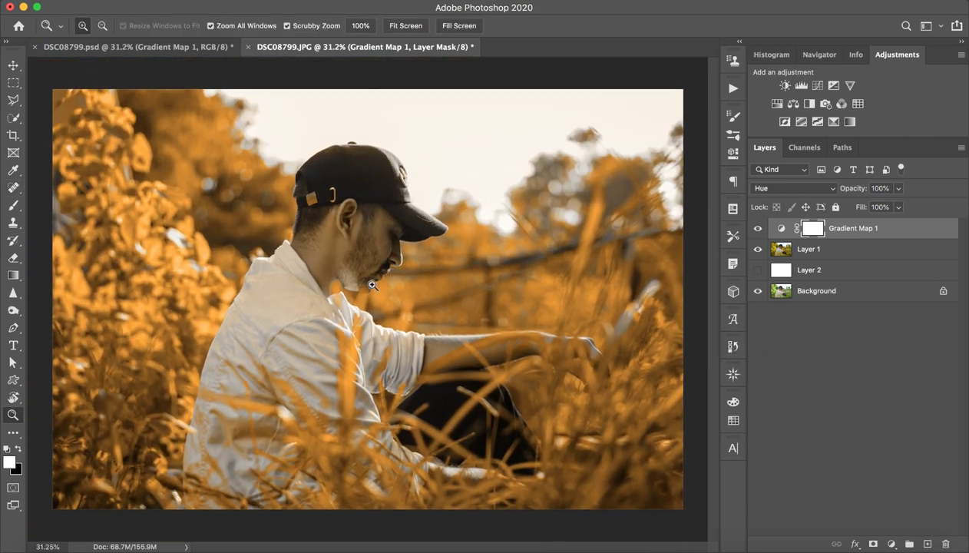
pyautogui.press('j')
pyautogui.press('b')
pyautogui.moveTo(352, 236); pyautogui.dragTo(360, 236)
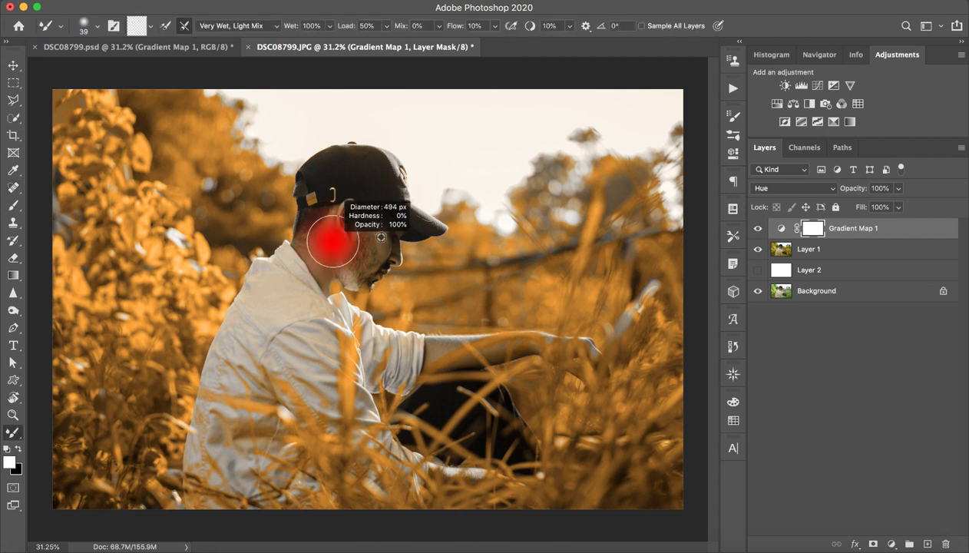
pyautogui.press('x')
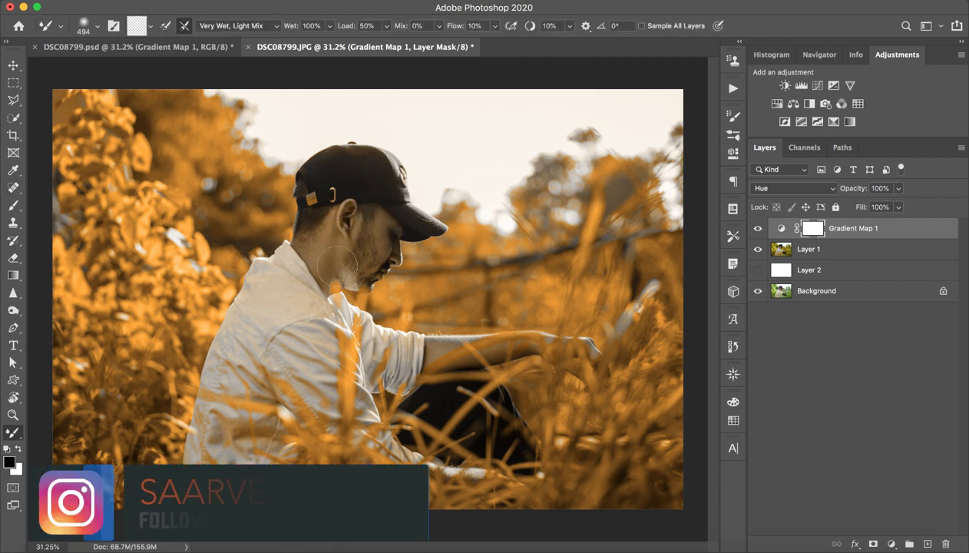
pyautogui.click(13, 205)
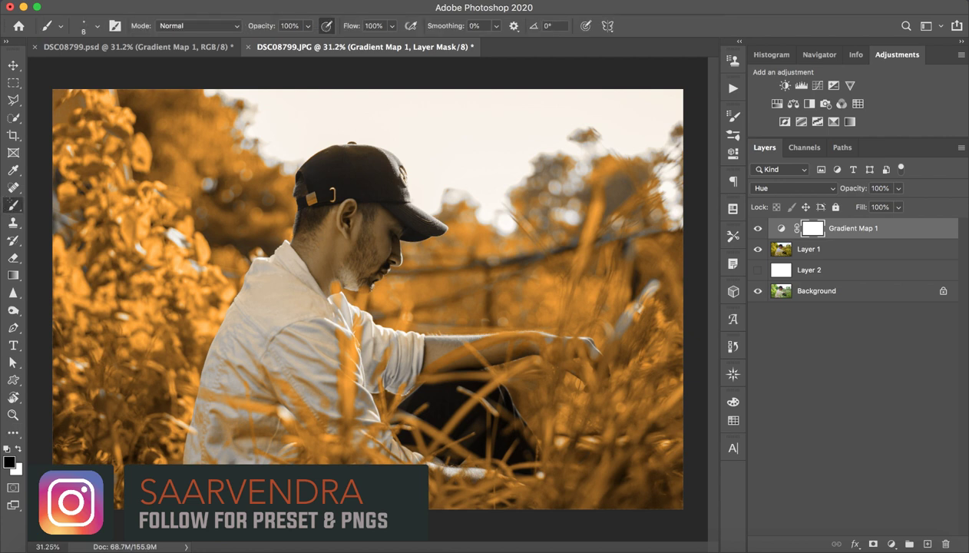
pyautogui.moveTo(314, 254); pyautogui.dragTo(338, 254)
pyautogui.click(376, 219)
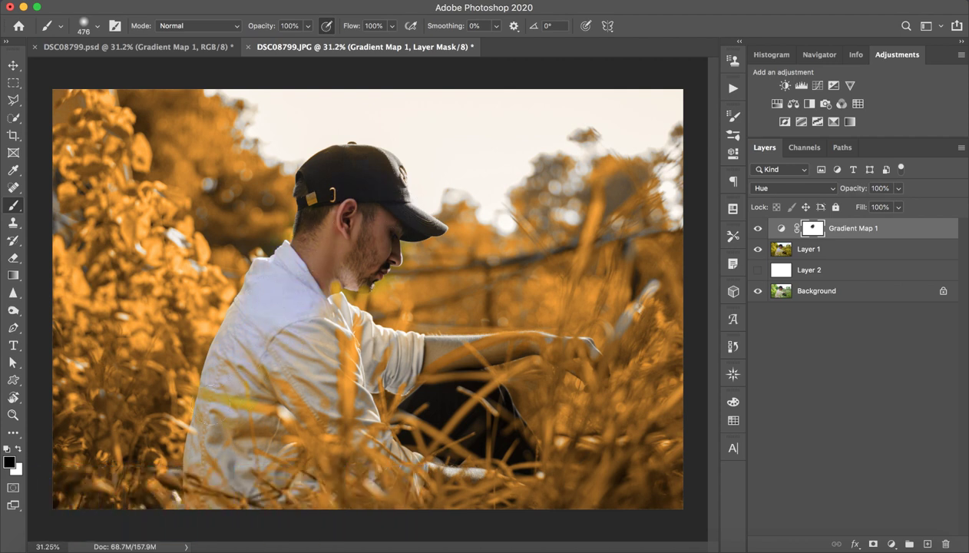
# Refine the Gradient Map 1 mask over the shirt, the forearm, and the eye area beneath the cap brim with a soft brush.
pyautogui.moveTo(228, 415); pyautogui.dragTo(259, 360)
pyautogui.moveTo(463, 323); pyautogui.dragTo(438, 322)
pyautogui.press('z')
pyautogui.moveTo(372, 228)
pyautogui.mouseDown()
pyautogui.moveTo(395, 225)
pyautogui.moveTo(406, 281)
pyautogui.moveTo(452, 264)
pyautogui.moveTo(415, 222)
pyautogui.mouseUp()
pyautogui.press('b')
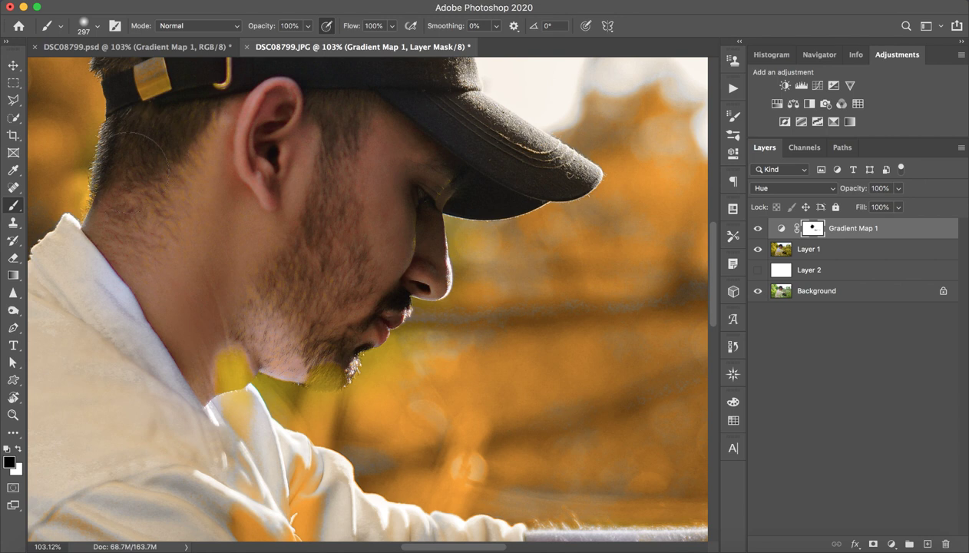
pyautogui.moveTo(270, 152); pyautogui.dragTo(304, 118)
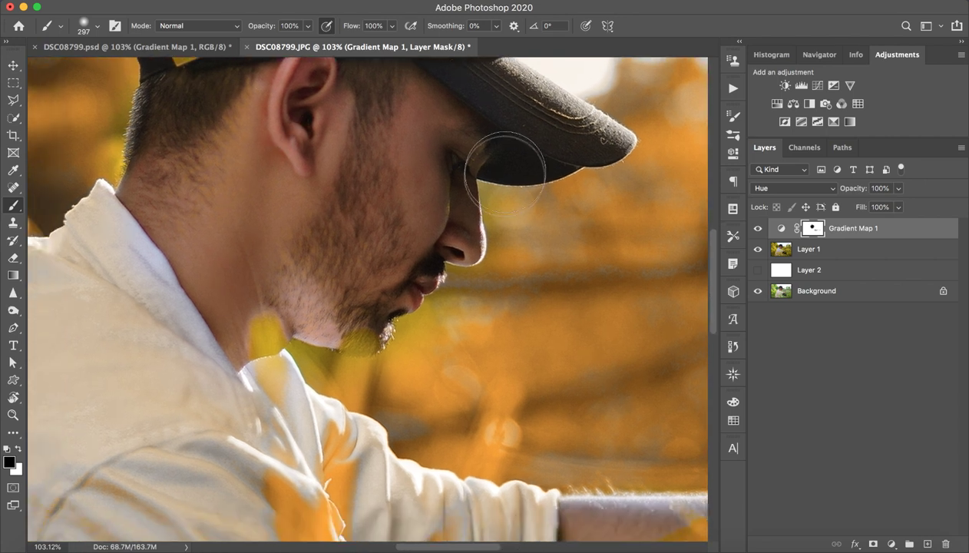
pyautogui.moveTo(516, 198); pyautogui.dragTo(441, 185)
# Paint white with a 93 px brush on the Gradient Map 1 mask over the greenish fringes below the chin and behind the neck.
pyautogui.press('x')
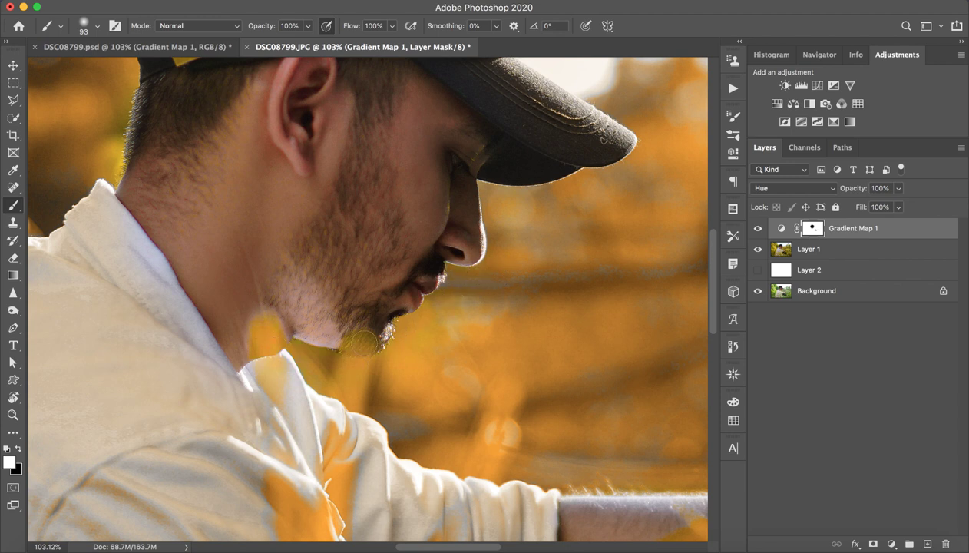
pyautogui.press('z')
pyautogui.moveTo(400, 226)
pyautogui.mouseDown()
pyautogui.moveTo(322, 253)
pyautogui.moveTo(366, 267)
pyautogui.mouseUp()
pyautogui.scroll(10, 366, 268)
pyautogui.scroll(4, 136, 158)
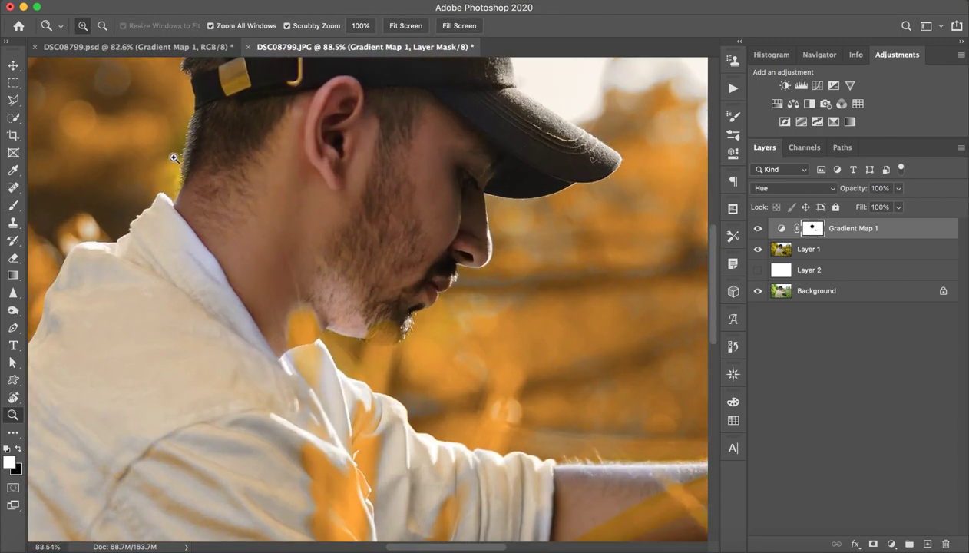
pyautogui.press('b')
pyautogui.moveTo(173, 156); pyautogui.dragTo(394, 302)
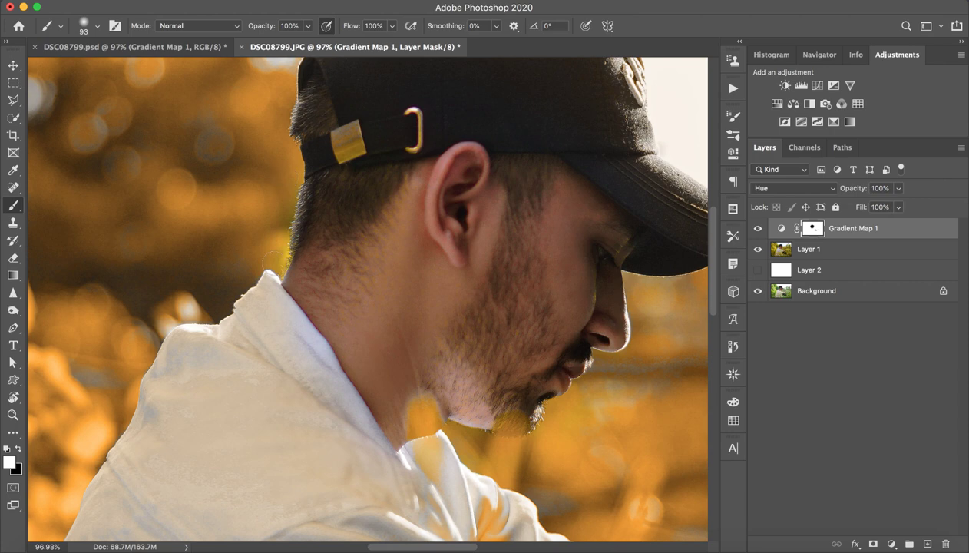
# Review the whole photo and compare it with Gradient Map 1 hidden and shown.
pyautogui.press('z')
pyautogui.moveTo(321, 188)
pyautogui.mouseDown()
pyautogui.moveTo(323, 180)
pyautogui.moveTo(305, 180)
pyautogui.moveTo(273, 189)
pyautogui.mouseUp()
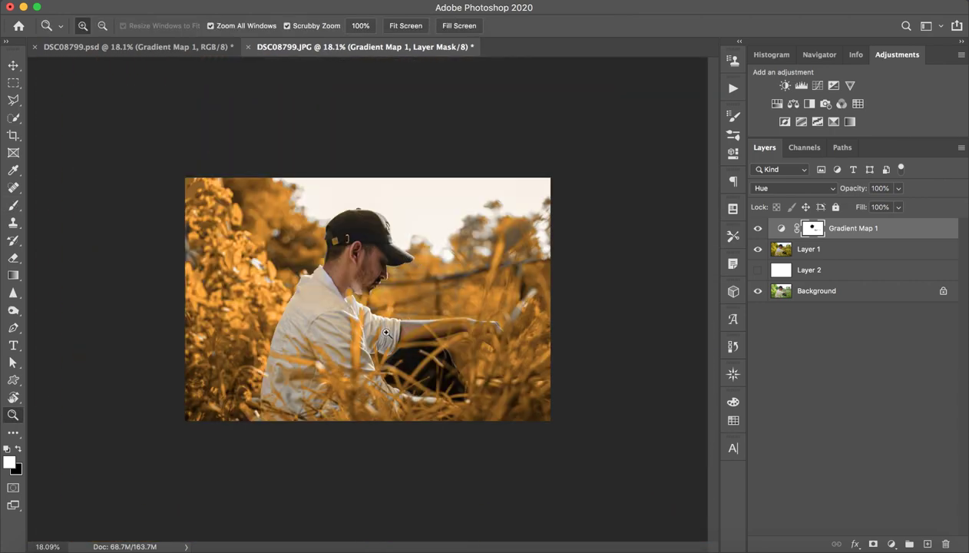
pyautogui.moveTo(377, 330); pyautogui.dragTo(389, 330)
pyautogui.press('b')
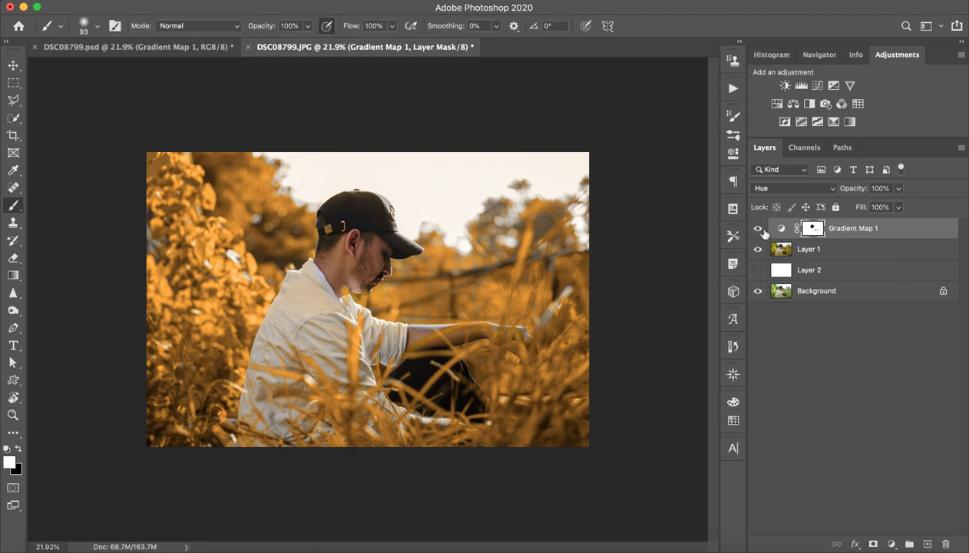
pyautogui.click(758, 229)
pyautogui.click(757, 229)
# Switch to DSC08799.psd, show the ds and Gradient Map 1 layers, and copy the masked ds sky layer into DSC08799.JPG.
pyautogui.click(194, 48)
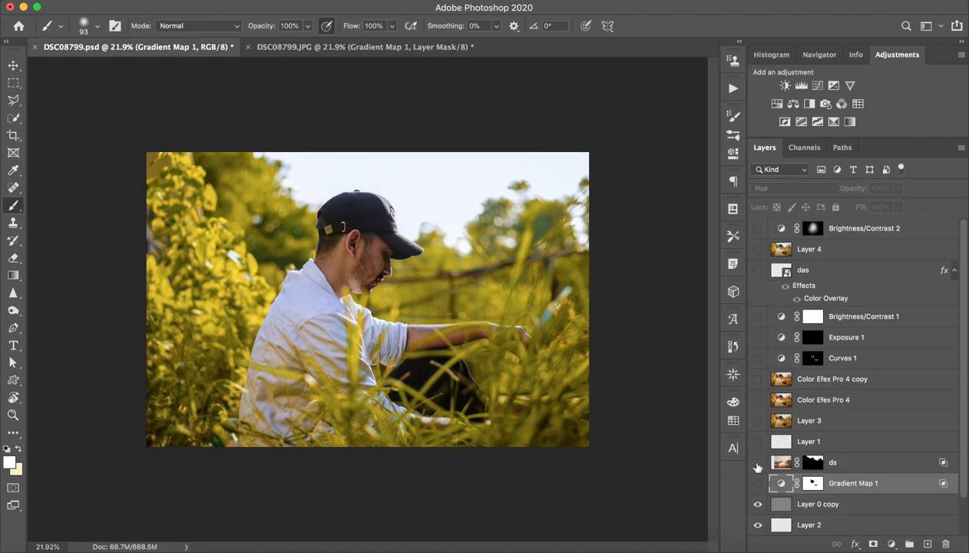
pyautogui.click(758, 463)
pyautogui.click(759, 483)
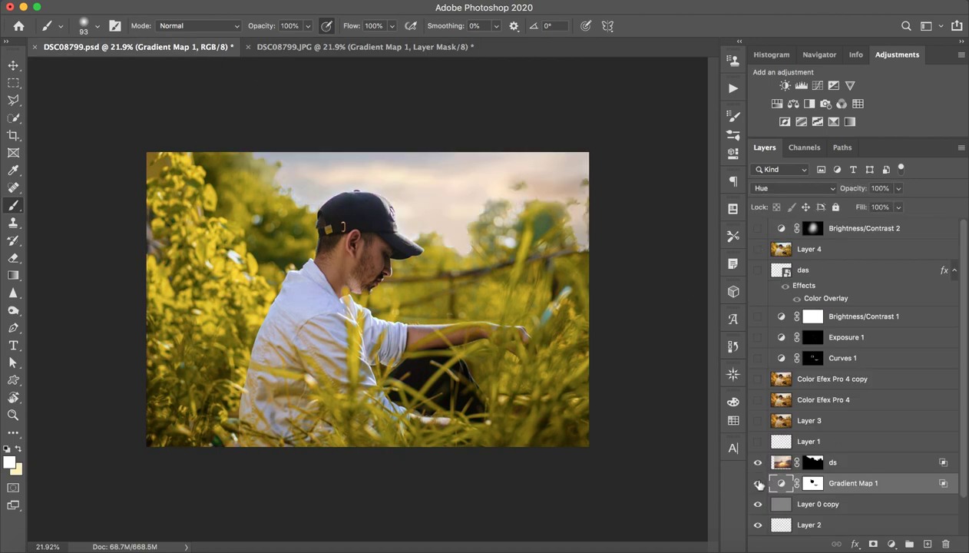
pyautogui.click(865, 464)
pyautogui.moveTo(825, 455); pyautogui.dragTo(456, 249)
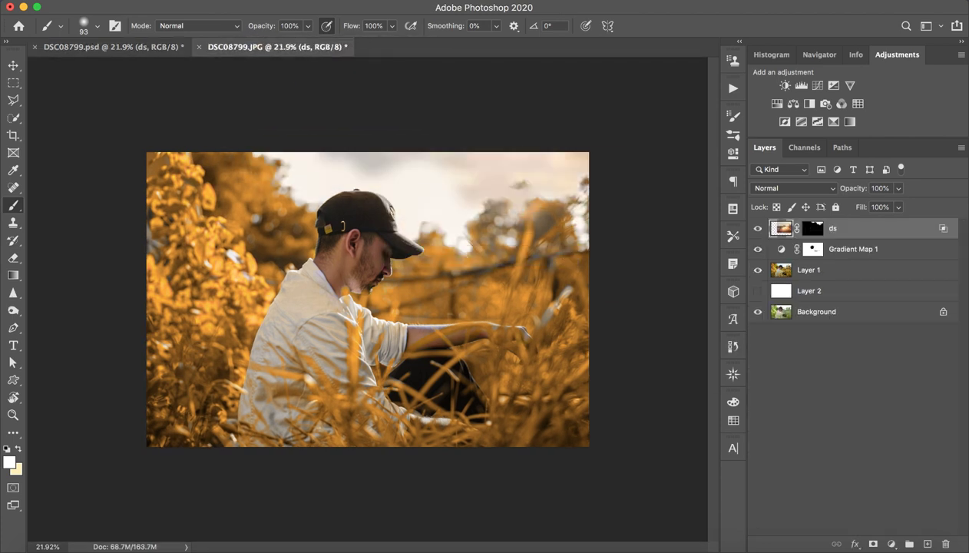
# Reposition the ds sky layer to X 3492.03 px, Y 1867.52 px so it fills the sky behind the man.
pyautogui.press('v')
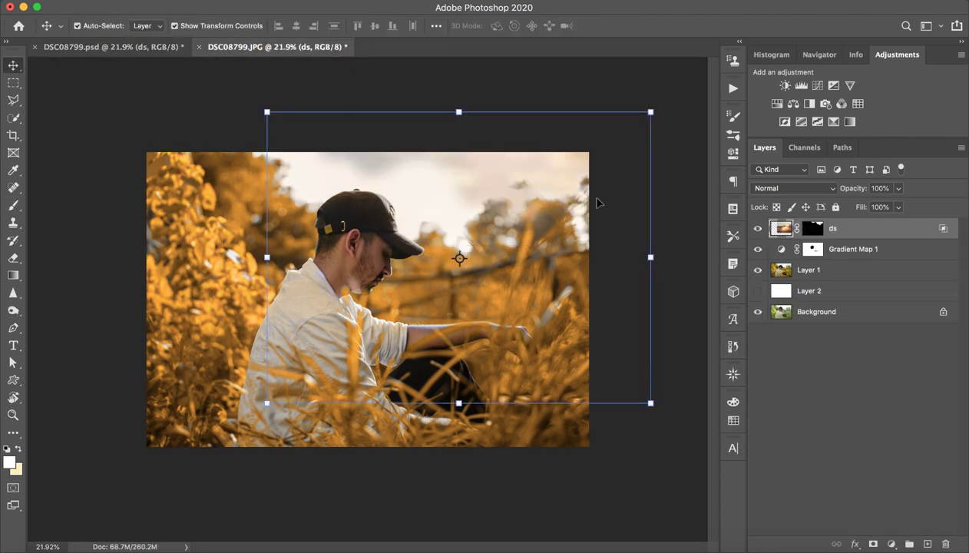
pyautogui.moveTo(530, 245); pyautogui.dragTo(475, 276)
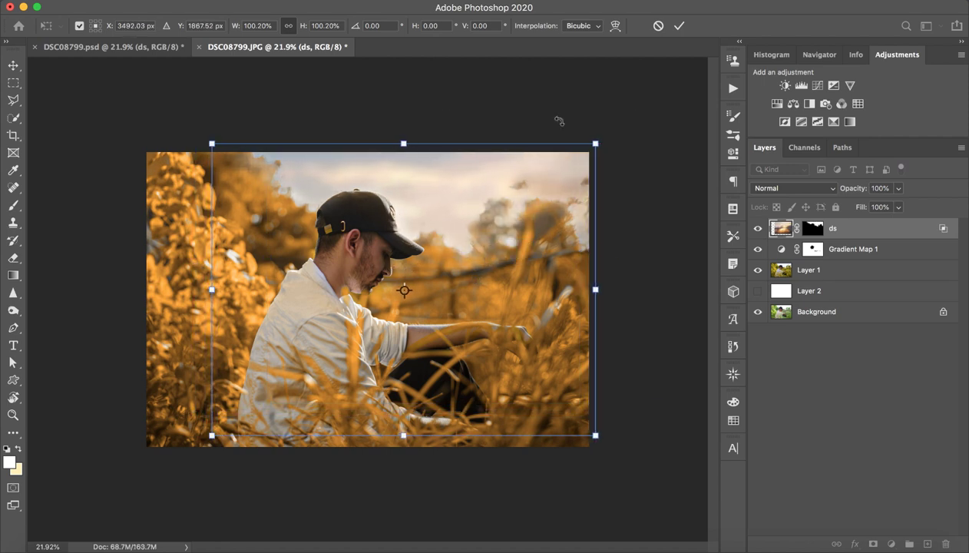
pyautogui.click(679, 25)
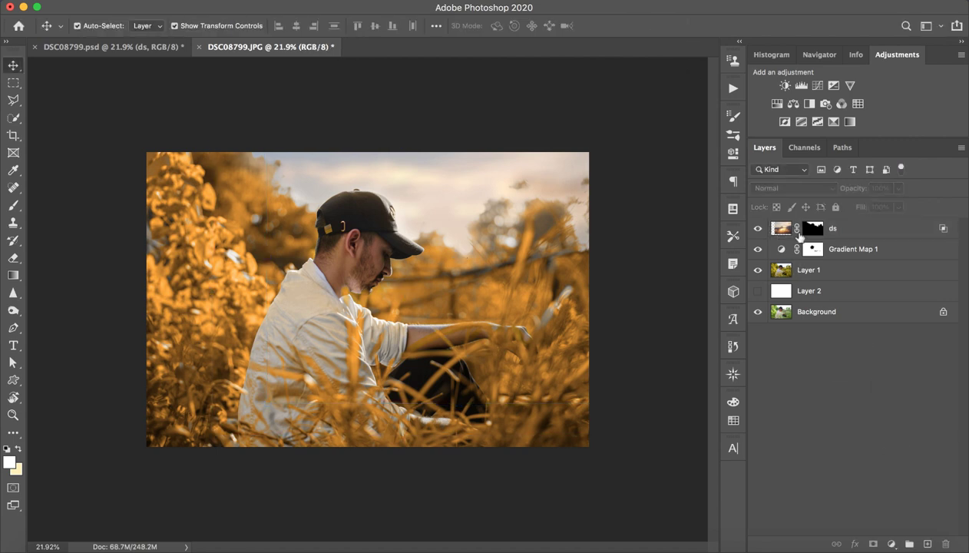
# Disable the ds layer's mask temporarily and look through the available blend modes.
pyautogui.keyDown('shift'); pyautogui.click(812, 228); pyautogui.keyUp('shift')
pyautogui.click(870, 234)
pyautogui.click(787, 188)
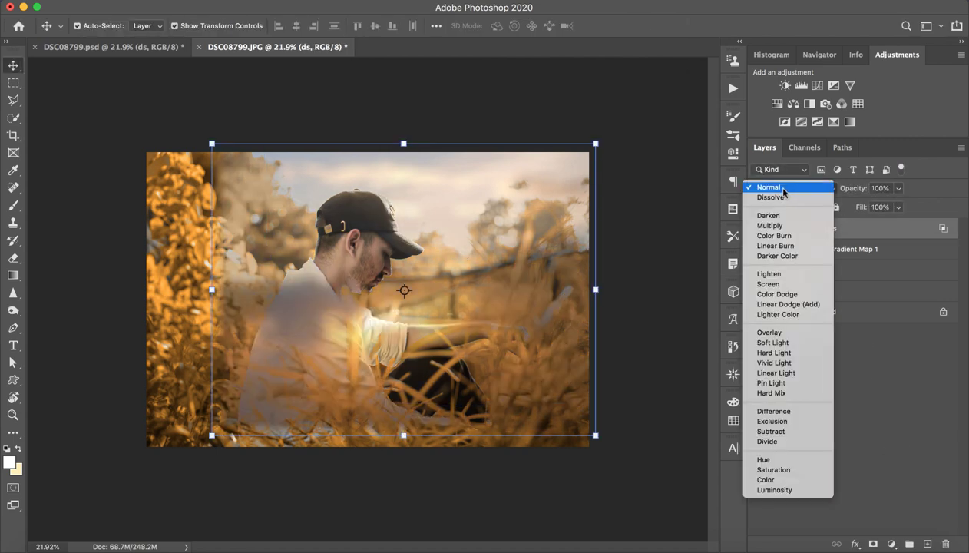
pyautogui.click(872, 217)
# Try the ds layer's Blend If Underlying Layer sliders, including an unblended 0 to 255 range, and re-enable its mask.
pyautogui.doubleClick(878, 229)
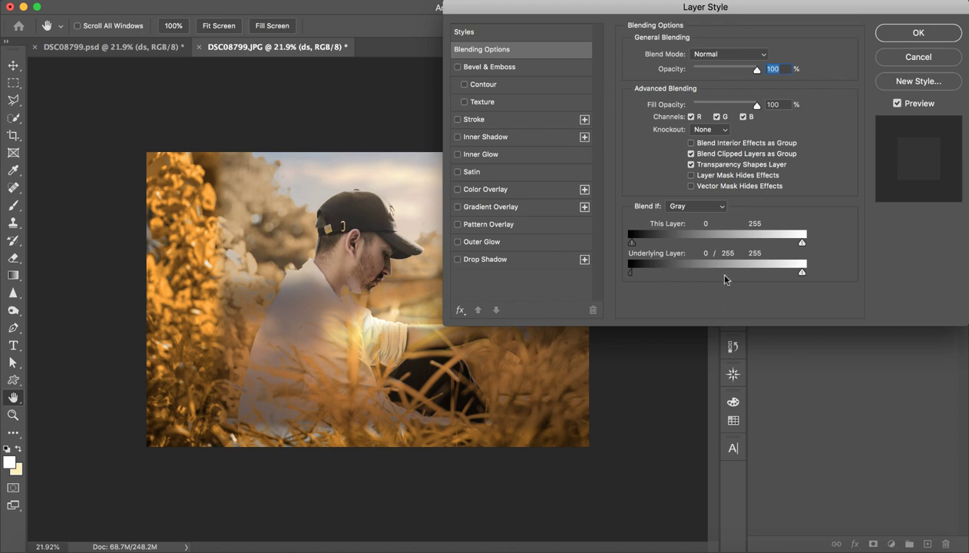
pyautogui.press('alt')
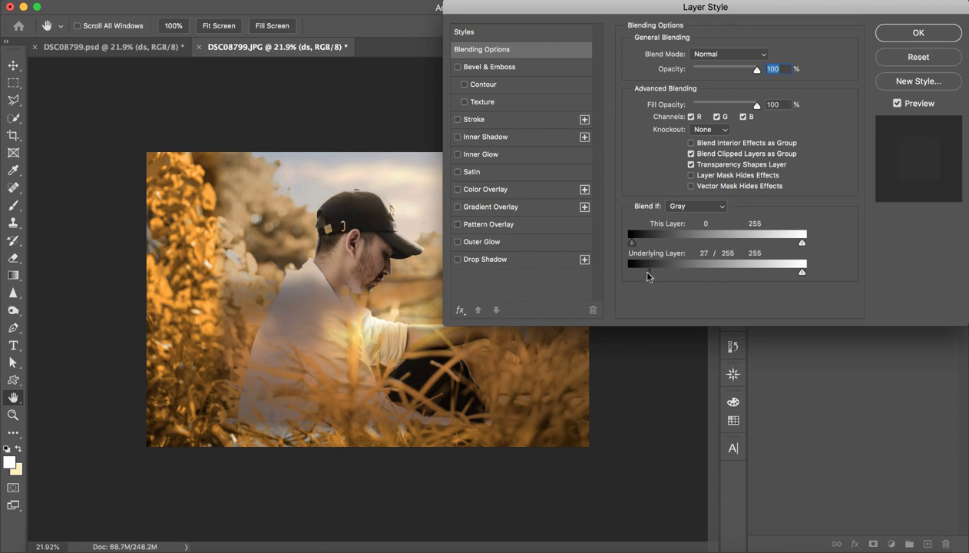
pyautogui.moveTo(631, 272)
pyautogui.mouseDown()
pyautogui.moveTo(607, 270)
pyautogui.moveTo(632, 278)
pyautogui.mouseUp()
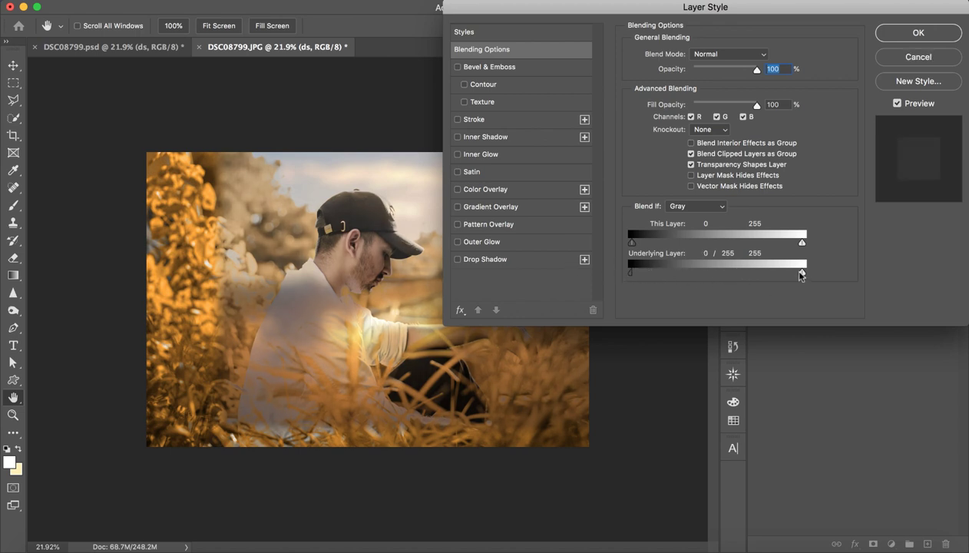
pyautogui.press('alt')
pyautogui.moveTo(800, 275); pyautogui.dragTo(850, 283)
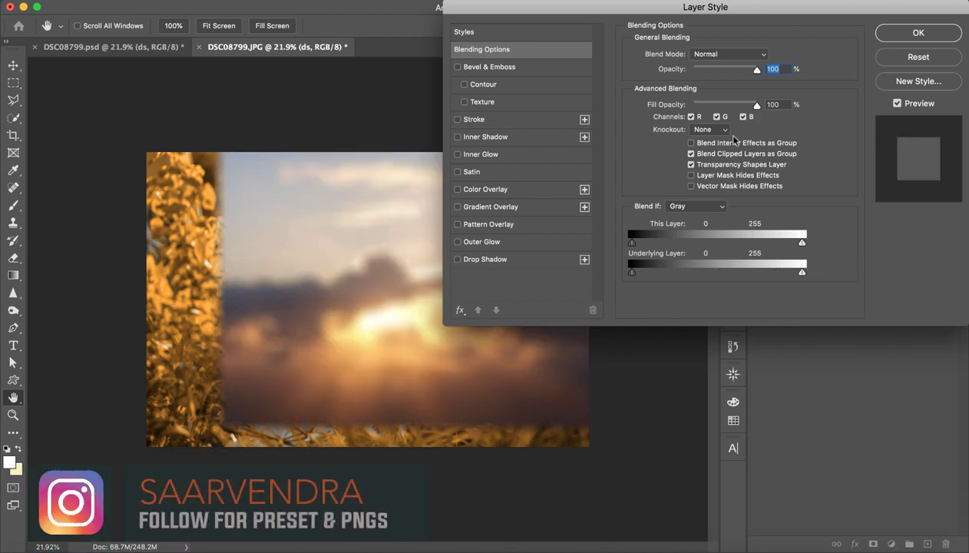
pyautogui.moveTo(807, 3); pyautogui.dragTo(831, 98)
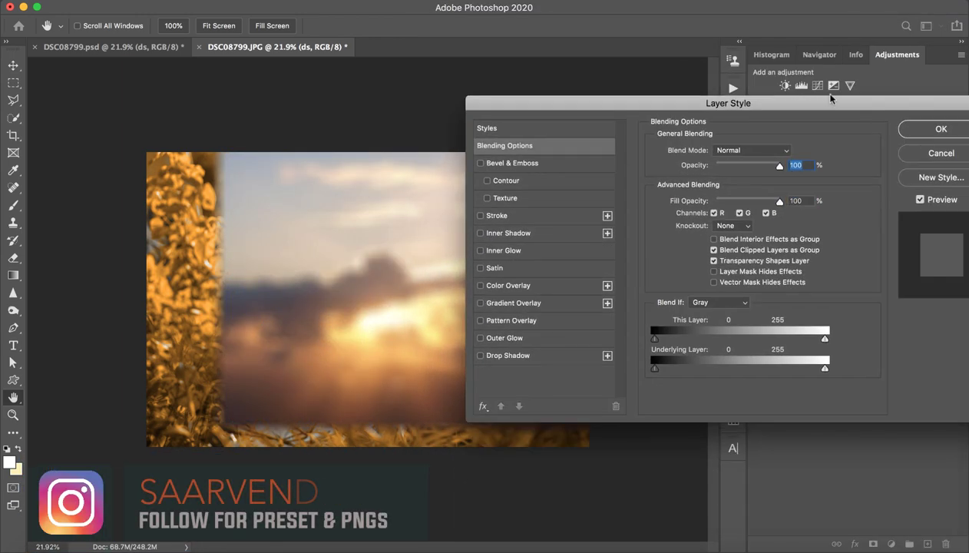
pyautogui.click(940, 128)
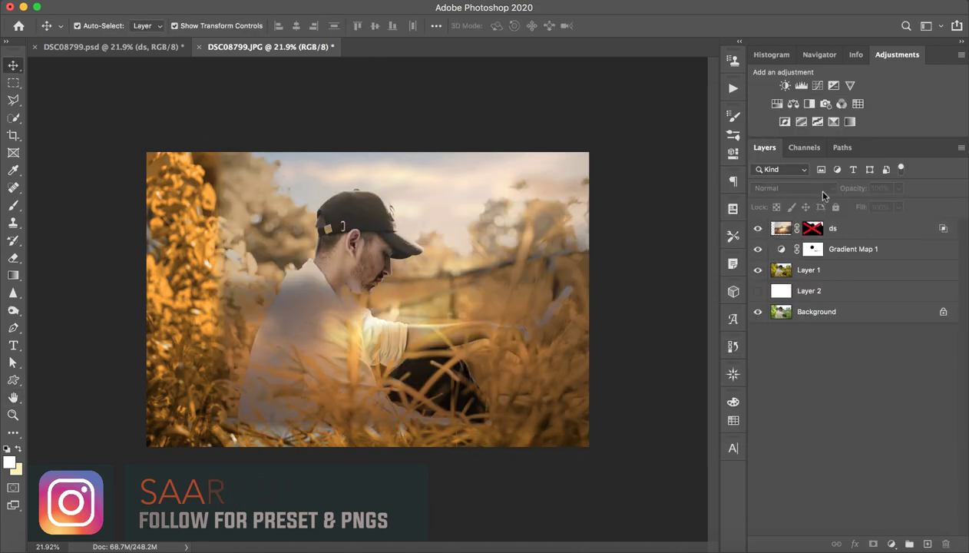
pyautogui.keyDown('shift'); pyautogui.click(813, 228); pyautogui.keyUp('shift')
# Inspect the sky blend by toggling the ds layer's visibility and its mask.
pyautogui.press('z')
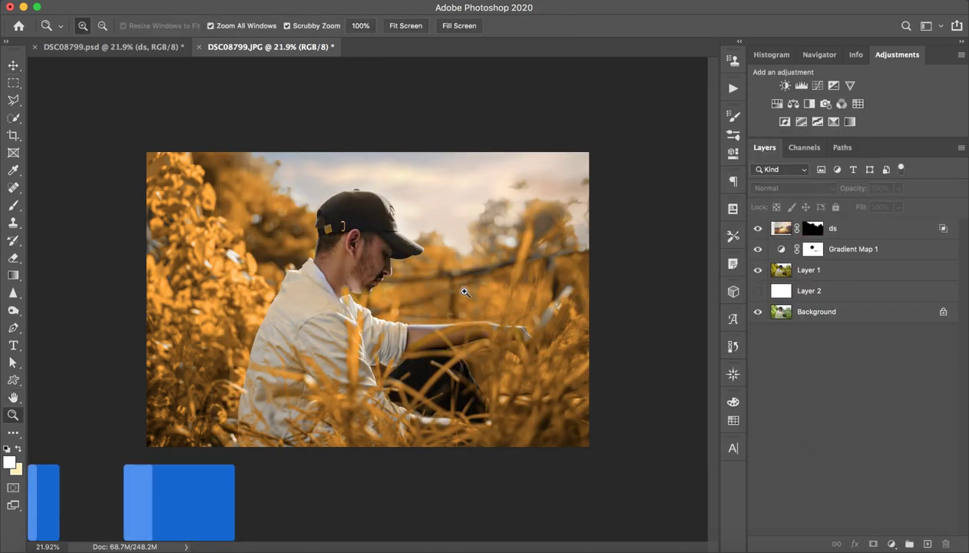
pyautogui.moveTo(465, 292); pyautogui.dragTo(407, 294)
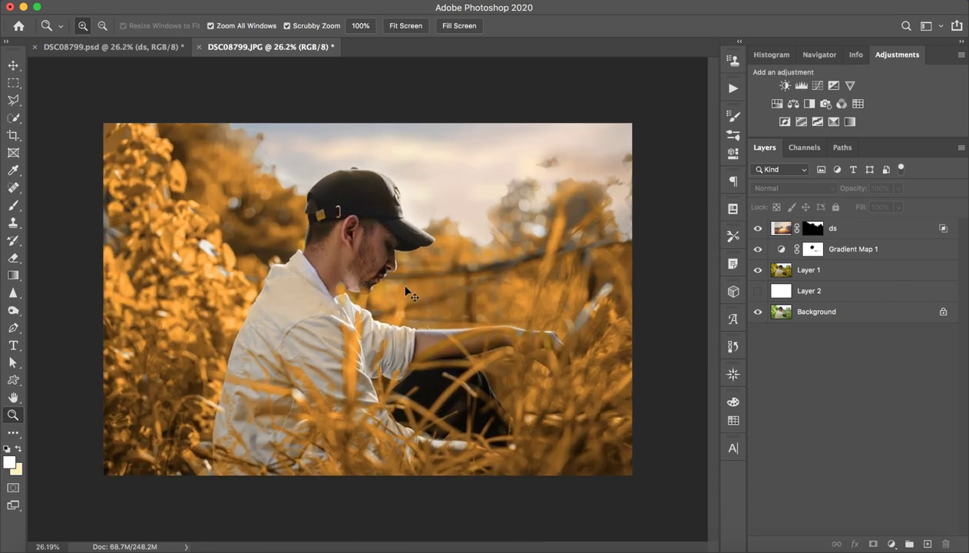
pyautogui.press('v')
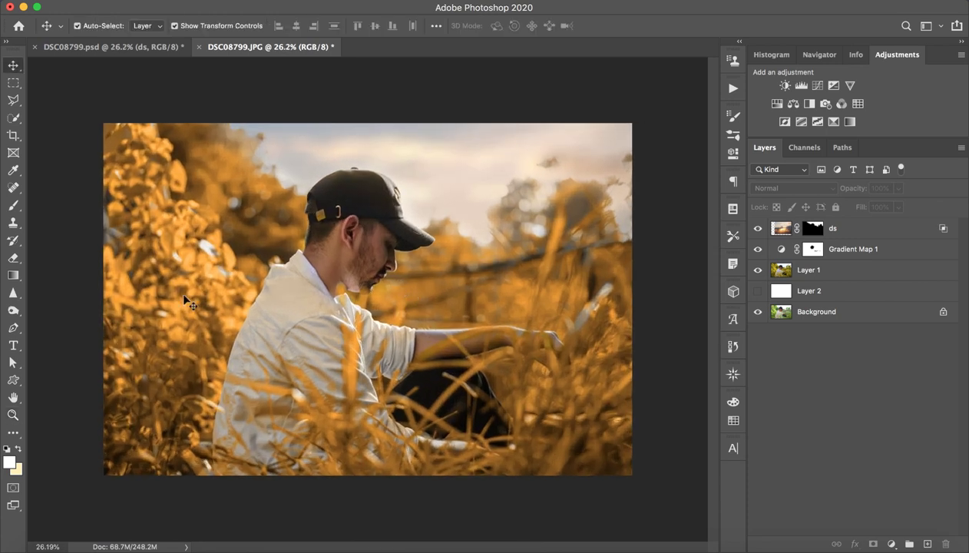
pyautogui.click(310, 265)
pyautogui.click(781, 228)
pyautogui.click(758, 229)
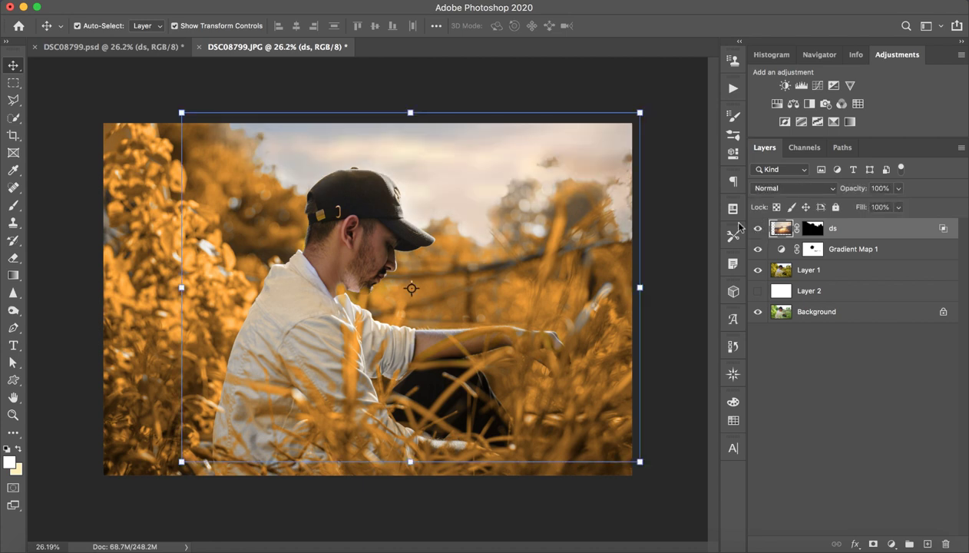
pyautogui.keyDown('shift'); pyautogui.click(814, 228); pyautogui.keyUp('shift')
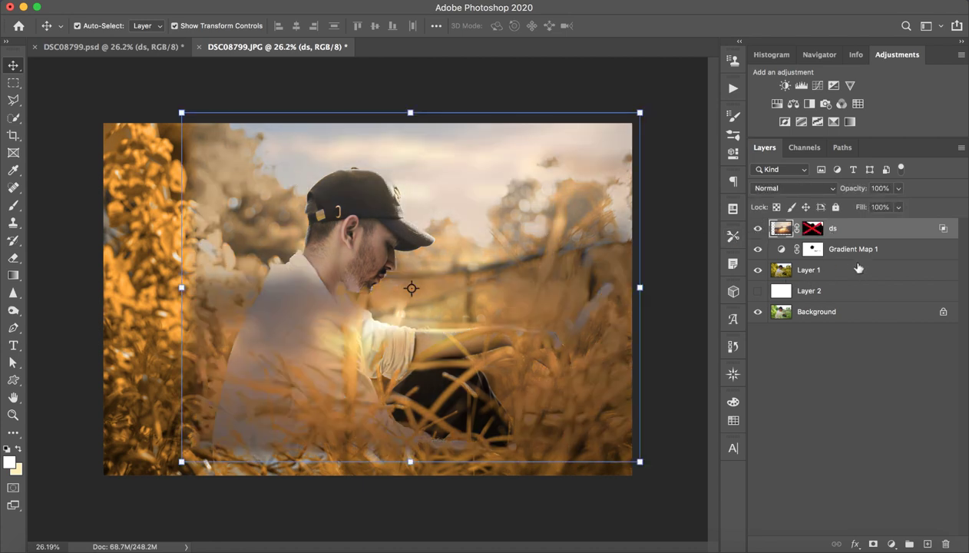
pyautogui.keyDown('shift'); pyautogui.click(805, 229); pyautogui.keyUp('shift')
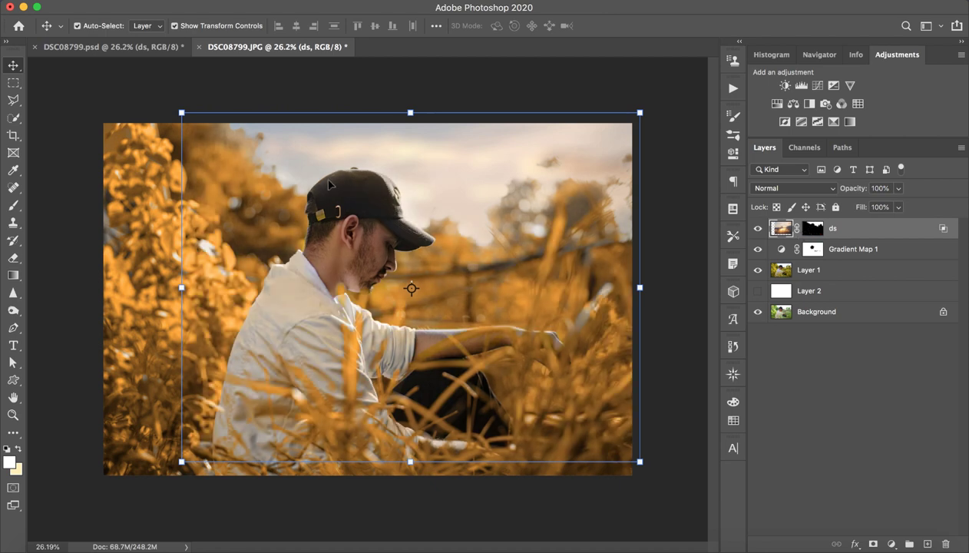
# Switch to DSC08799.psd, make the birds layer, Layer 1, visible and check its blending options without changing them.
pyautogui.click(116, 48)
pyautogui.click(758, 442)
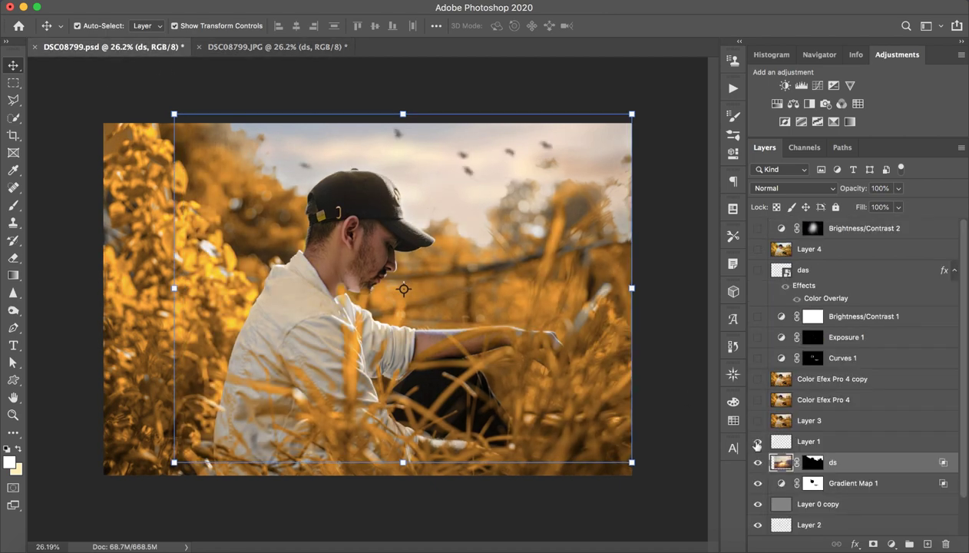
pyautogui.click(807, 442)
pyautogui.doubleClick(883, 441)
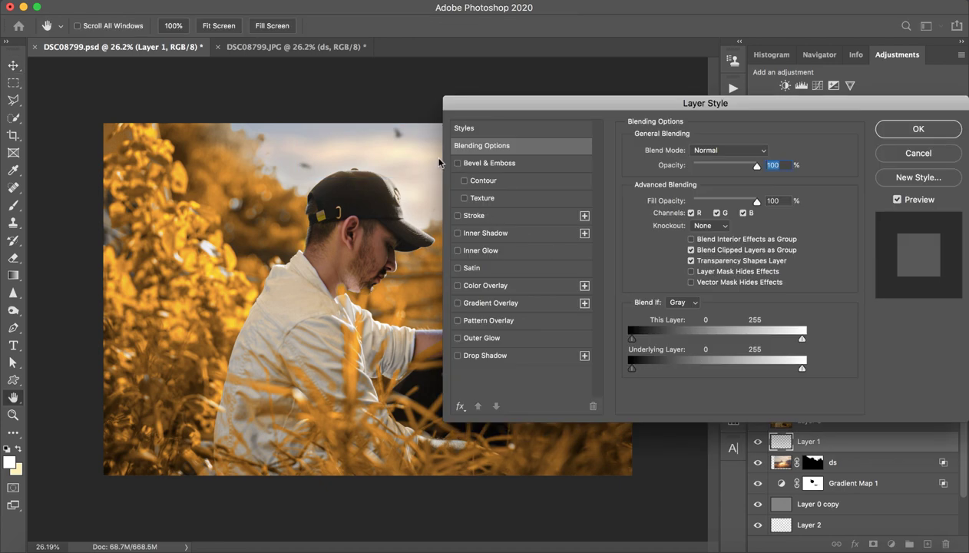
pyautogui.click(918, 153)
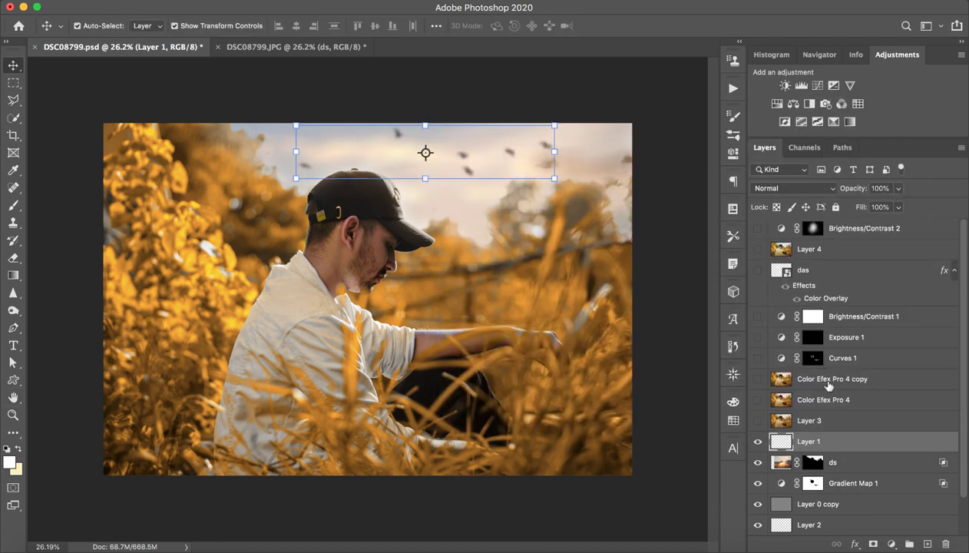
# Copy the birds layer from DSC08799.psd into DSC08799.JPG and place it in the sky above the man's cap.
pyautogui.moveTo(811, 441); pyautogui.dragTo(477, 156)
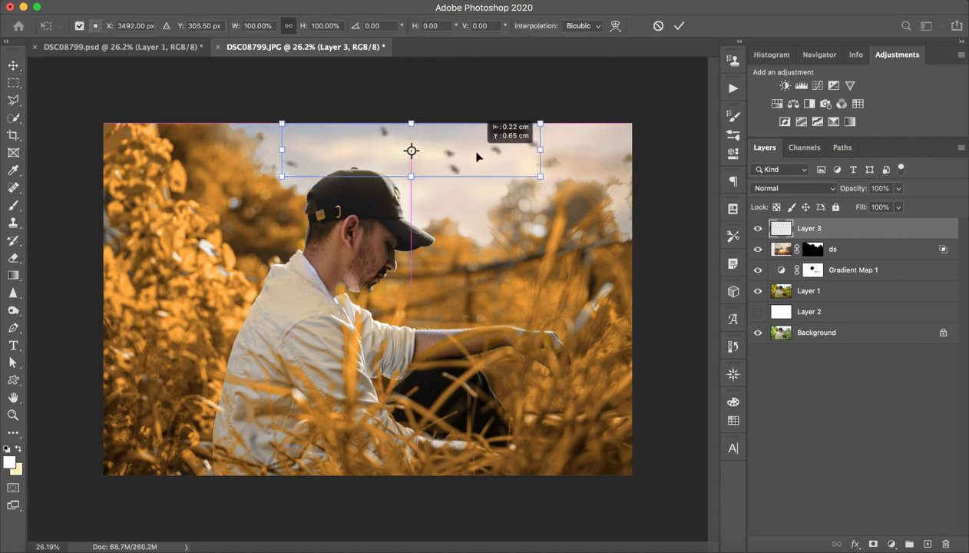
pyautogui.click(678, 25)
pyautogui.click(825, 401)
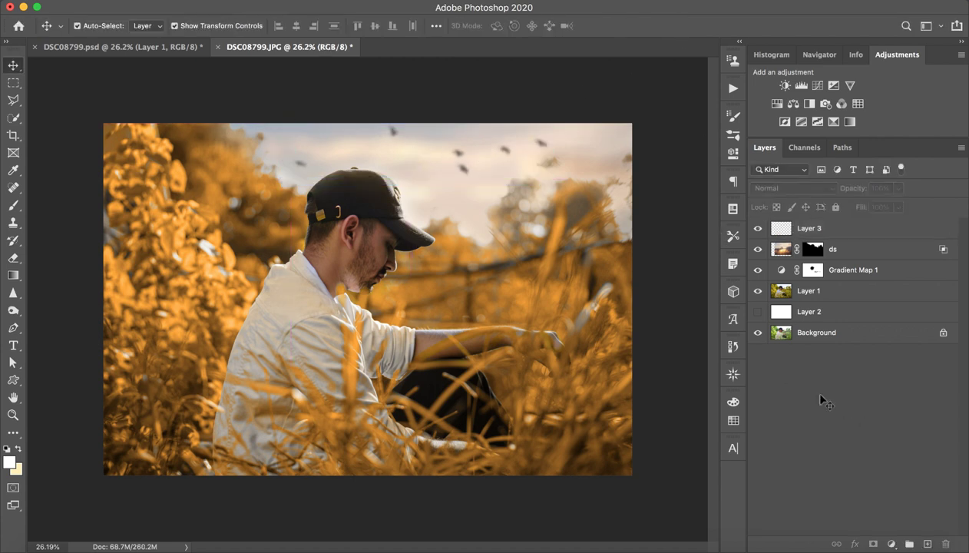
# Return to DSC08799.psd and compare the image with and without the merged Layer 3.
pyautogui.click(192, 47)
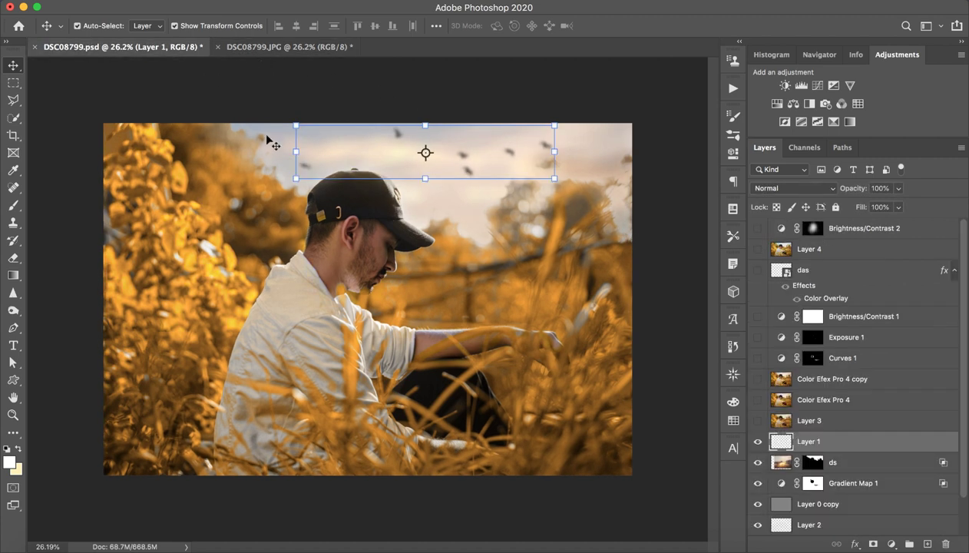
pyautogui.click(811, 421)
pyautogui.click(758, 421)
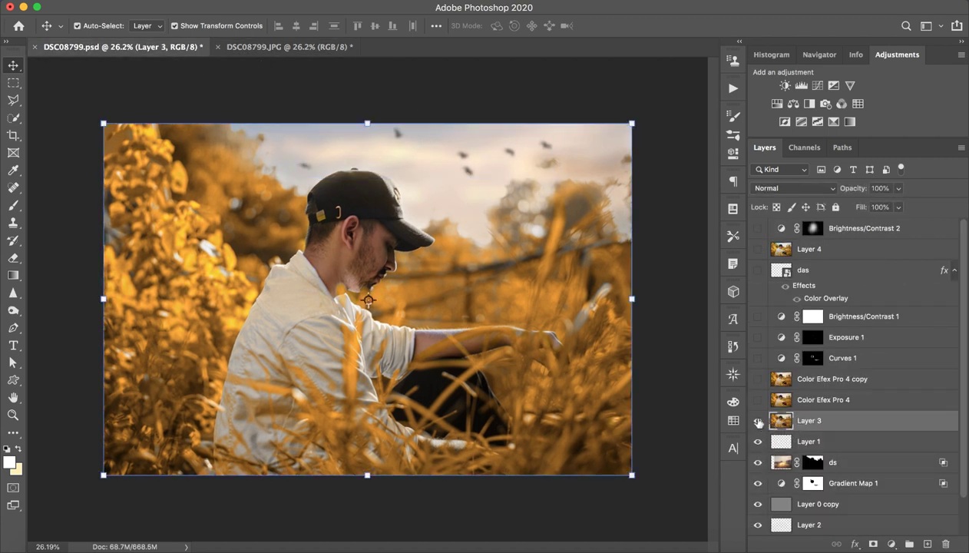
pyautogui.click(758, 421)
pyautogui.click(758, 421)
pyautogui.click(758, 420)
pyautogui.click(758, 421)
# Compare the image with and without the Color Efex Pro 4 layer in DSC08799.psd.
pyautogui.click(777, 400)
pyautogui.click(758, 400)
pyautogui.click(757, 400)
pyautogui.click(758, 400)
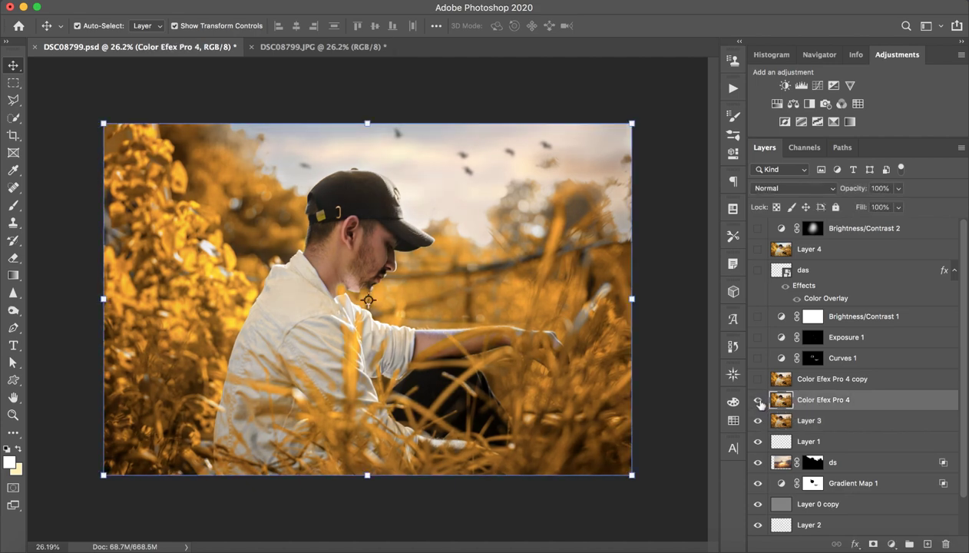
pyautogui.click(758, 400)
pyautogui.click(758, 400)
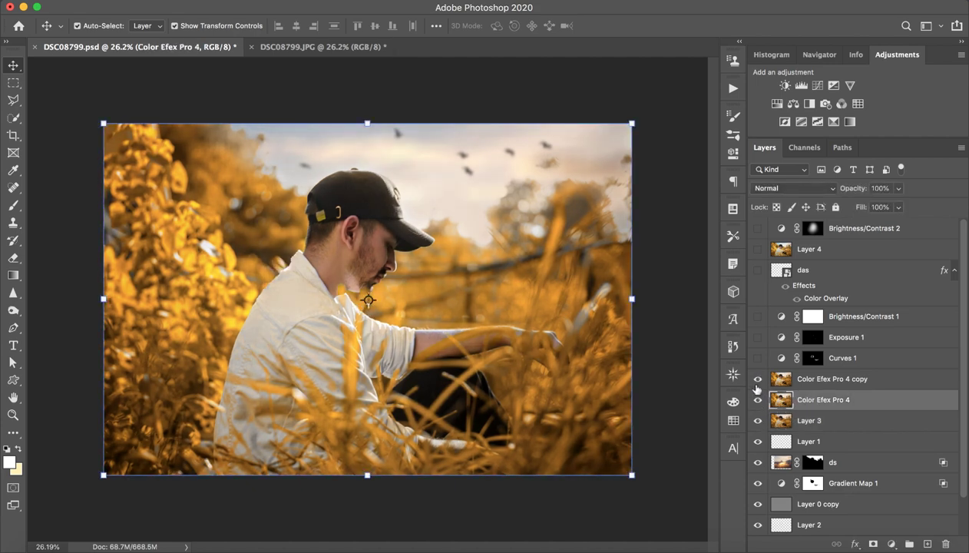
# Examine the effect of the Color Efex Pro 4 copy layer by toggling it and the Color Efex Pro 4 layer beneath it.
pyautogui.click(757, 380)
pyautogui.click(756, 384)
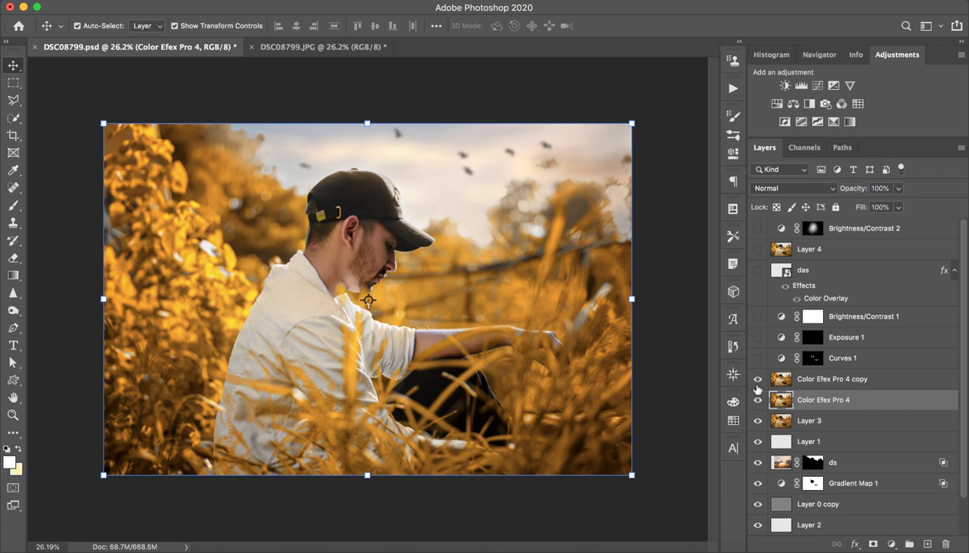
pyautogui.click(756, 384)
pyautogui.click(756, 384)
pyautogui.click(757, 384)
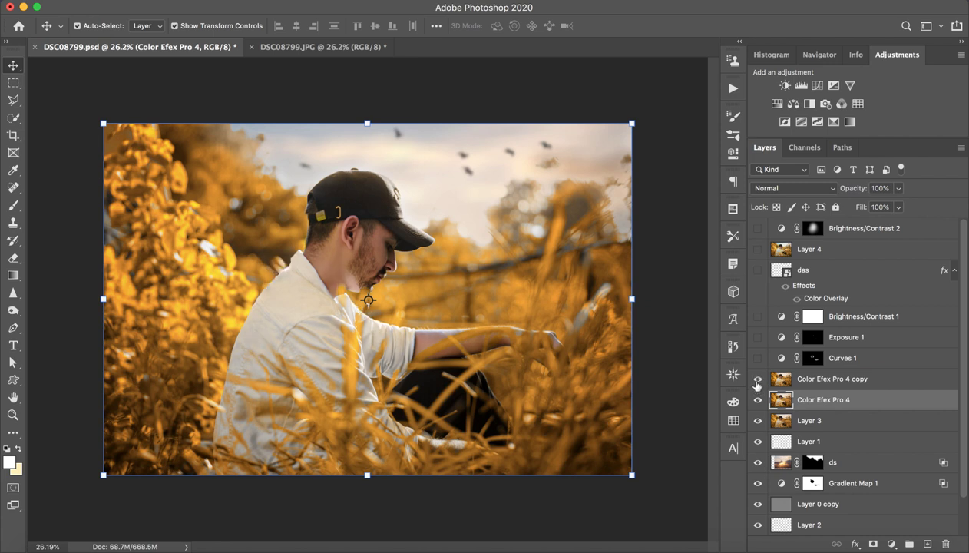
pyautogui.click(756, 382)
pyautogui.click(756, 382)
pyautogui.click(757, 384)
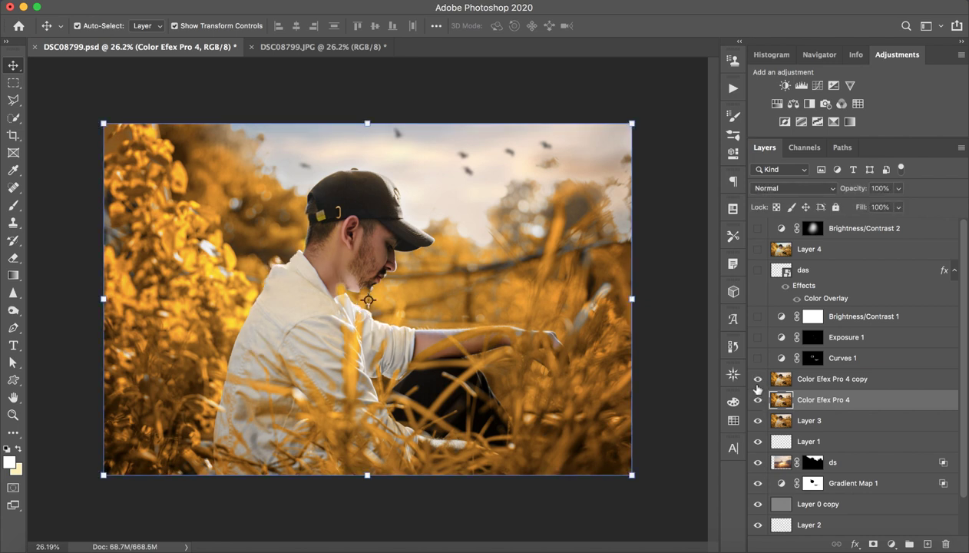
pyautogui.click(757, 396)
pyautogui.click(757, 396)
pyautogui.click(757, 396)
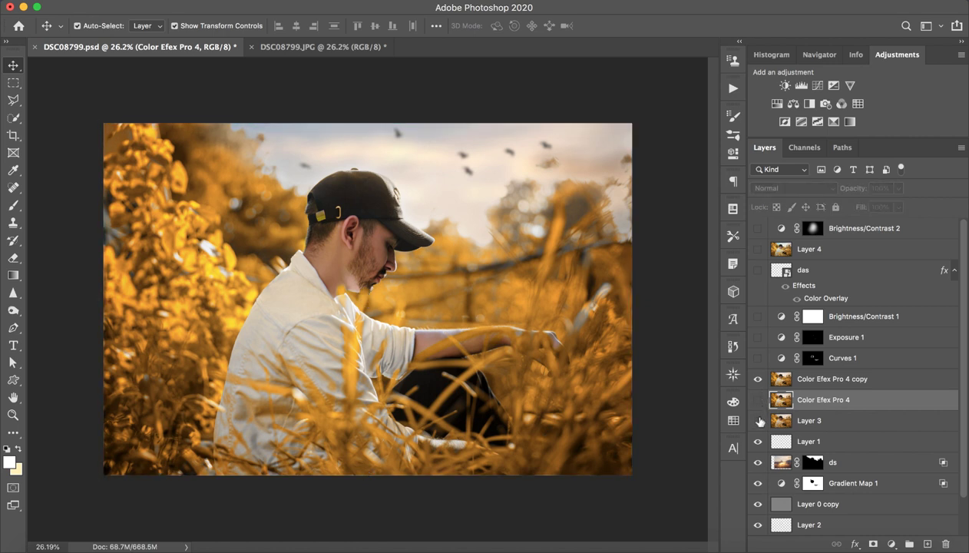
# In DSC08799.JPG, clip the birds layer, Layer 3, to the ds sky layer.
pyautogui.click(328, 46)
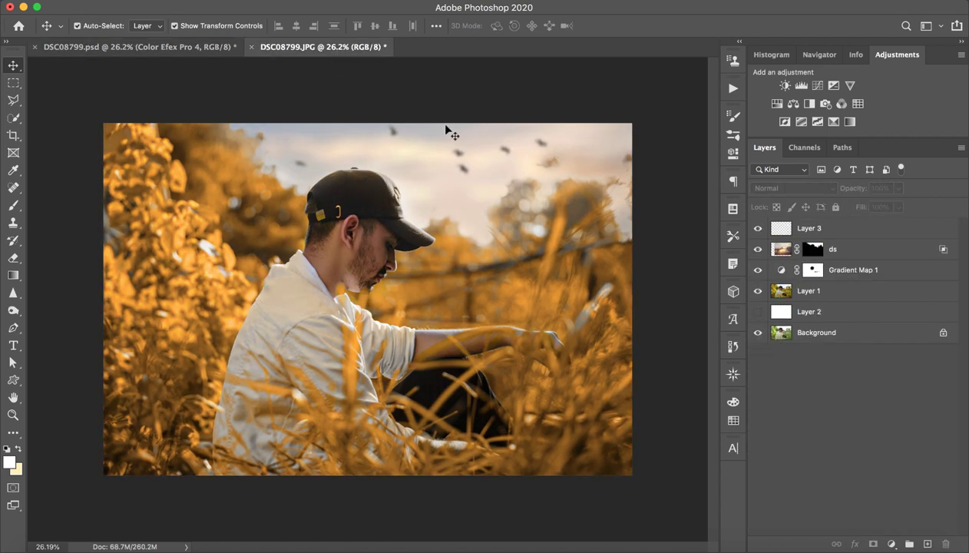
pyautogui.click(858, 231)
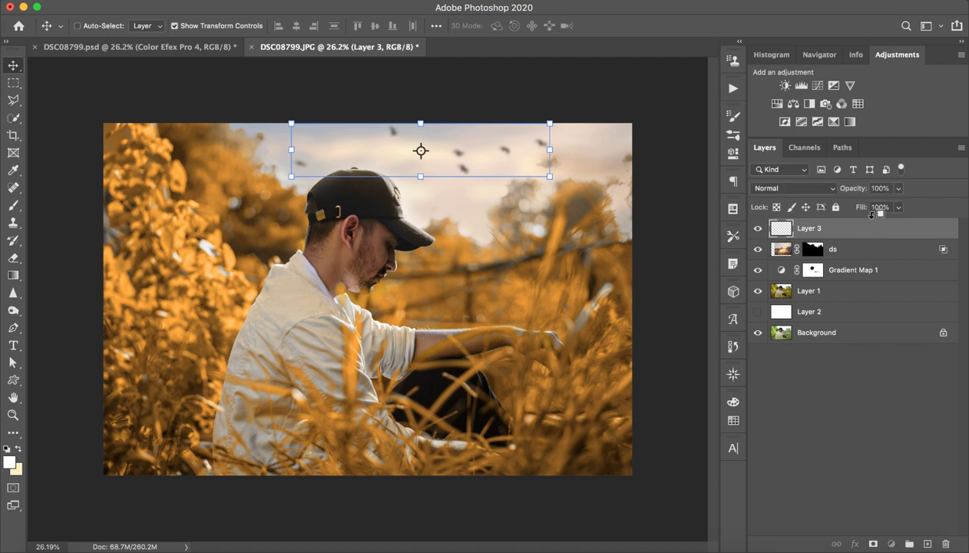
pyautogui.press('super+alt+g')
pyautogui.hotkey('alt', '[')
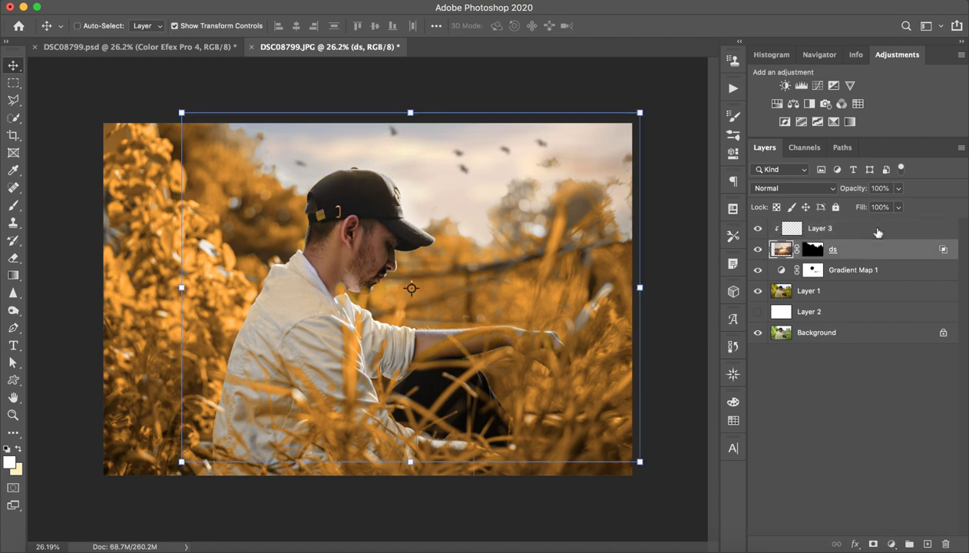
# Stamp all visible layers into a new layer at the top of the layer stack.
pyautogui.press('super+shift+alt+e')
pyautogui.press('super+z')
pyautogui.press('super+shift+alt+e')
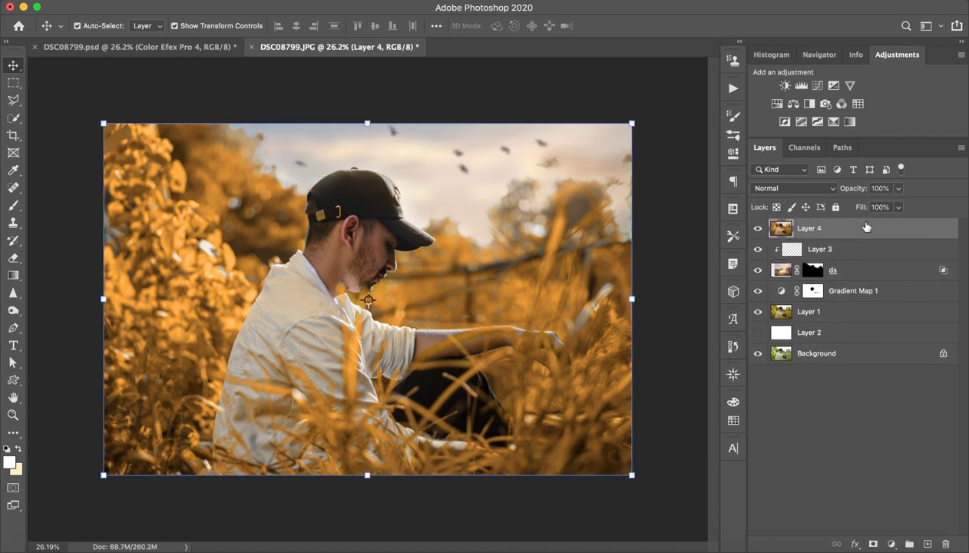
# Compare the image with and without the stamped Layer 4, leaving the layer visible for filtering.
pyautogui.click(759, 228)
pyautogui.click(759, 229)
pyautogui.click(759, 228)
pyautogui.click(765, 231)
pyautogui.click(765, 230)
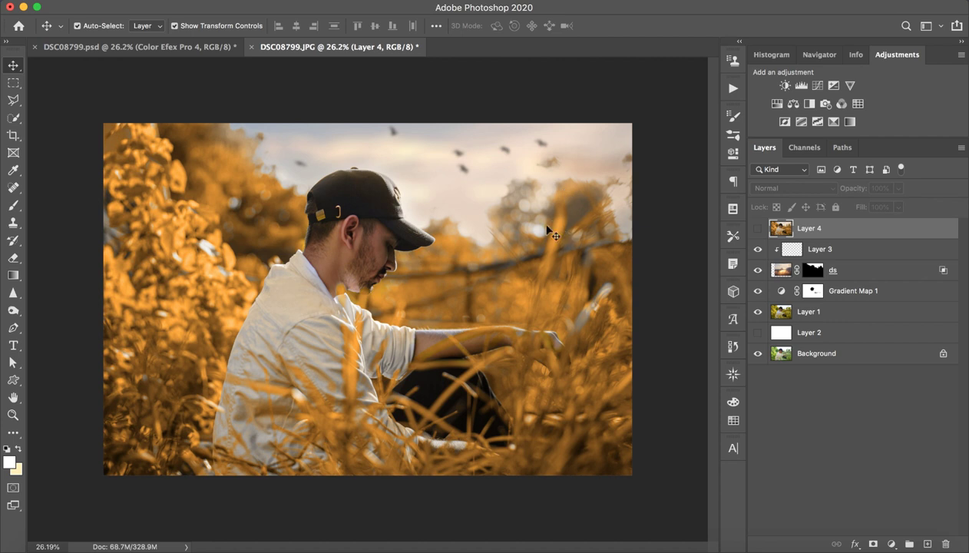
pyautogui.click(352, 1)
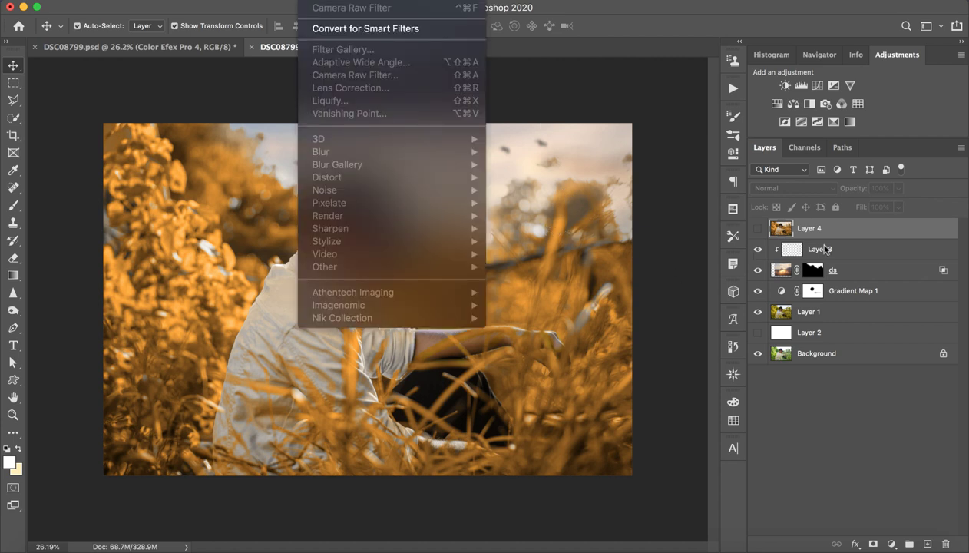
pyautogui.press('Escape')
pyautogui.click(758, 228)
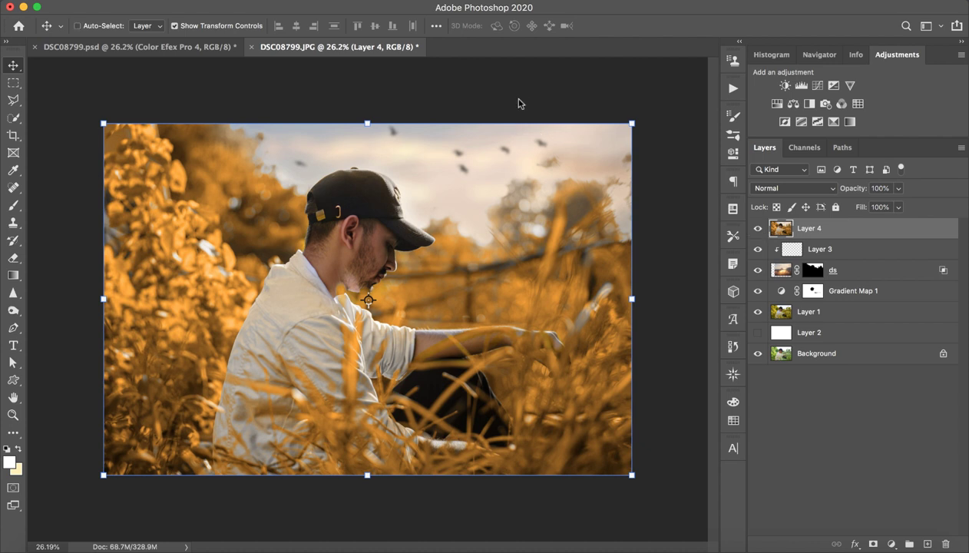
# Open Layer 4 in the Camera Raw Filter, look through its presets and close the filter.
pyautogui.press('super+shift+a')
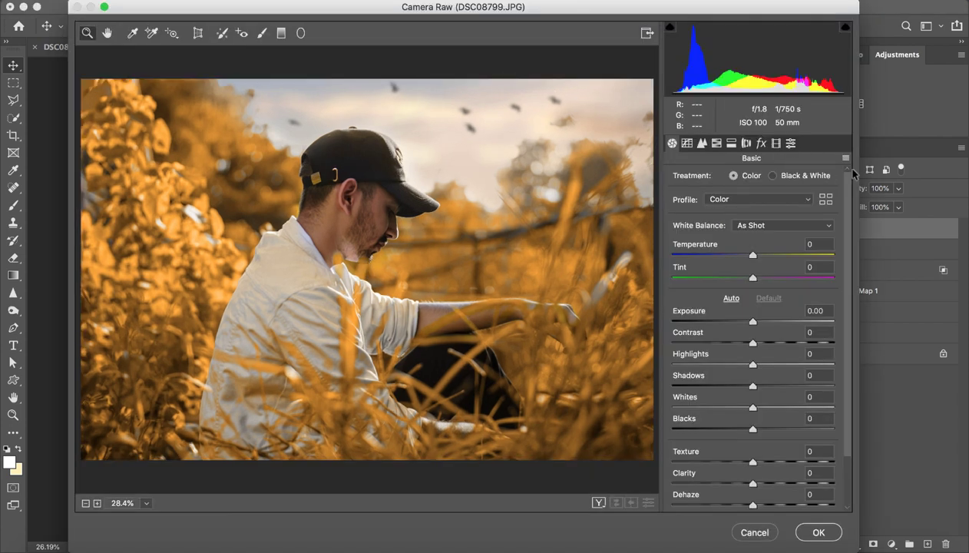
pyautogui.click(791, 143)
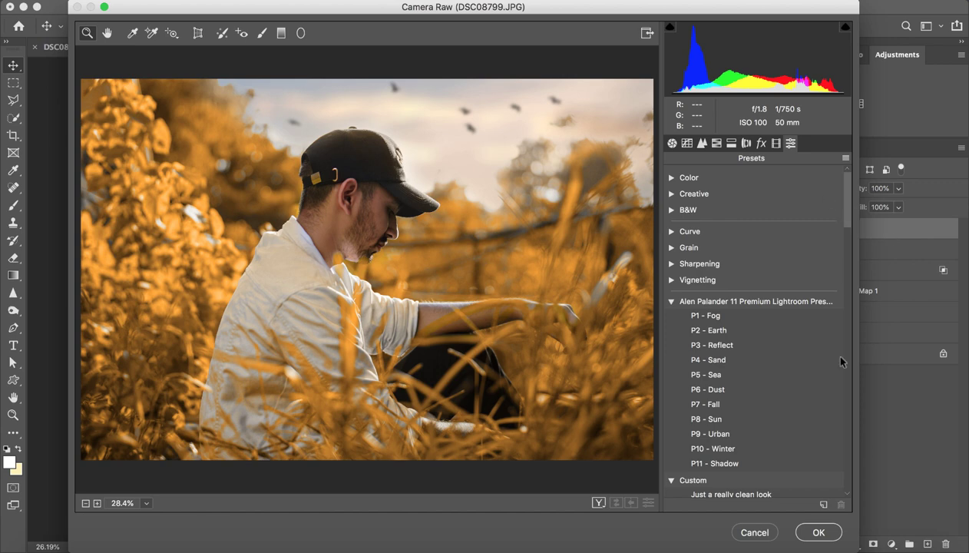
pyautogui.click(803, 448)
pyautogui.press('Return')
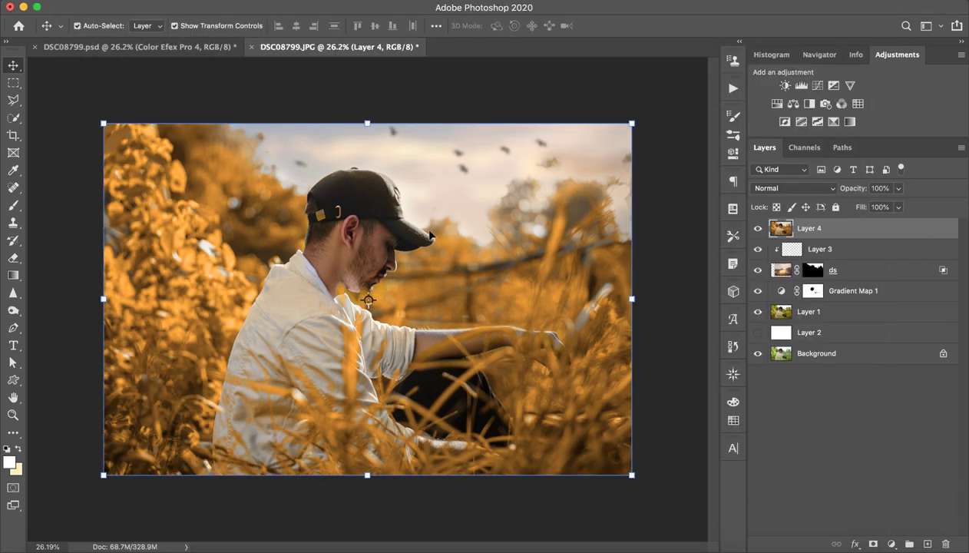
# Open Layer 4 in the Nik Collection's Color Efex Pro 4 and move the before/after split line over the foliage behind the man.
pyautogui.click(316, 0)
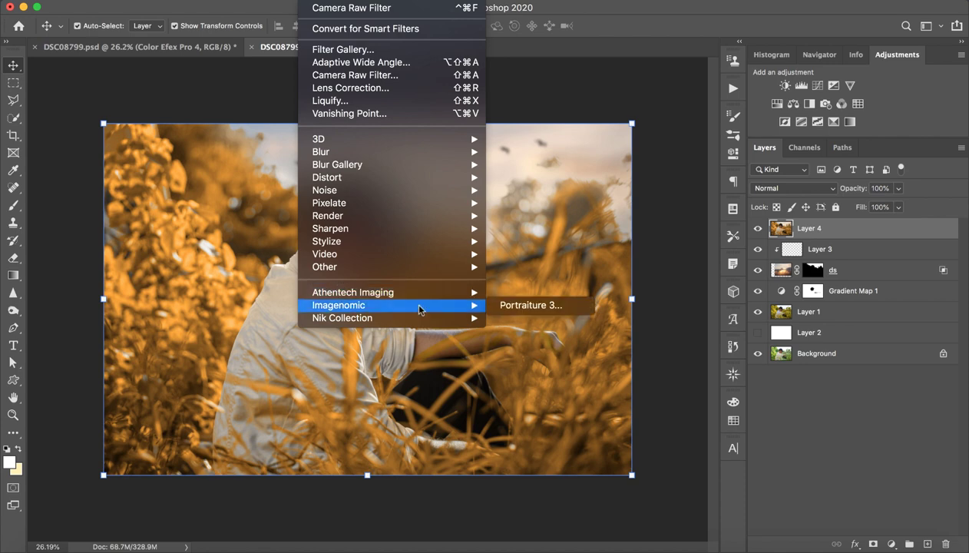
pyautogui.moveTo(422, 318)
pyautogui.click(535, 331)
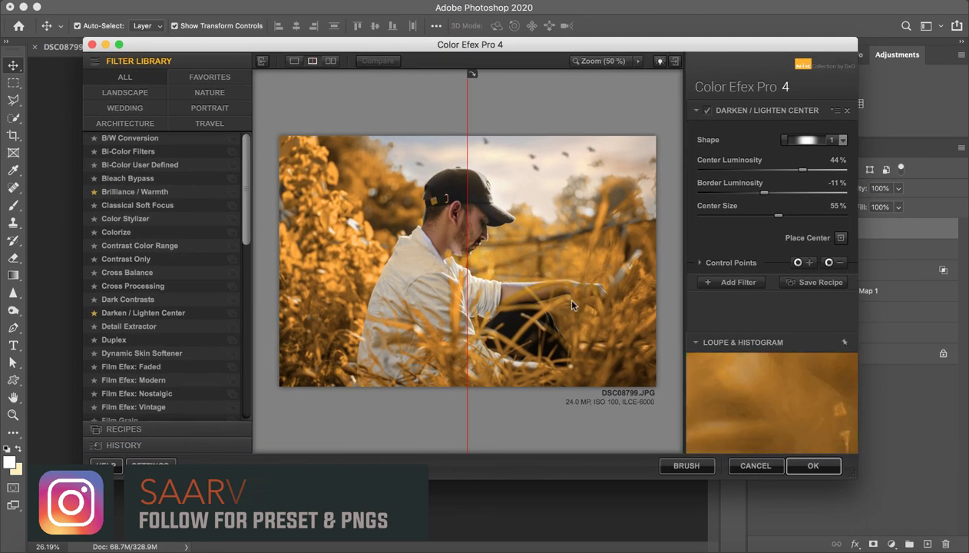
pyautogui.moveTo(466, 272); pyautogui.dragTo(327, 278)
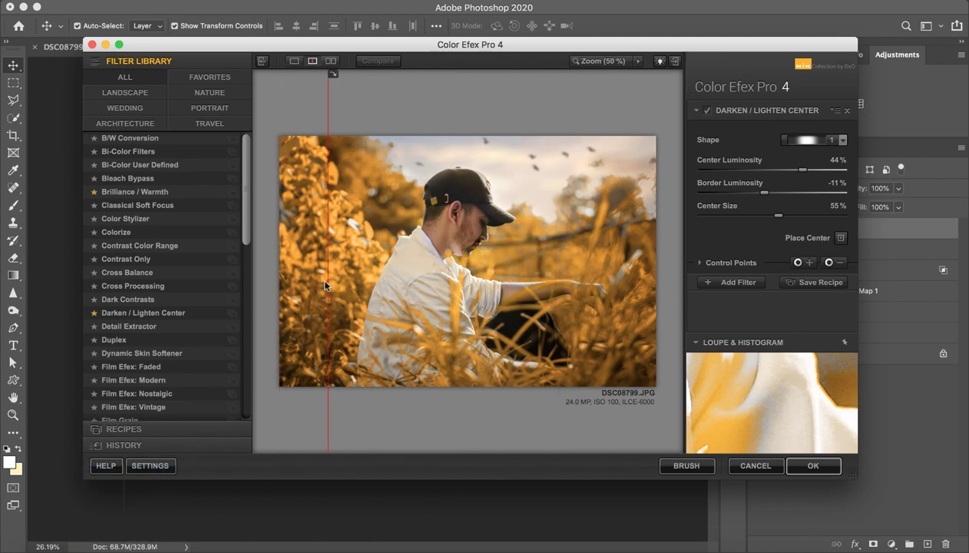
# Apply the Brilliance / Warmth filter with Warmth at -38% and Perceptual Saturation at 7%.
pyautogui.click(146, 194)
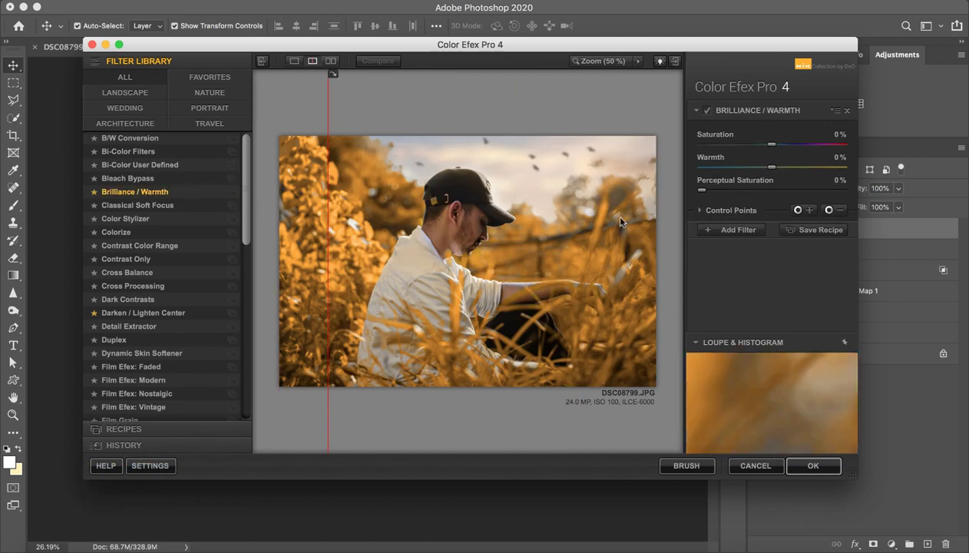
pyautogui.moveTo(771, 172); pyautogui.dragTo(804, 172)
pyautogui.press('super+z')
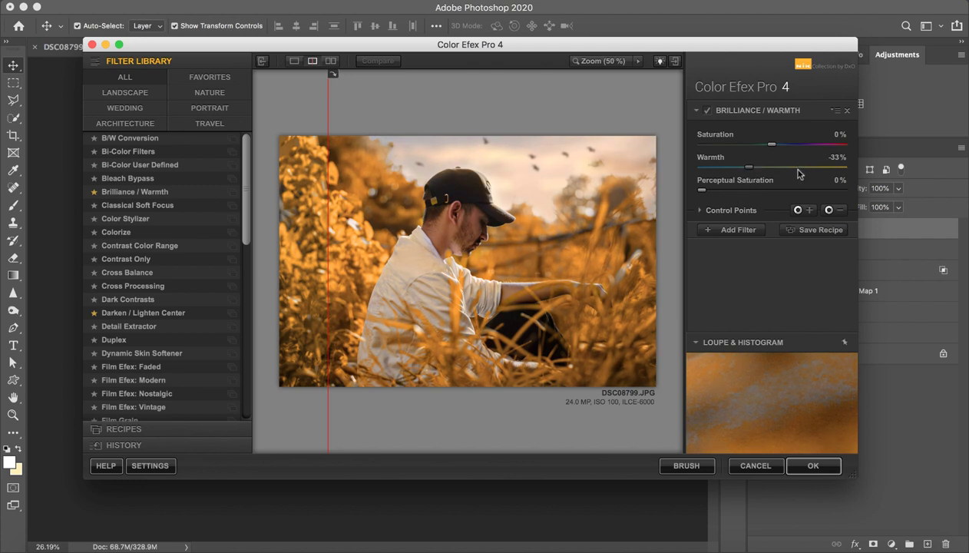
pyautogui.press('XF86MonBrightnessUp')
pyautogui.press('XF86MonBrightnessUp')
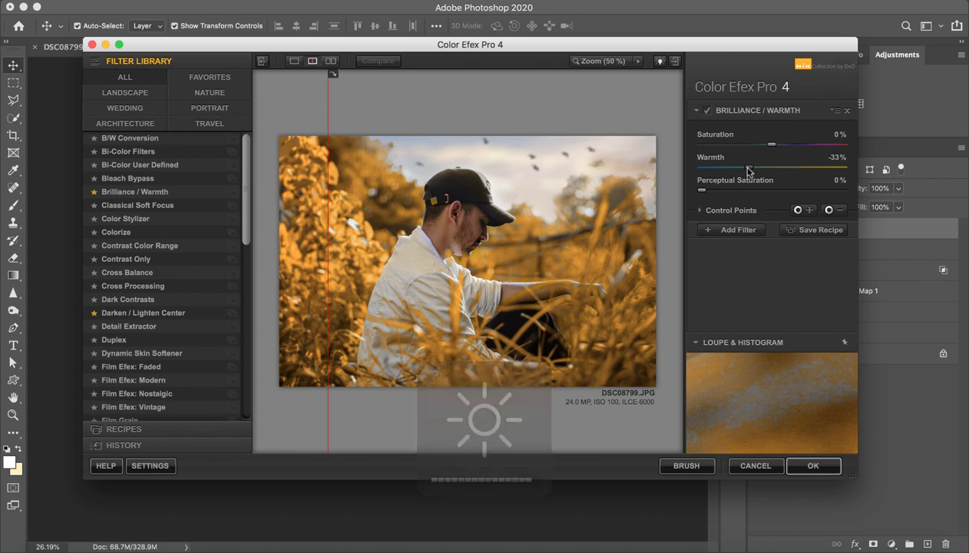
pyautogui.moveTo(740, 170)
pyautogui.mouseDown()
pyautogui.moveTo(729, 170)
pyautogui.moveTo(745, 171)
pyautogui.mouseUp()
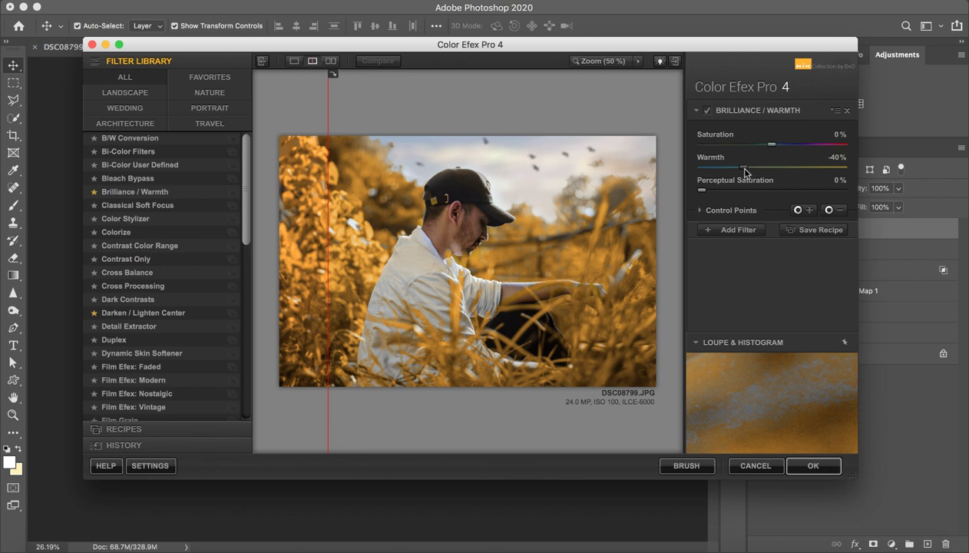
pyautogui.moveTo(742, 170); pyautogui.dragTo(744, 172)
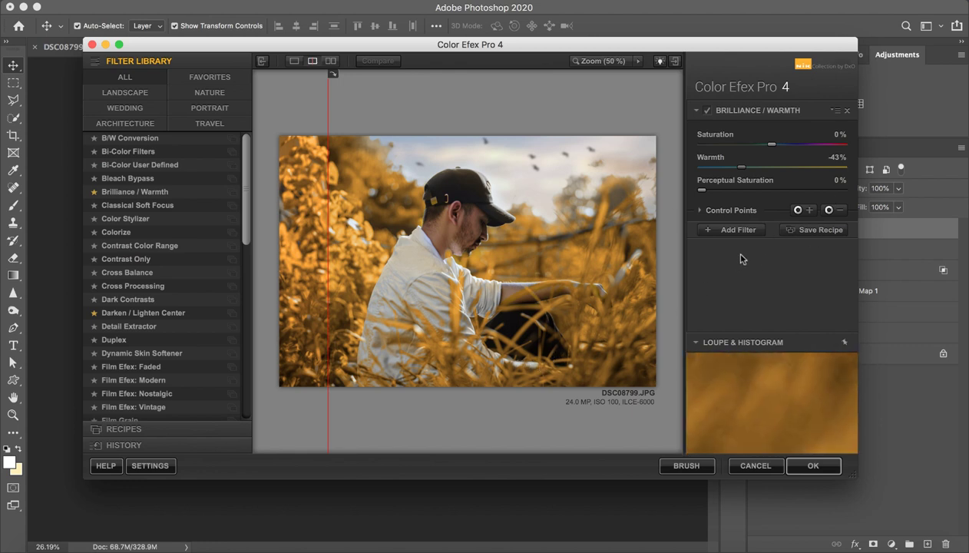
pyautogui.moveTo(745, 170); pyautogui.dragTo(710, 194)
# Add a Darken / Lighten Center filter to the stack and check it by shifting the before/after split line.
pyautogui.click(729, 232)
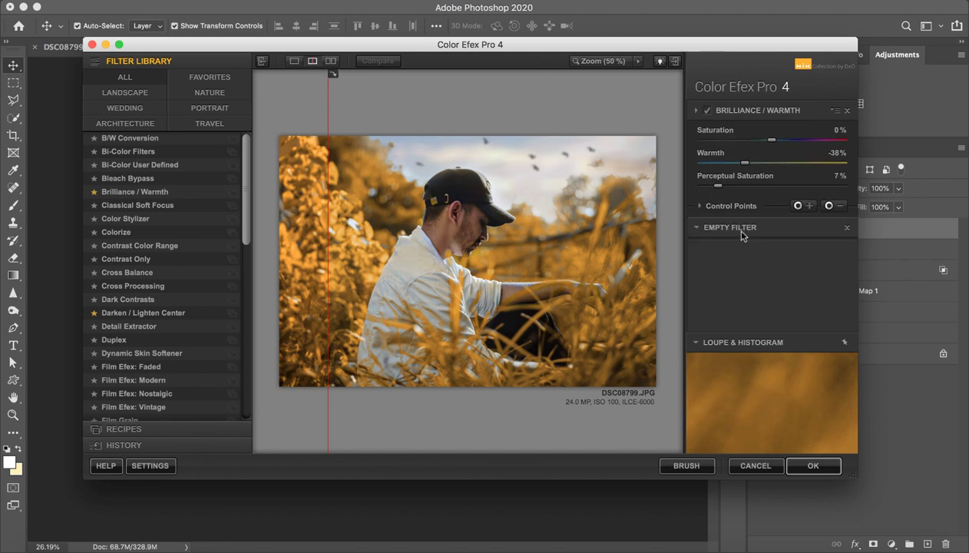
pyautogui.click(127, 312)
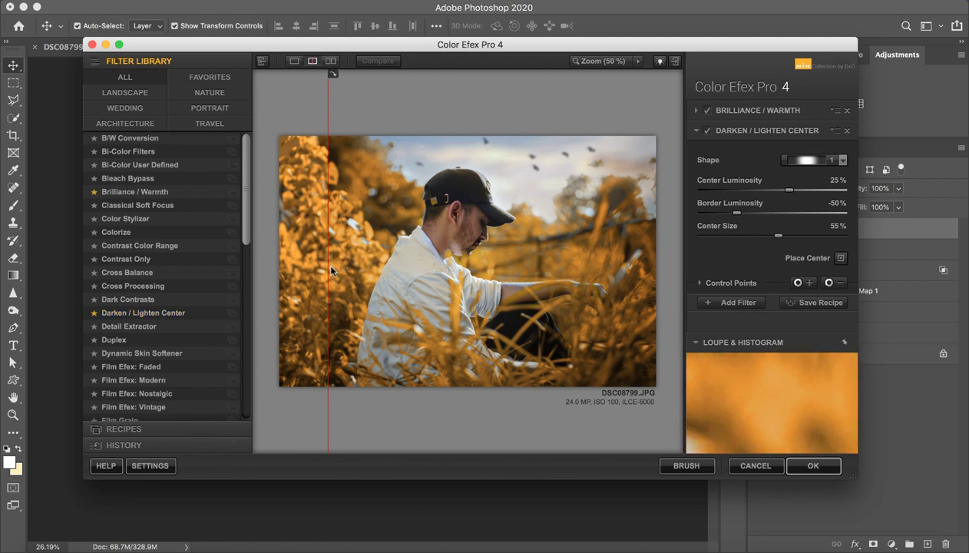
pyautogui.moveTo(327, 265); pyautogui.dragTo(345, 280)
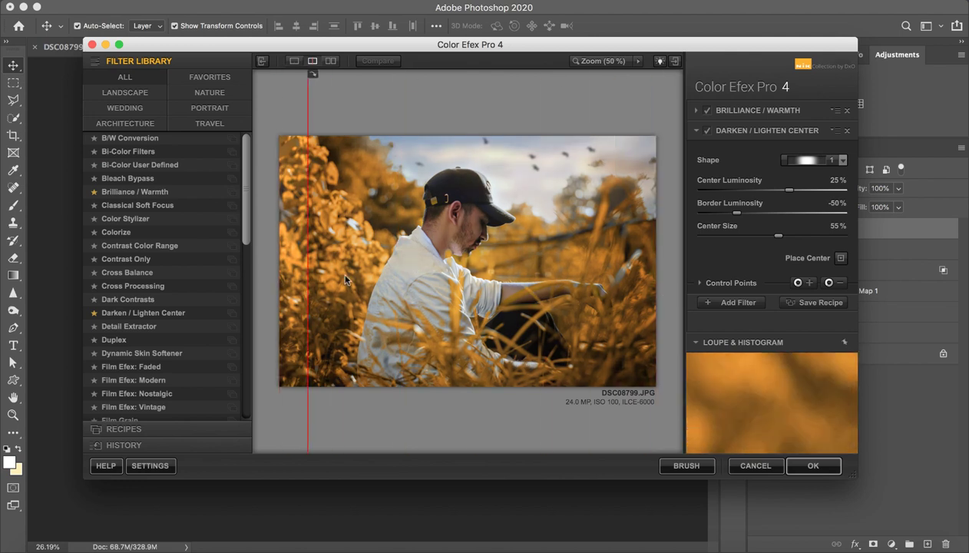
# Set the Brilliance / Warmth filter's Warmth to -24%.
pyautogui.click(750, 112)
pyautogui.moveTo(746, 171)
pyautogui.mouseDown()
pyautogui.moveTo(735, 170)
pyautogui.moveTo(754, 171)
pyautogui.mouseUp()
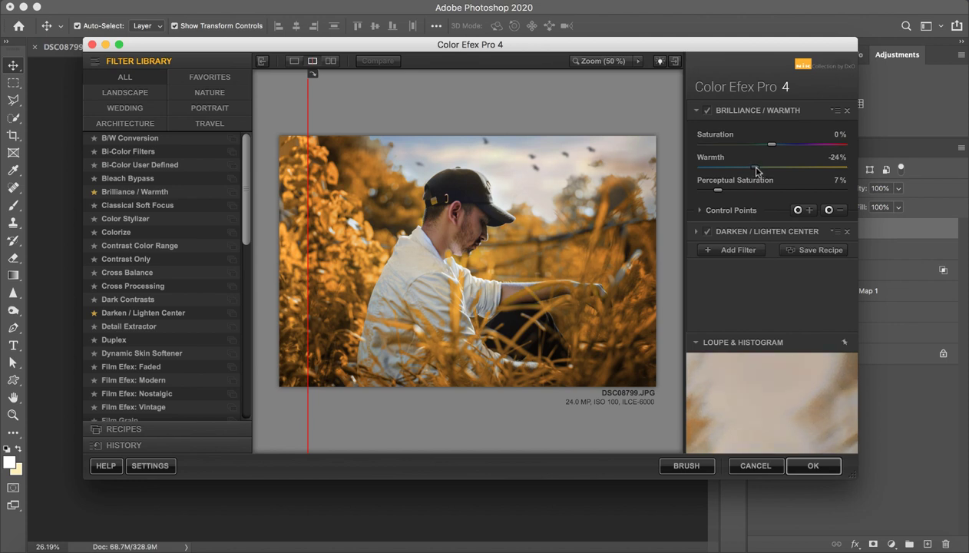
# Set the Darken / Lighten Center filter to Center Luminosity 57%, Border Luminosity -36% and Center Size 55%.
pyautogui.click(741, 232)
pyautogui.moveTo(739, 216); pyautogui.dragTo(757, 222)
pyautogui.moveTo(791, 189); pyautogui.dragTo(814, 194)
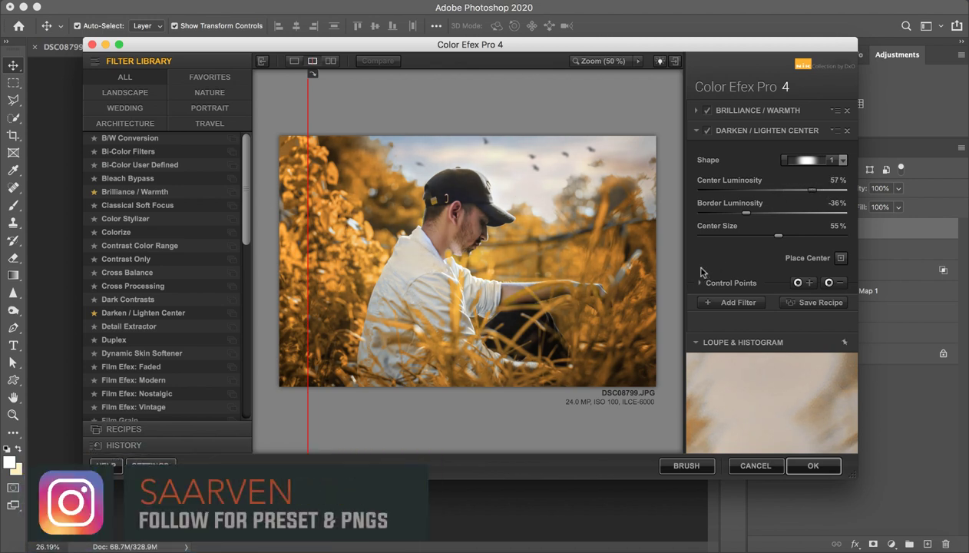
# Add a Pro Contrast filter with Correct Contrast 13% and Dynamic Contrast 15%, and apply the filter stack to the photo.
pyautogui.click(748, 301)
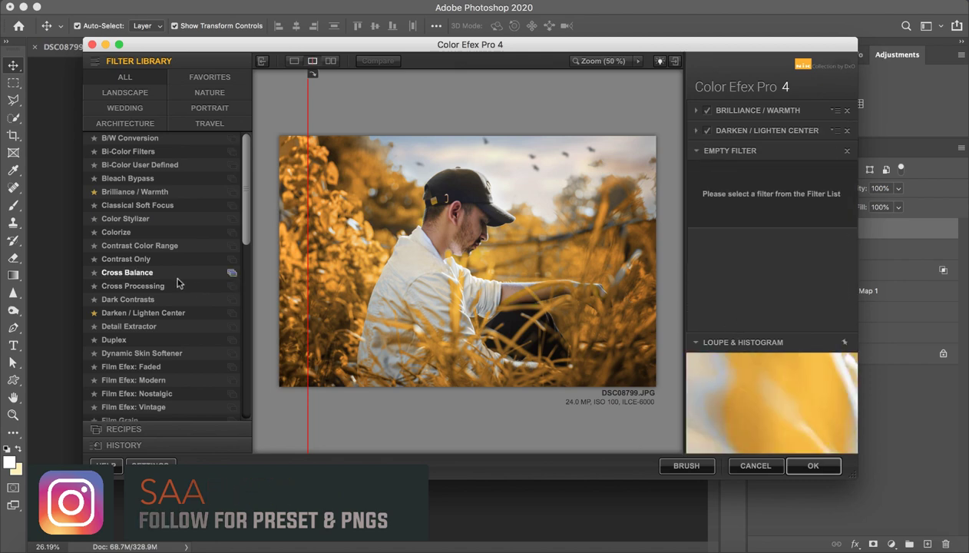
pyautogui.scroll(-10, 177, 284)
pyautogui.click(131, 280)
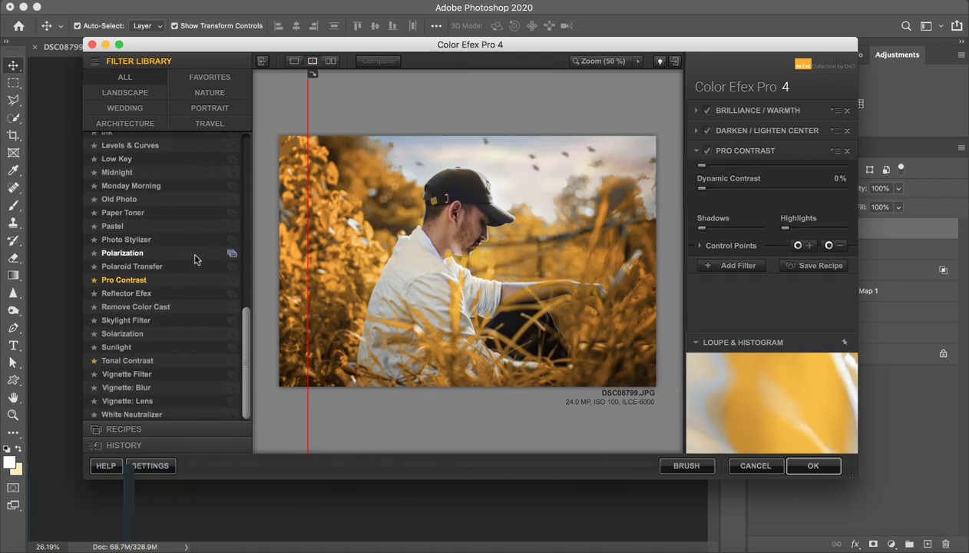
pyautogui.moveTo(730, 208); pyautogui.dragTo(725, 233)
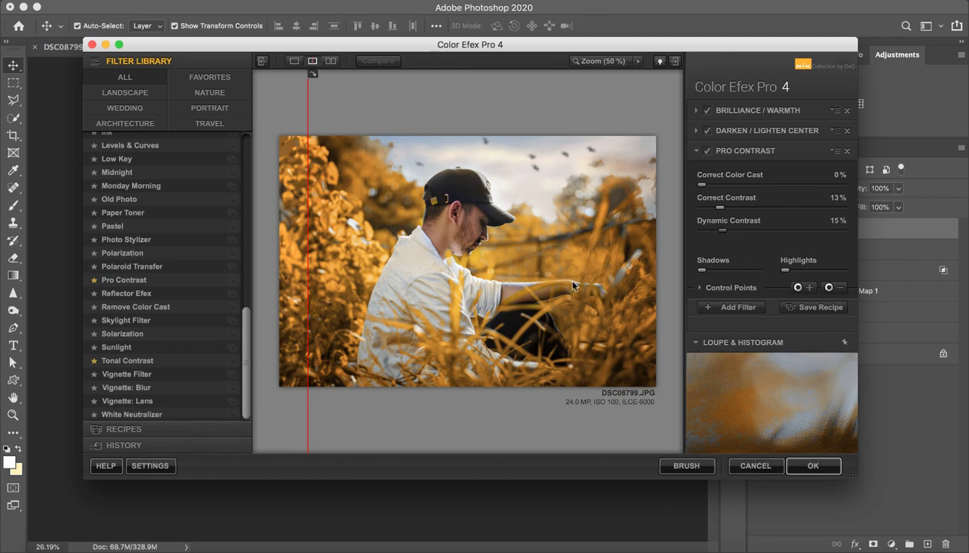
pyautogui.click(815, 463)
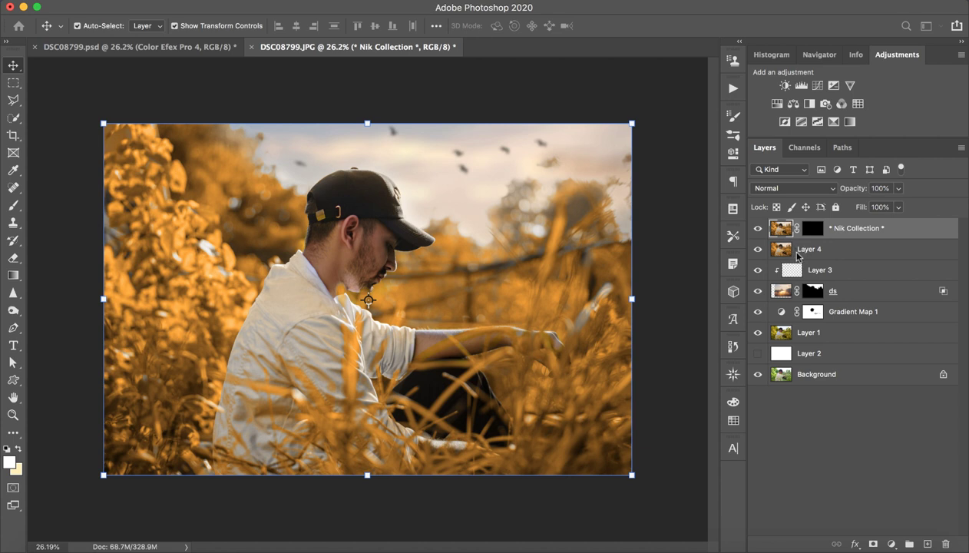
pyautogui.click(807, 463)
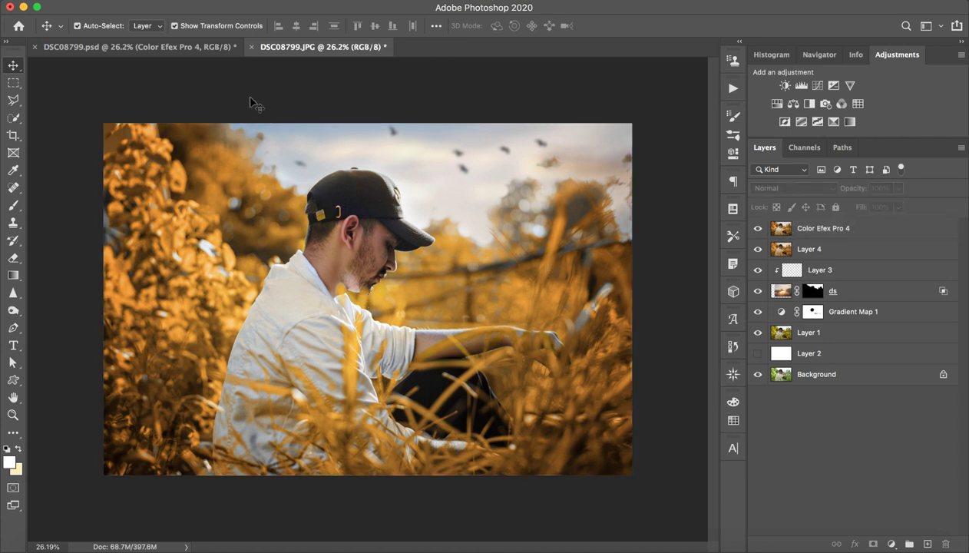
# In the reference file DSC08799.psd, reveal the layers from Color Efex Pro 4 to Brightness/Contrast 1, toggling Curves 1 to compare its effect.
pyautogui.click(183, 47)
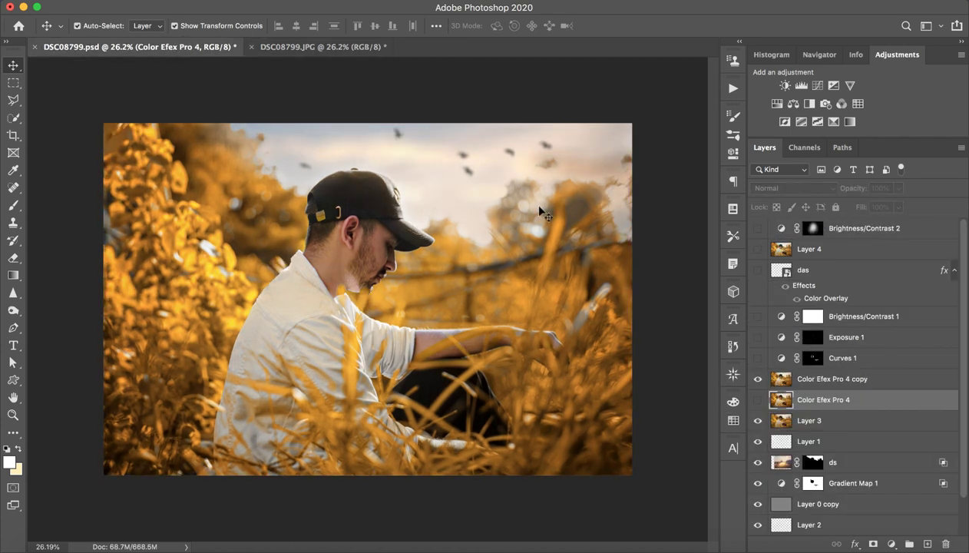
pyautogui.click(757, 399)
pyautogui.click(818, 358)
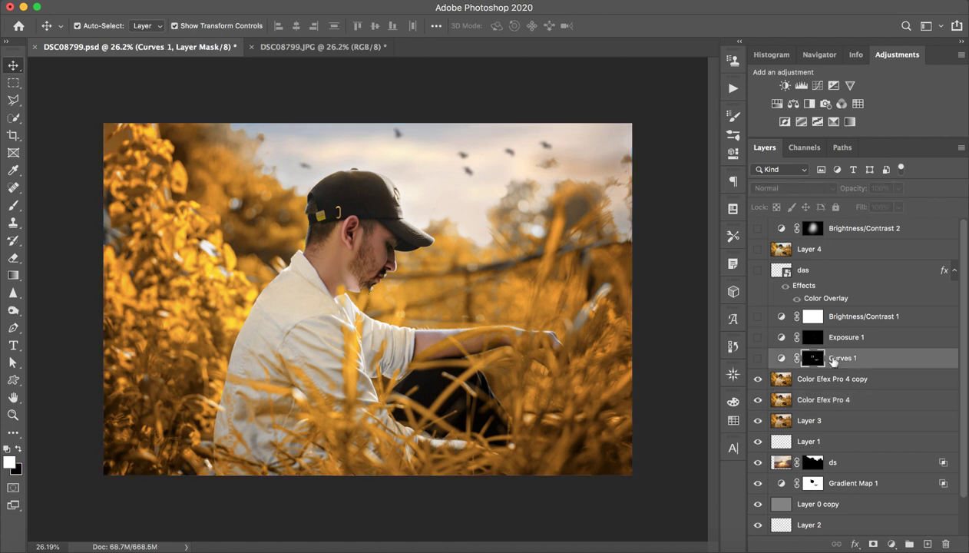
pyautogui.click(757, 359)
pyautogui.click(756, 359)
pyautogui.click(757, 360)
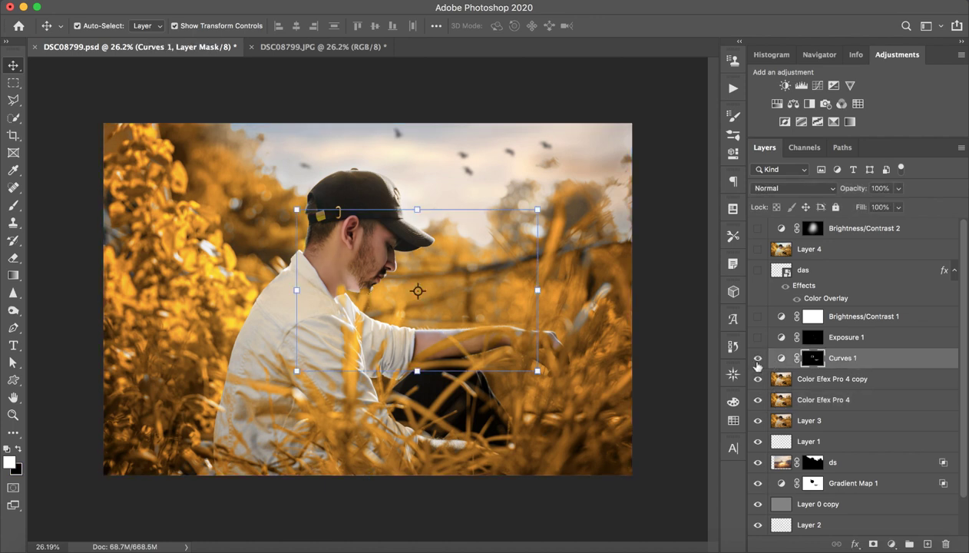
pyautogui.click(757, 359)
pyautogui.click(757, 359)
pyautogui.click(758, 316)
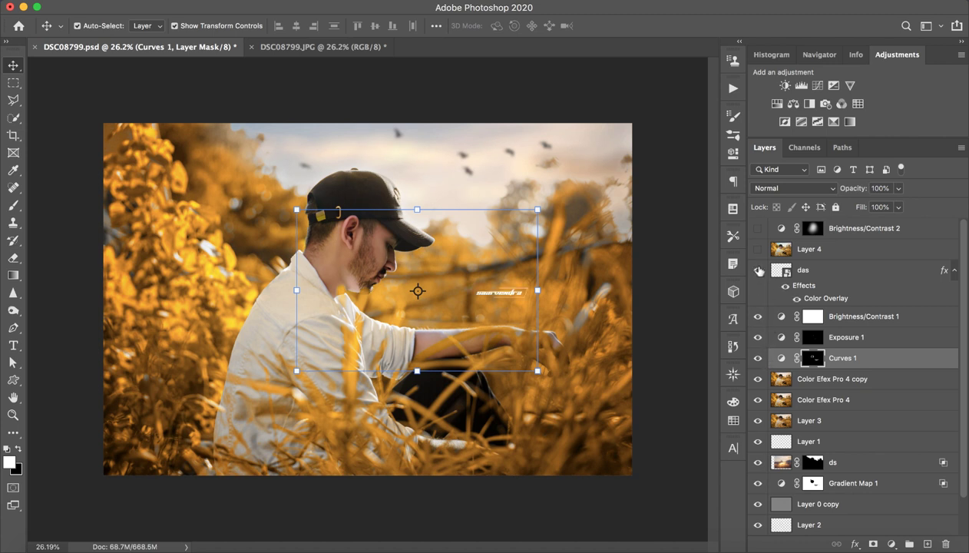
# In DSC08799.JPG, add a Curves adjustment above Color Efex Pro 4 with a midtone point at input 112, output 140.
pyautogui.click(340, 46)
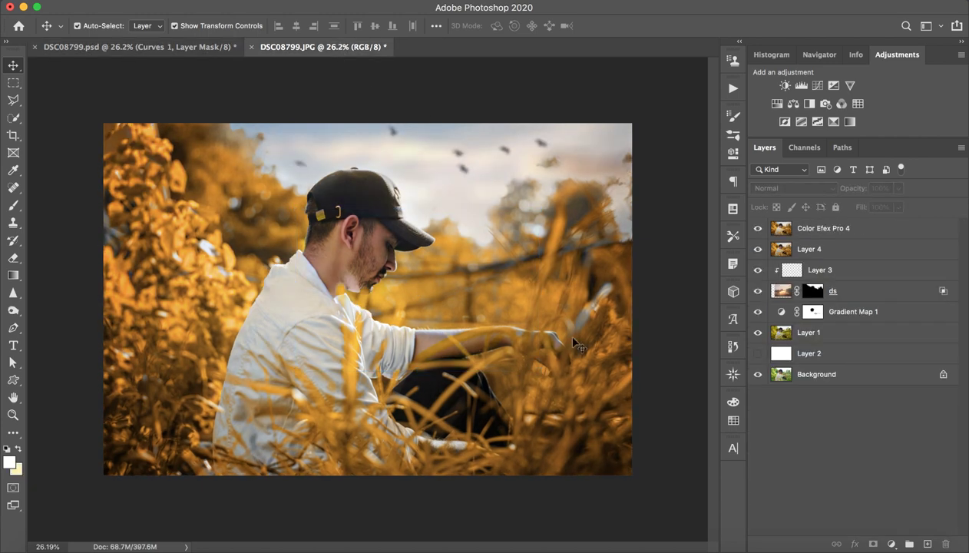
pyautogui.press('z')
pyautogui.moveTo(396, 250)
pyautogui.mouseDown()
pyautogui.moveTo(426, 252)
pyautogui.moveTo(345, 255)
pyautogui.moveTo(397, 258)
pyautogui.mouseUp()
pyautogui.press('v')
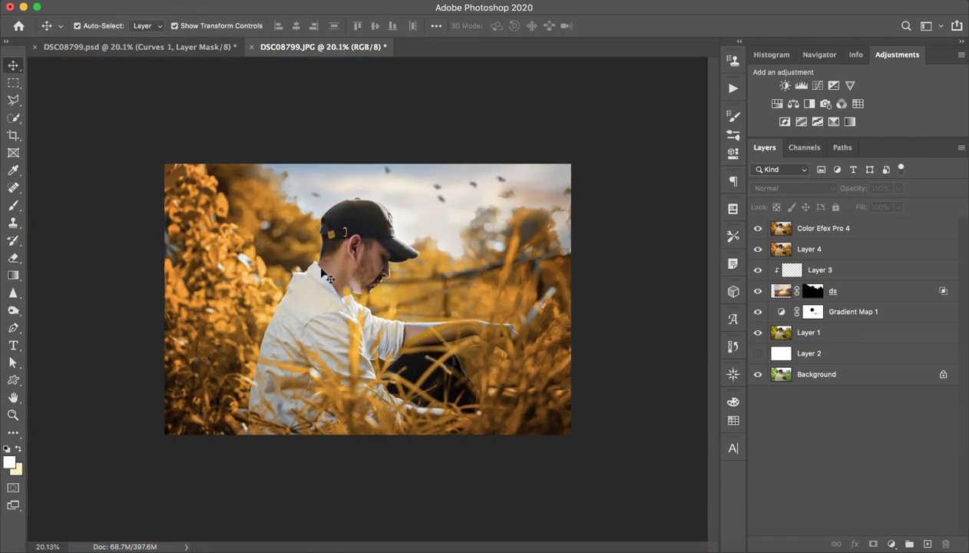
pyautogui.click(864, 233)
pyautogui.click(816, 85)
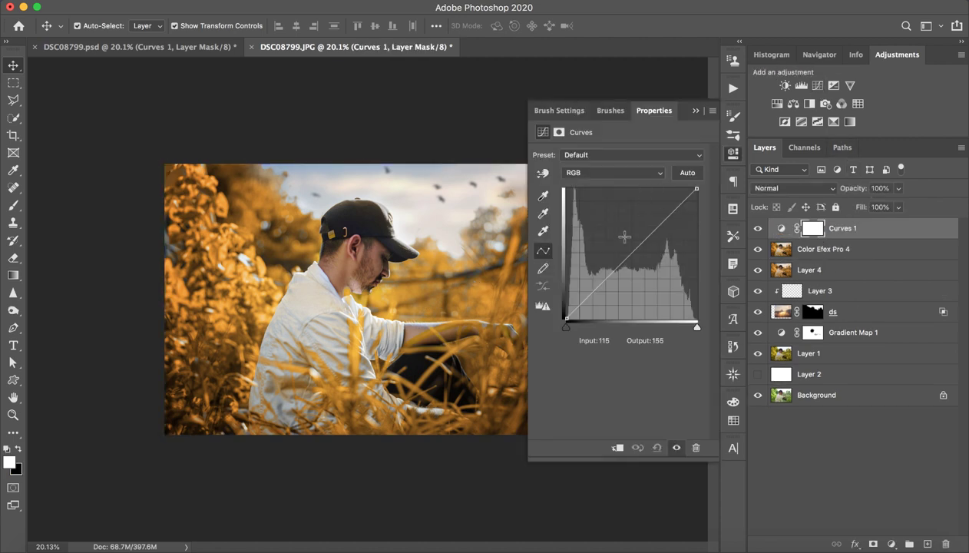
pyautogui.moveTo(623, 260); pyautogui.dragTo(624, 246)
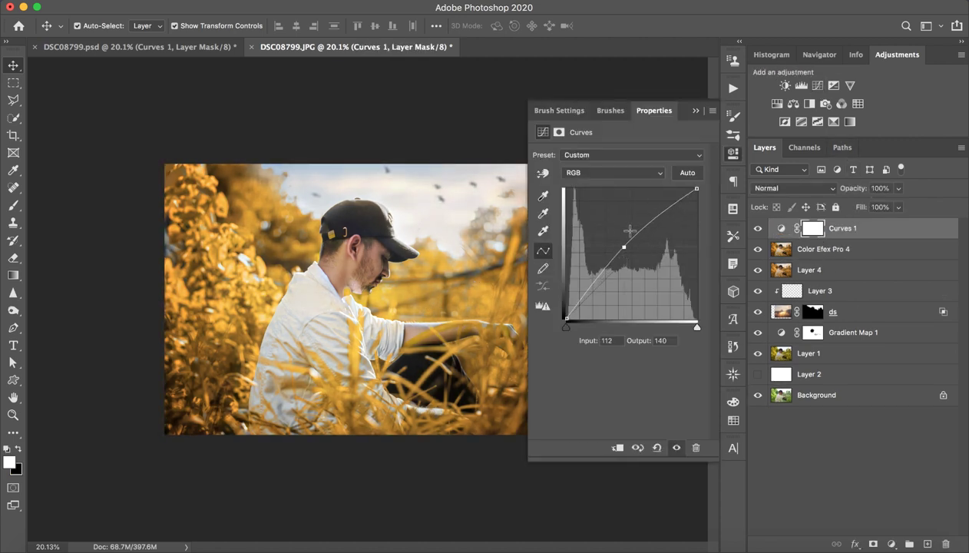
pyautogui.click(695, 110)
# Invert the Curves 1 mask to black and brush white over the man's cheek and eye area.
pyautogui.press('z')
pyautogui.moveTo(347, 259); pyautogui.dragTo(572, 294)
pyautogui.hotkey('ctrl', 'i')
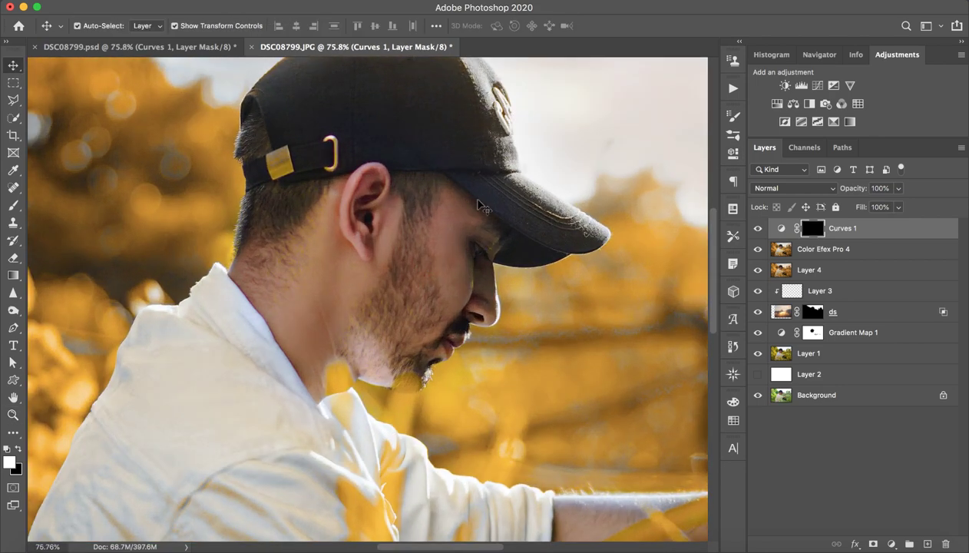
pyautogui.press('b')
pyautogui.press('x')
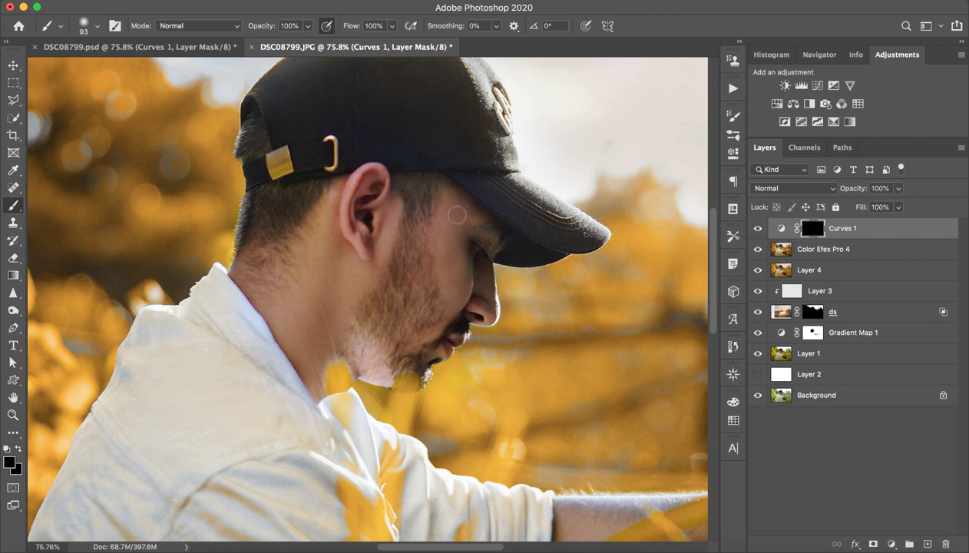
pyautogui.moveTo(453, 221)
pyautogui.mouseDown()
pyautogui.moveTo(465, 222)
pyautogui.moveTo(445, 209)
pyautogui.moveTo(450, 297)
pyautogui.moveTo(465, 235)
pyautogui.moveTo(484, 281)
pyautogui.mouseUp()
pyautogui.press('x')
pyautogui.press('x')
pyautogui.press('x')
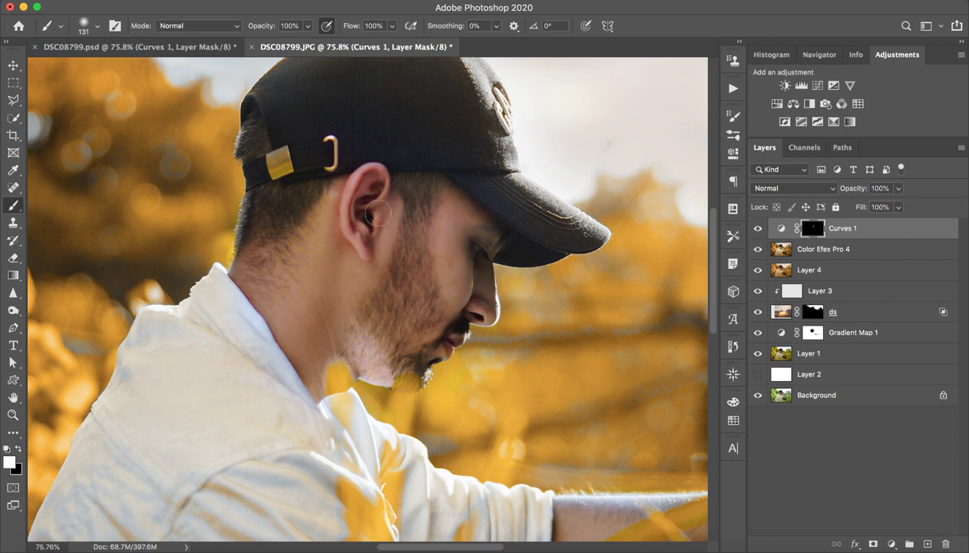
# Paint the Curves 1 mask white over the man's ear, jaw, neck and forearm.
pyautogui.moveTo(388, 208); pyautogui.dragTo(422, 209)
pyautogui.moveTo(353, 265); pyautogui.dragTo(375, 353)
pyautogui.scroll(-3, 376, 292)
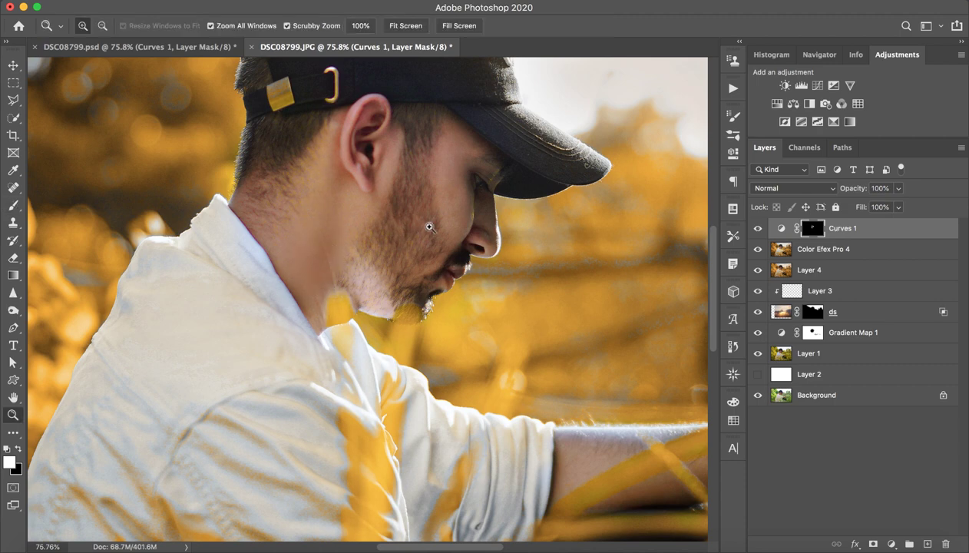
pyautogui.moveTo(428, 225); pyautogui.dragTo(392, 237)
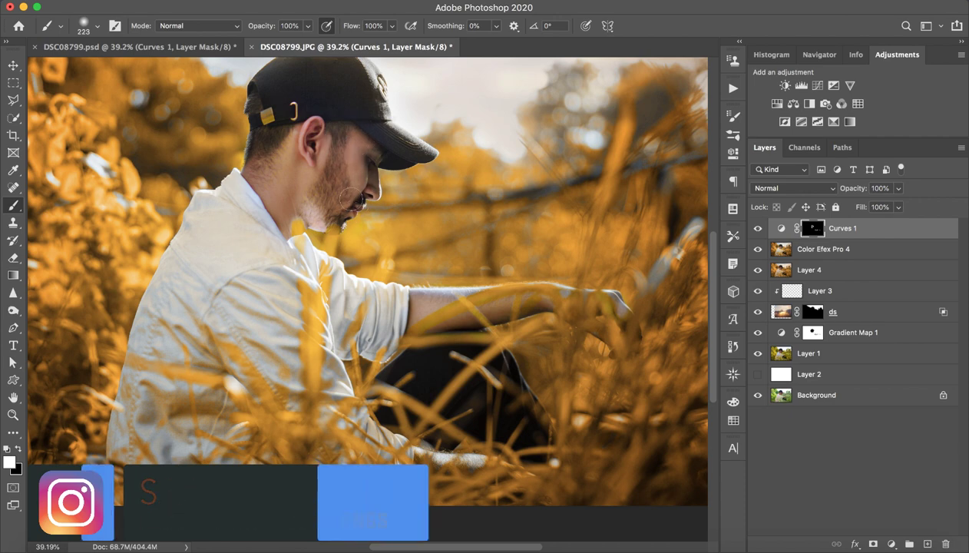
# View the whole photo and toggle the Curves 1 layer's visibility to compare the skin brightening.
pyautogui.press('z')
pyautogui.moveTo(430, 307); pyautogui.dragTo(395, 201)
pyautogui.click(404, 203)
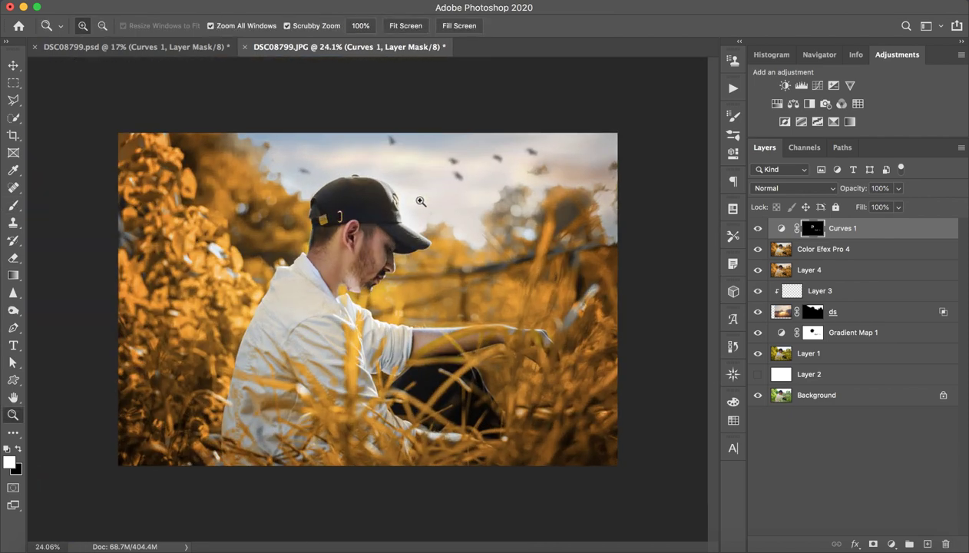
pyautogui.press('b')
pyautogui.click(758, 229)
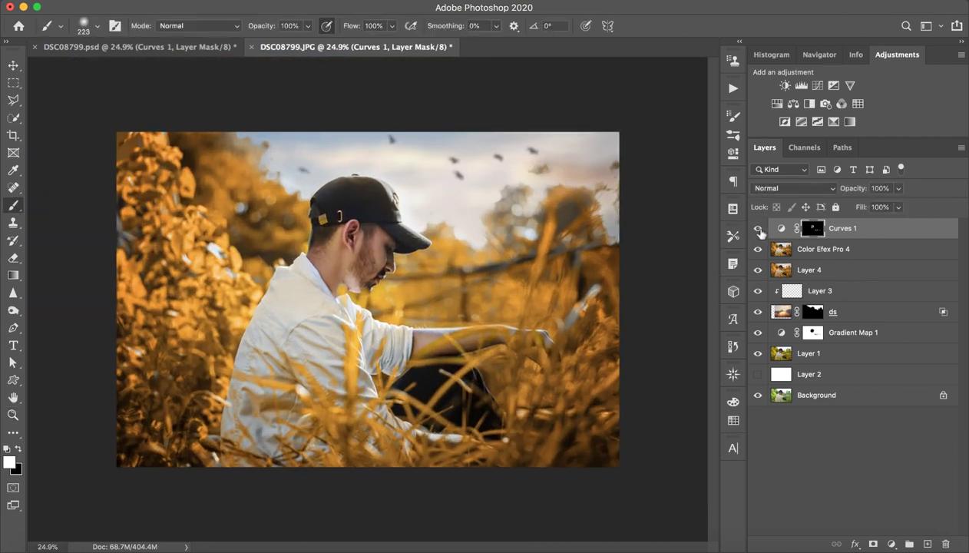
pyautogui.click(758, 229)
pyautogui.click(758, 230)
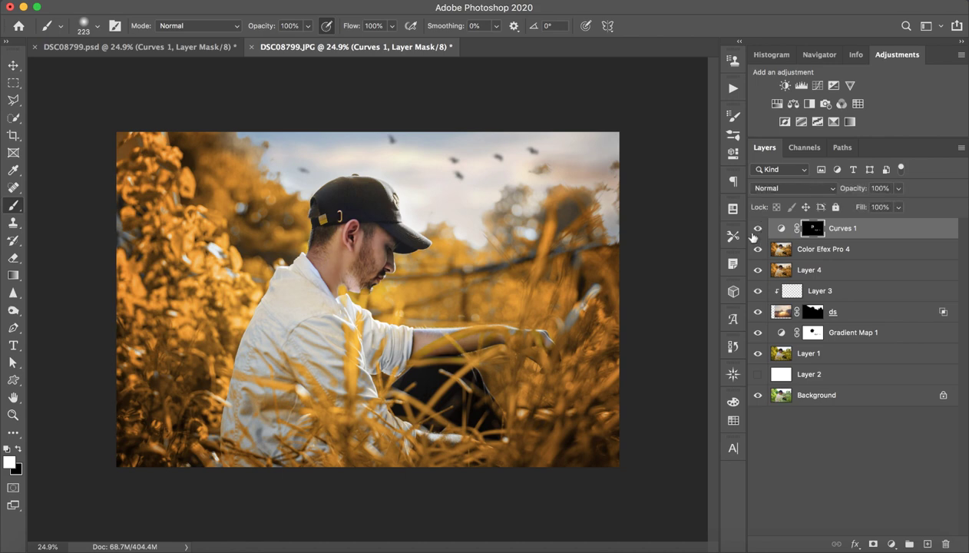
# Add an Exposure adjustment layer with Exposure at +0.84 and invert its mask to black.
pyautogui.click(833, 86)
pyautogui.moveTo(618, 187); pyautogui.dragTo(628, 189)
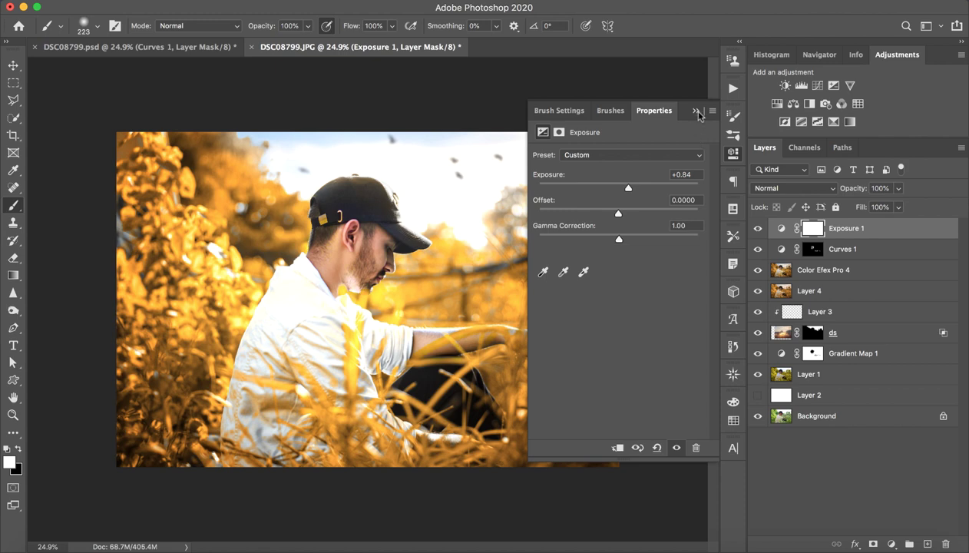
pyautogui.click(696, 112)
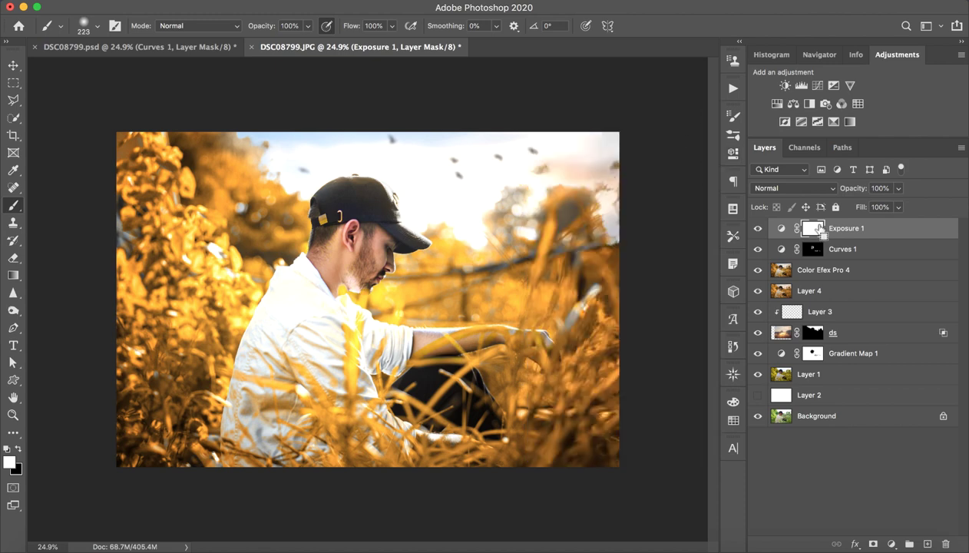
pyautogui.hotkey('ctrl', 'i')
# Set the brush flow to 1% and paint white on the Exposure 1 mask over the man's face and neck.
pyautogui.press('z')
pyautogui.moveTo(372, 246)
pyautogui.mouseDown()
pyautogui.moveTo(407, 246)
pyautogui.moveTo(348, 236)
pyautogui.moveTo(356, 235)
pyautogui.mouseUp()
pyautogui.press('b')
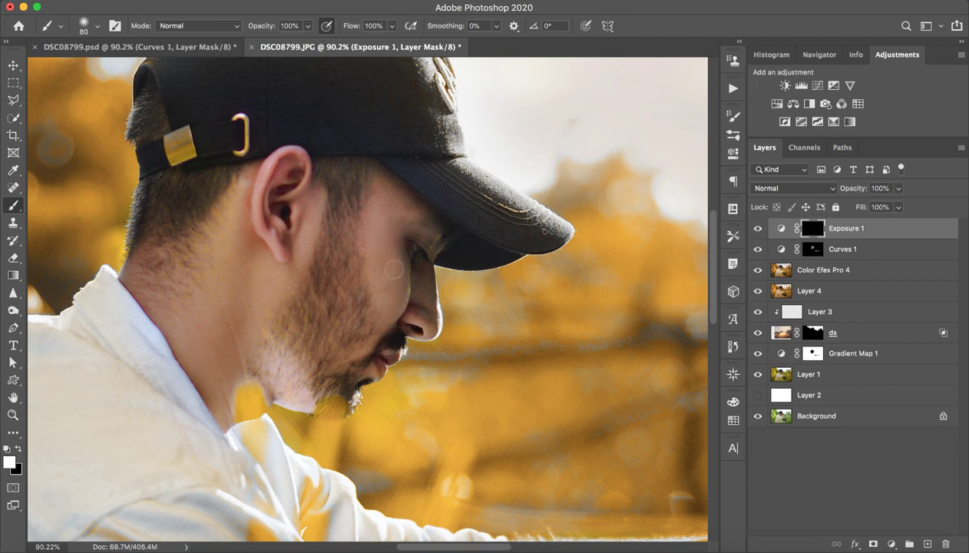
pyautogui.moveTo(394, 269)
pyautogui.mouseDown()
pyautogui.moveTo(420, 278)
pyautogui.moveTo(385, 274)
pyautogui.mouseUp()
pyautogui.hotkey('shift', '0')
pyautogui.hotkey('shift', '1')
pyautogui.moveTo(325, 216); pyautogui.dragTo(326, 216)
pyautogui.moveTo(224, 271); pyautogui.dragTo(244, 270)
pyautogui.moveTo(603, 212); pyautogui.dragTo(525, 211)
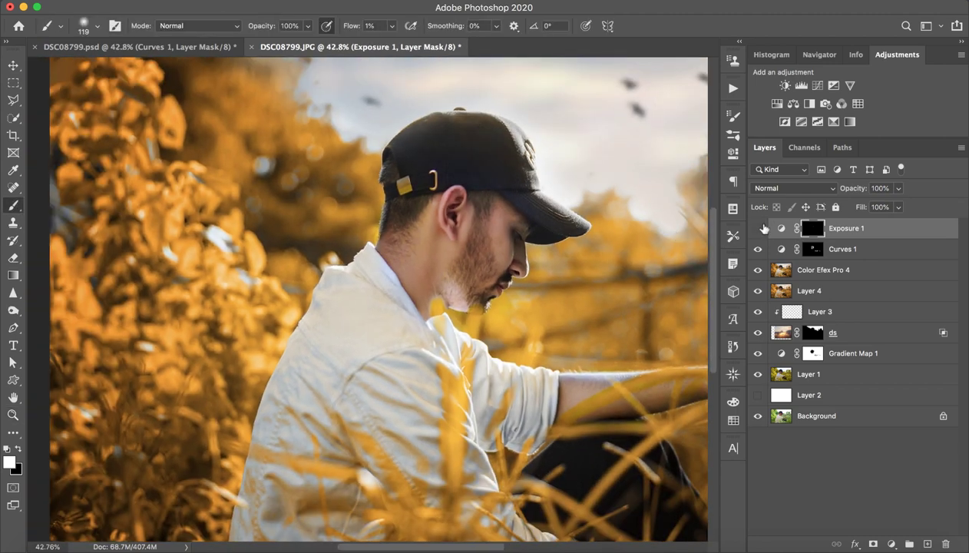
# Toggle the Exposure 1 layer's visibility to compare its effect on the man, and review the whole photo.
pyautogui.click(762, 228)
pyautogui.click(762, 228)
pyautogui.click(761, 228)
pyautogui.click(761, 228)
pyautogui.click(762, 228)
pyautogui.click(762, 228)
pyautogui.press('z')
pyautogui.moveTo(548, 288); pyautogui.dragTo(534, 291)
pyautogui.press('b')
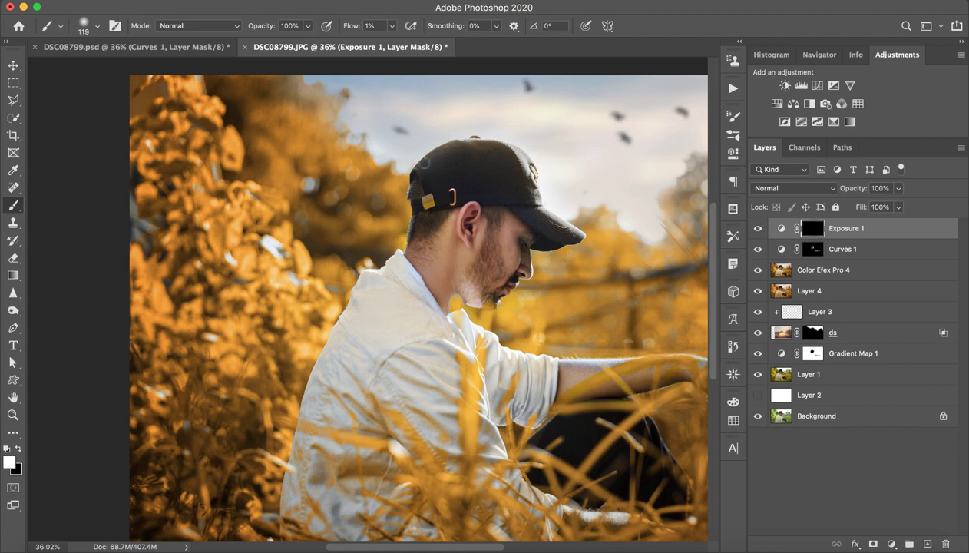
pyautogui.hscroll(3, 485, 211)
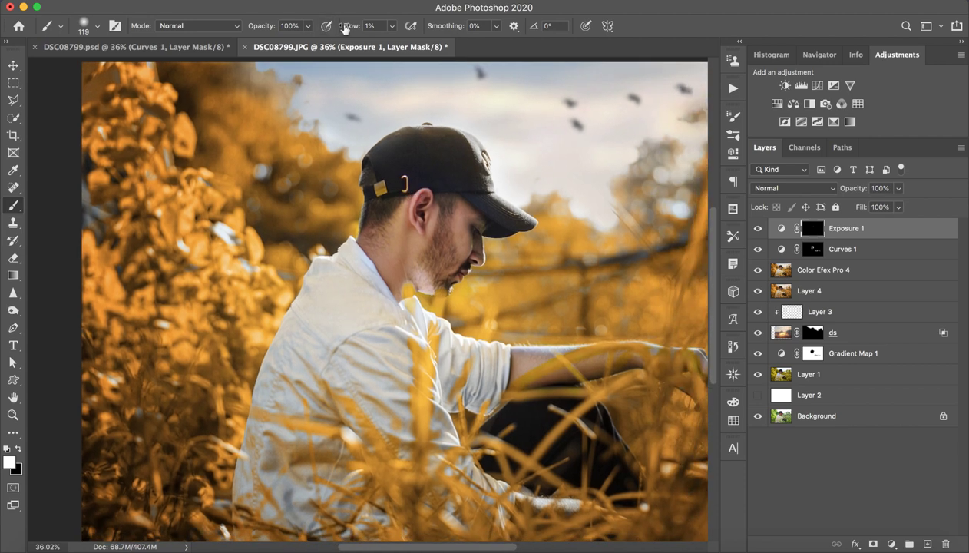
pyautogui.press('z')
pyautogui.moveTo(547, 303); pyautogui.dragTo(536, 309)
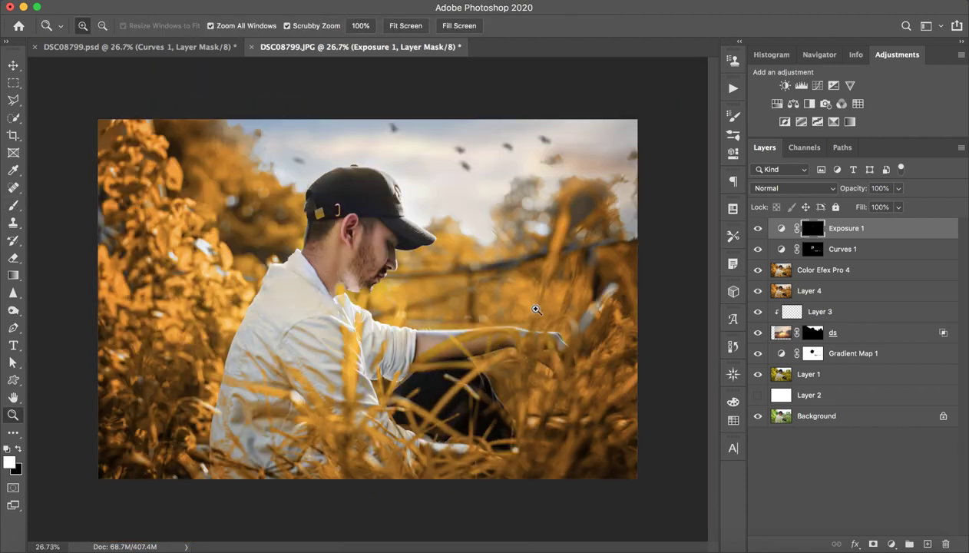
pyautogui.moveTo(436, 308); pyautogui.dragTo(451, 308)
pyautogui.press('b')
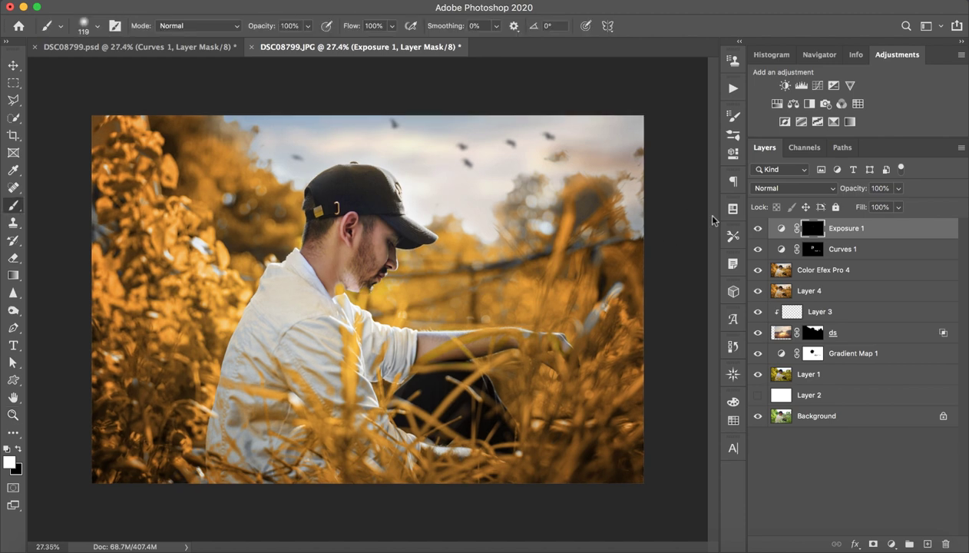
# In DSC08799.psd, reveal das, Layer 4 and Brightness/Contrast 2, toggle the latter to compare its effect, and return to DSC08799.JPG.
pyautogui.click(221, 47)
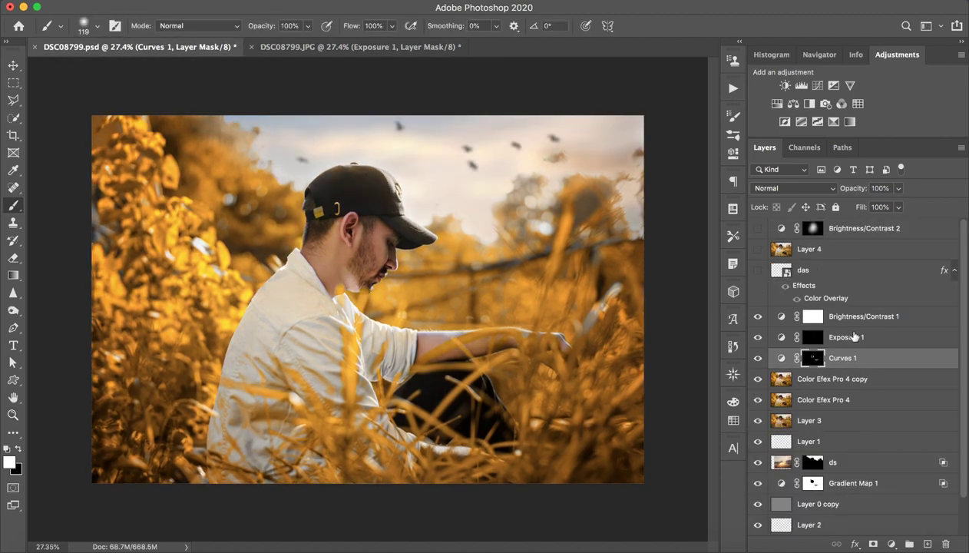
pyautogui.moveTo(758, 270); pyautogui.dragTo(761, 235)
pyautogui.click(760, 234)
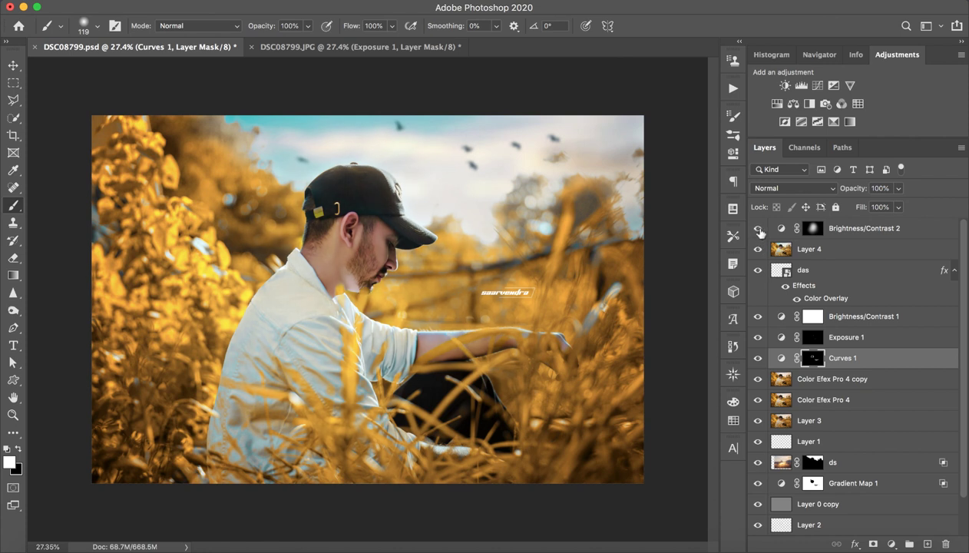
pyautogui.click(760, 233)
pyautogui.click(760, 233)
pyautogui.click(759, 232)
pyautogui.click(759, 232)
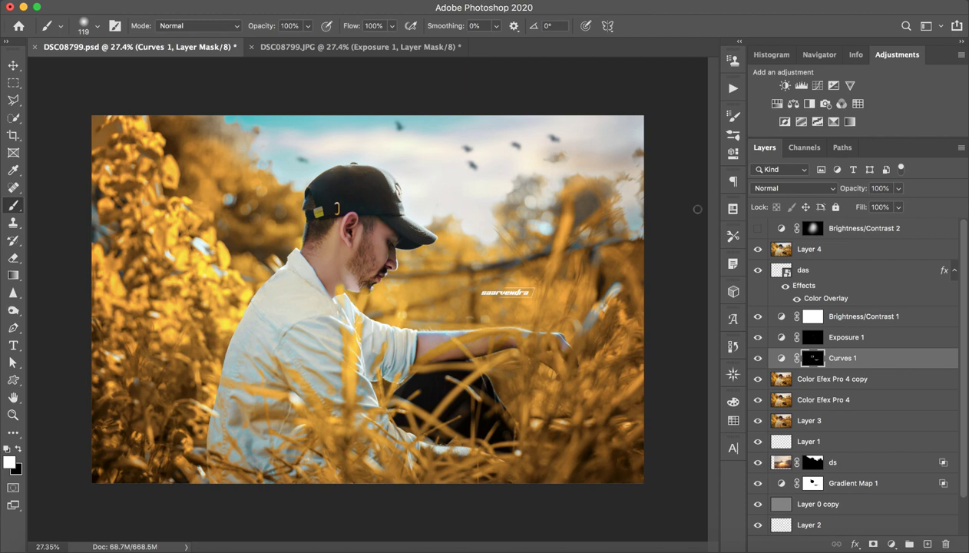
pyautogui.click(757, 231)
pyautogui.click(862, 228)
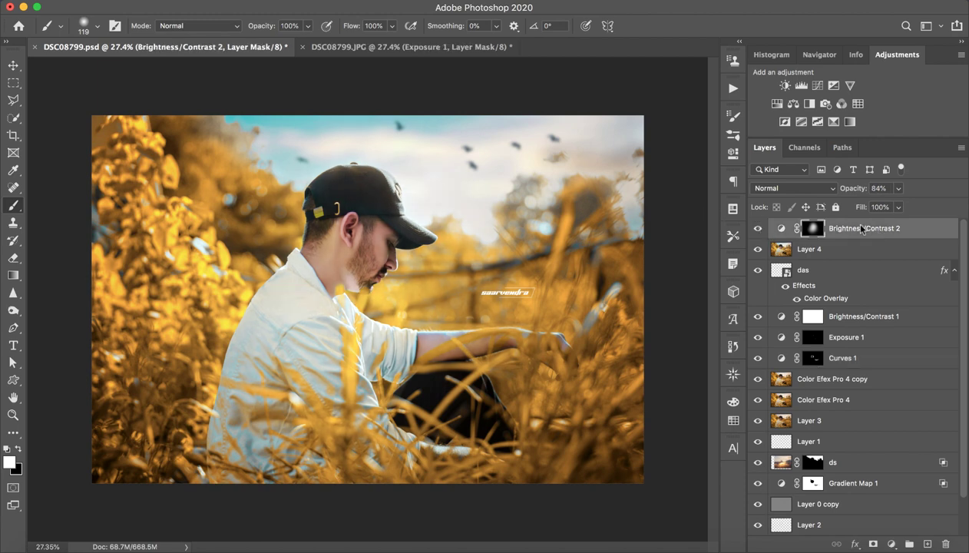
pyautogui.click(407, 47)
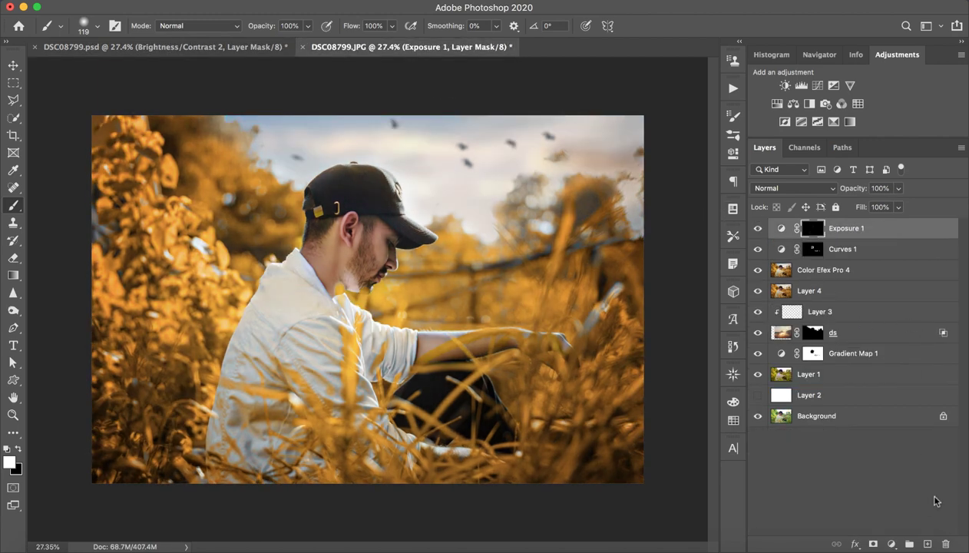
# Try an automatic Brightness/Contrast adjustment layer with Brightness 9 and Contrast 45 over the whole photo, then delete it.
pyautogui.click(926, 544)
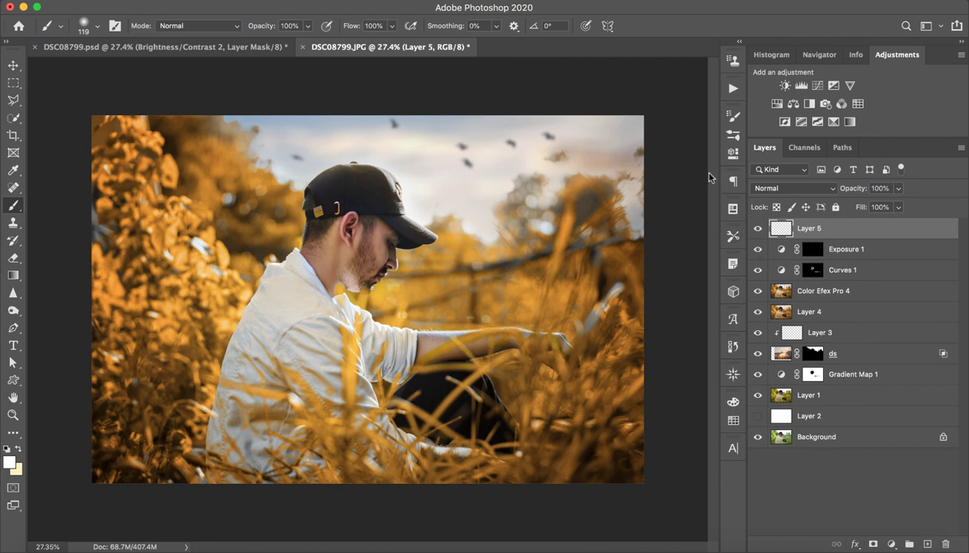
pyautogui.hotkey('ctrl', 'z')
pyautogui.click(784, 86)
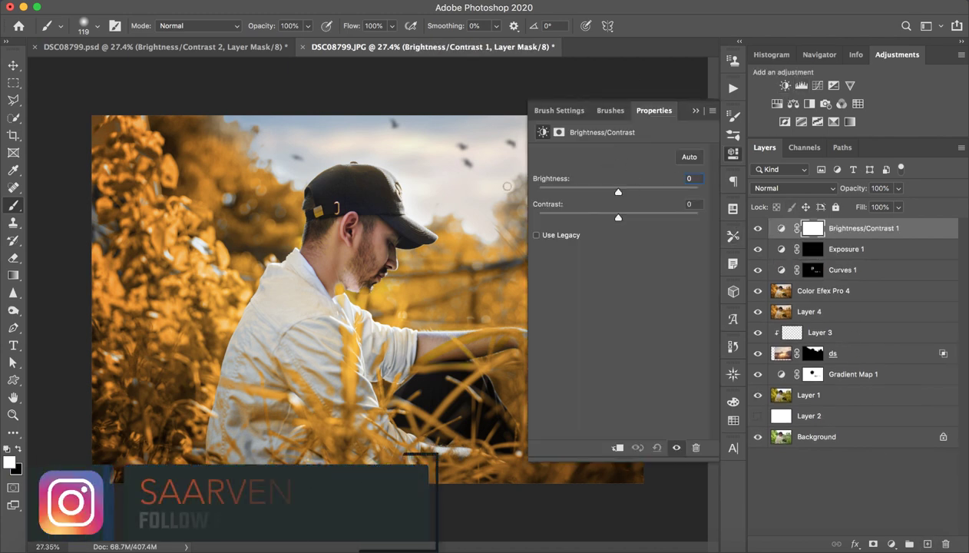
pyautogui.click(684, 158)
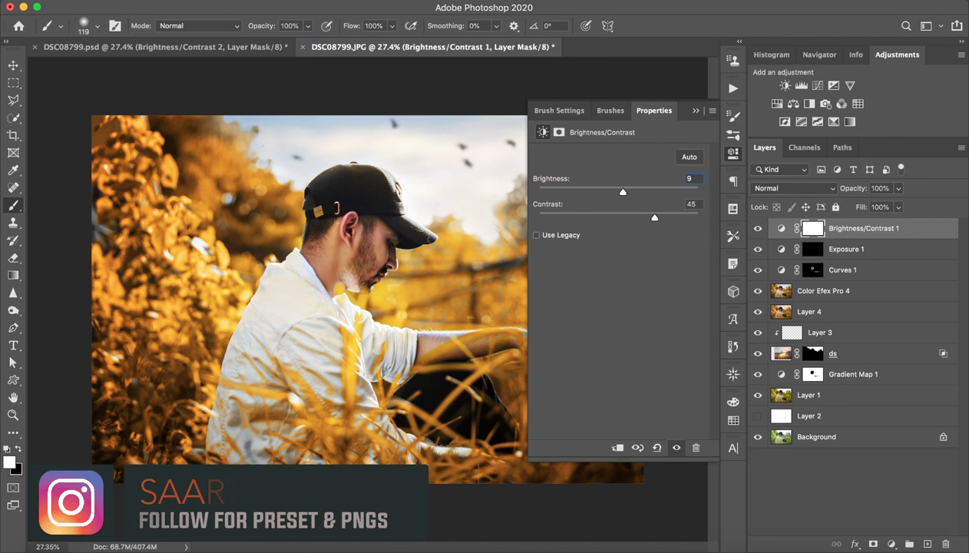
pyautogui.press('z')
pyautogui.moveTo(384, 303)
pyautogui.mouseDown()
pyautogui.moveTo(399, 303)
pyautogui.moveTo(361, 307)
pyautogui.moveTo(370, 308)
pyautogui.mouseUp()
pyautogui.press('b')
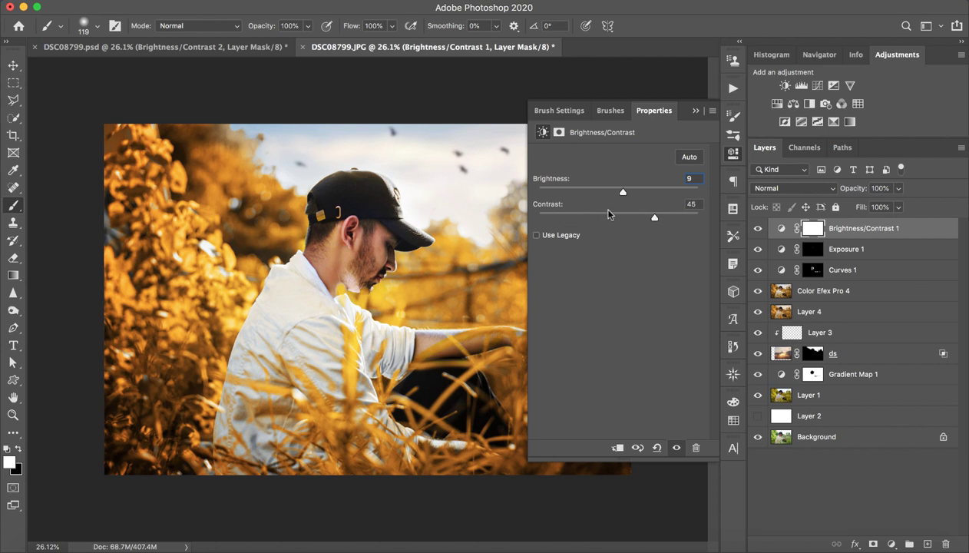
pyautogui.click(697, 112)
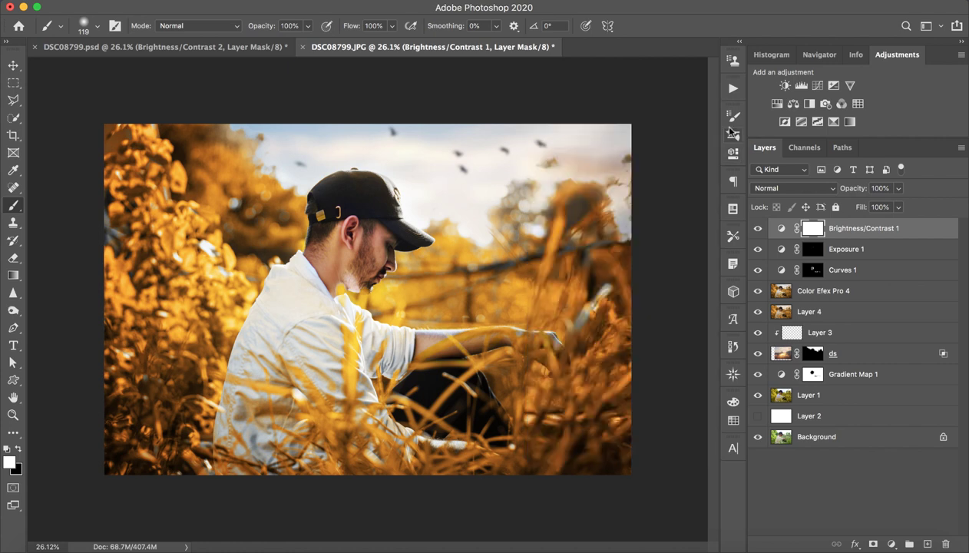
pyautogui.click(947, 543)
pyautogui.click(947, 544)
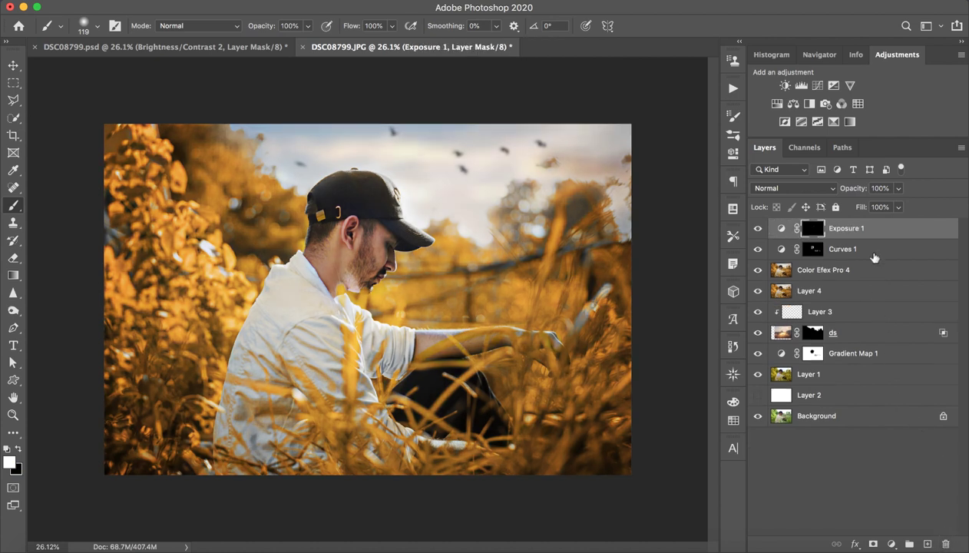
# Add a Curves adjustment layer above Exposure 1, lifting the upper midtones slightly and anchoring the shadows near the diagonal.
pyautogui.click(817, 85)
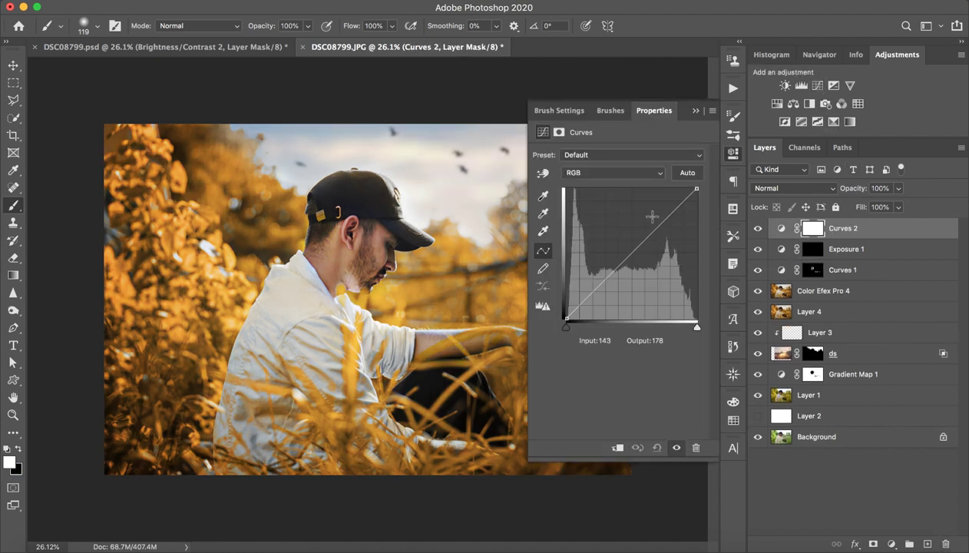
pyautogui.click(607, 281)
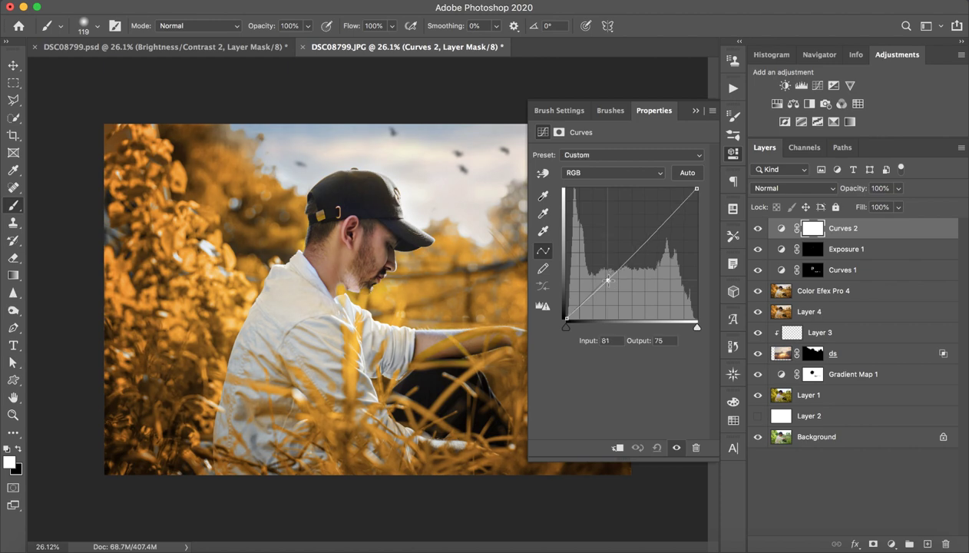
pyautogui.moveTo(645, 238); pyautogui.dragTo(643, 234)
pyautogui.moveTo(607, 284); pyautogui.dragTo(603, 281)
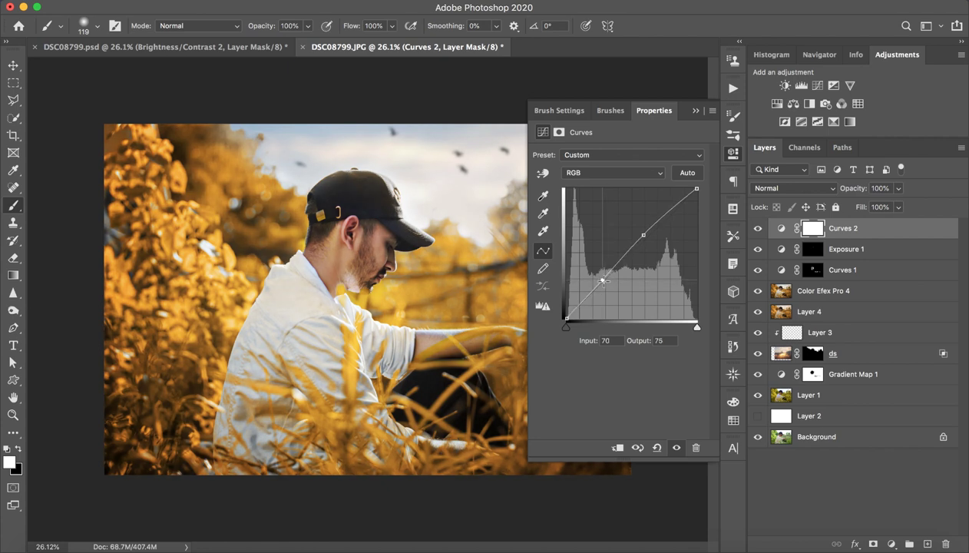
pyautogui.moveTo(602, 281); pyautogui.dragTo(604, 284)
pyautogui.click(732, 153)
# Add a Brightness/Contrast adjustment layer with a slight Brightness change, and reduce the Curves 2 layer's opacity to 57%.
pyautogui.click(784, 85)
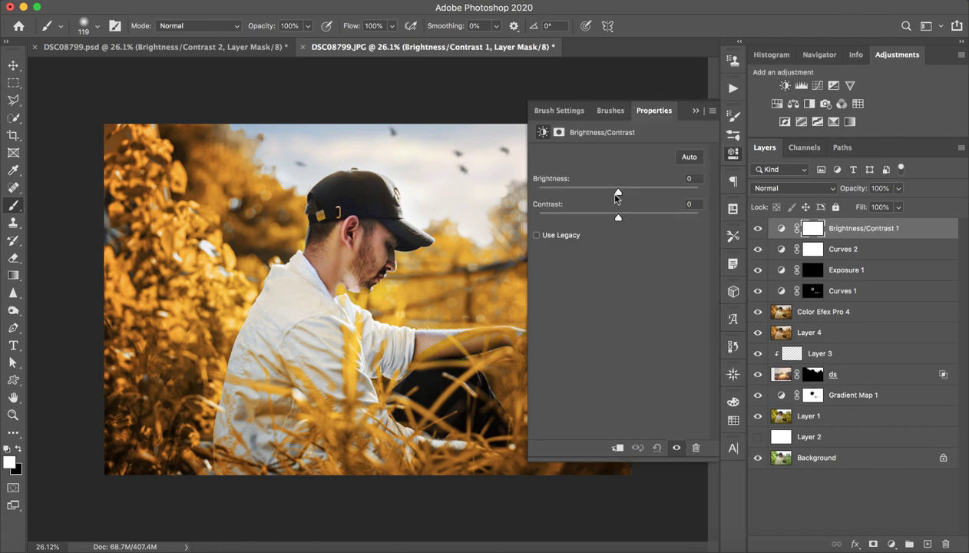
pyautogui.moveTo(618, 196); pyautogui.dragTo(612, 192)
pyautogui.click(696, 110)
pyautogui.click(838, 249)
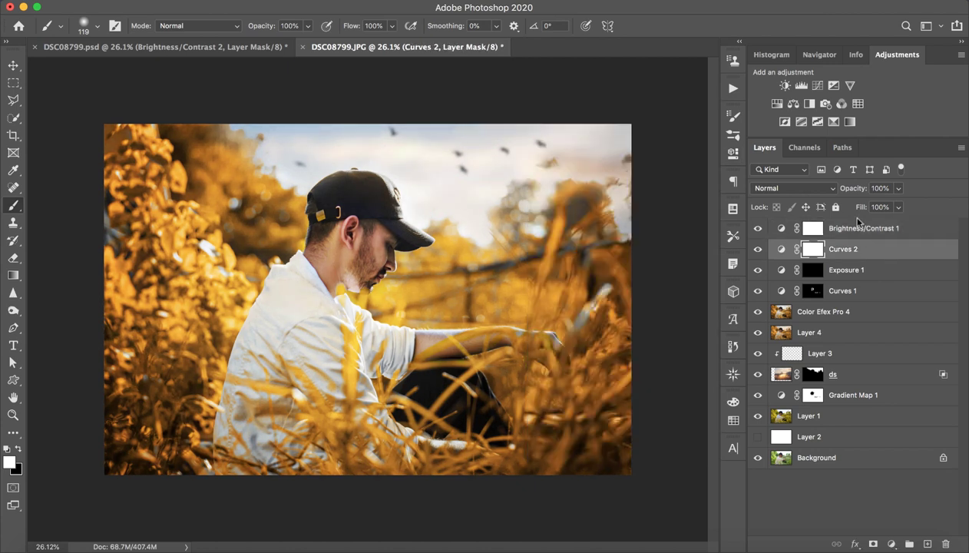
pyautogui.moveTo(844, 189); pyautogui.dragTo(852, 190)
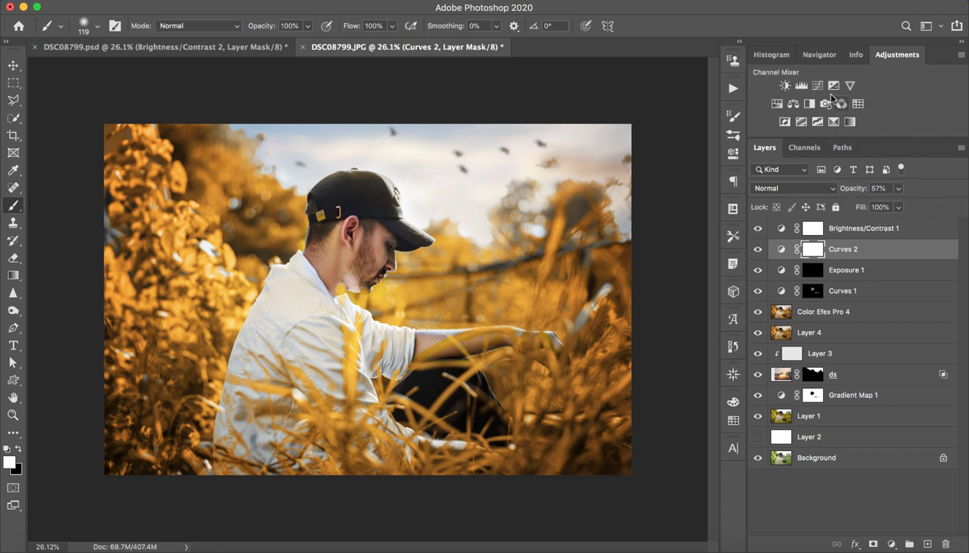
# Add a second Brightness/Contrast adjustment layer directly above Curves 2, fine-tune its Contrast slightly, and review the whole photo.
pyautogui.click(785, 85)
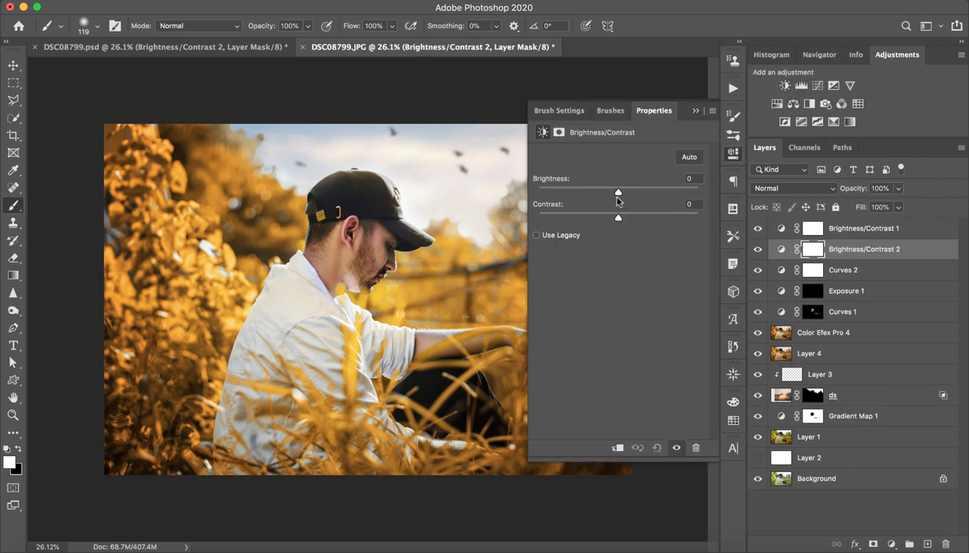
pyautogui.moveTo(616, 217)
pyautogui.mouseDown()
pyautogui.moveTo(604, 220)
pyautogui.moveTo(631, 219)
pyautogui.moveTo(605, 222)
pyautogui.moveTo(613, 223)
pyautogui.mouseUp()
pyautogui.click(683, 110)
pyautogui.press('z')
pyautogui.moveTo(525, 320); pyautogui.dragTo(496, 315)
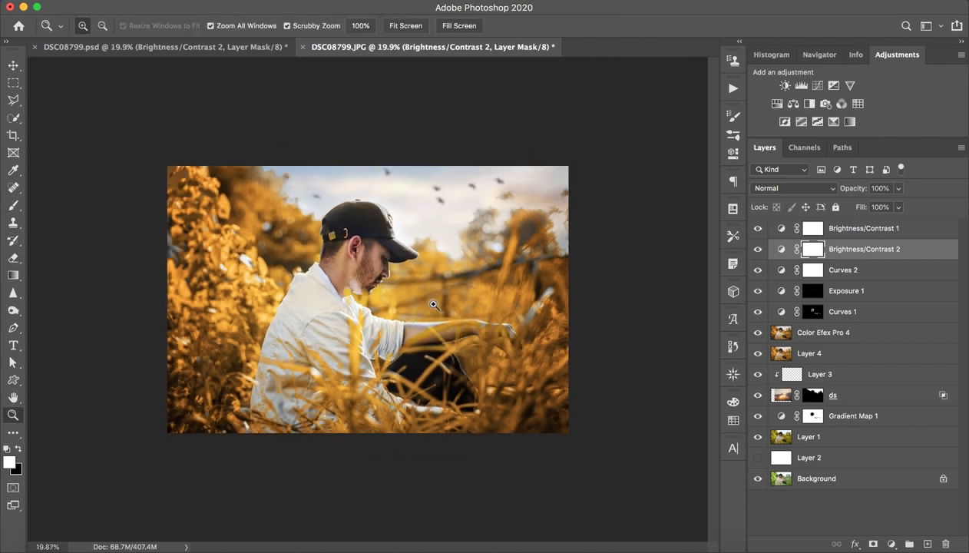
pyautogui.moveTo(428, 300)
pyautogui.mouseDown()
pyautogui.moveTo(479, 298)
pyautogui.moveTo(439, 287)
pyautogui.moveTo(460, 268)
pyautogui.mouseUp()
pyautogui.press('b')
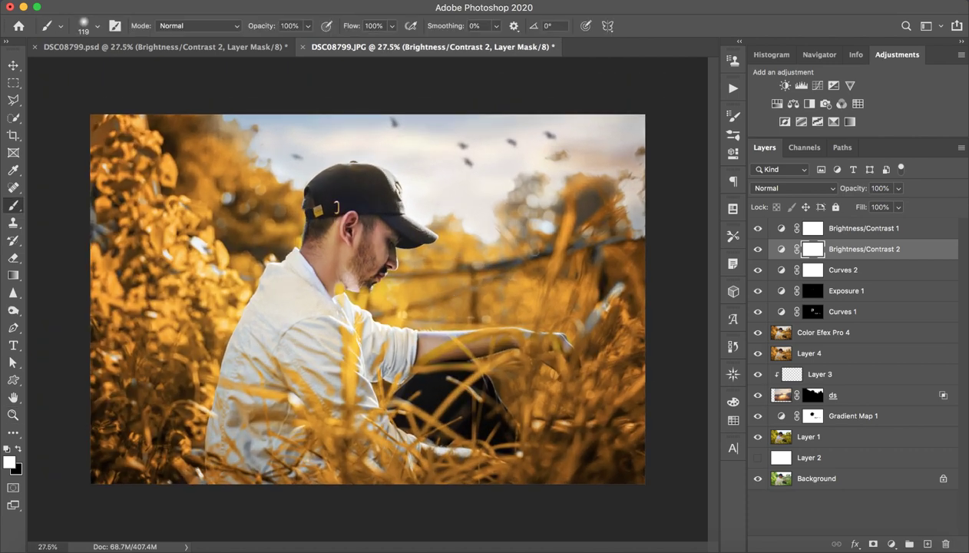
# Toggle the visibility of Brightness/Contrast 1, Brightness/Contrast 2 and Curves 2 to compare their effect on the photo.
pyautogui.click(757, 231)
pyautogui.click(757, 229)
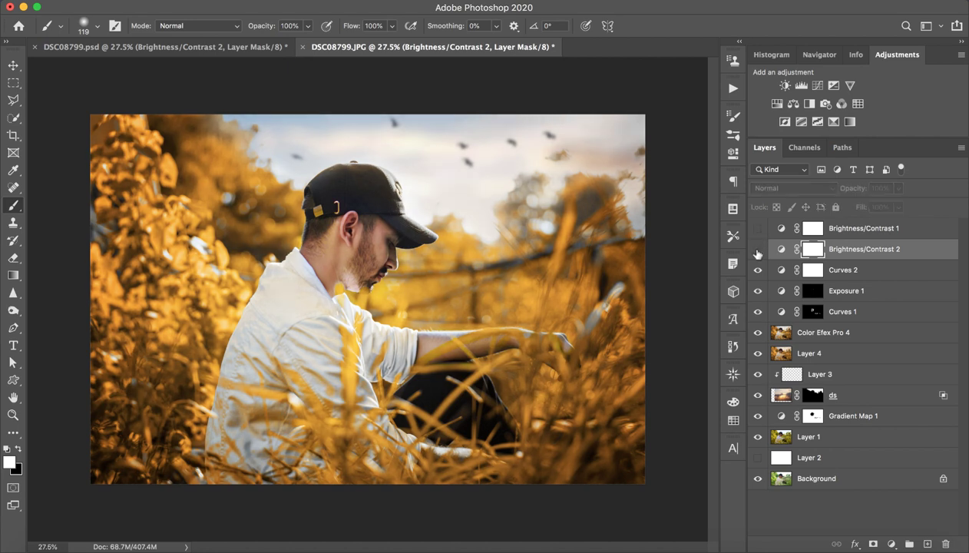
pyautogui.click(757, 229)
pyautogui.click(757, 229)
pyautogui.click(757, 230)
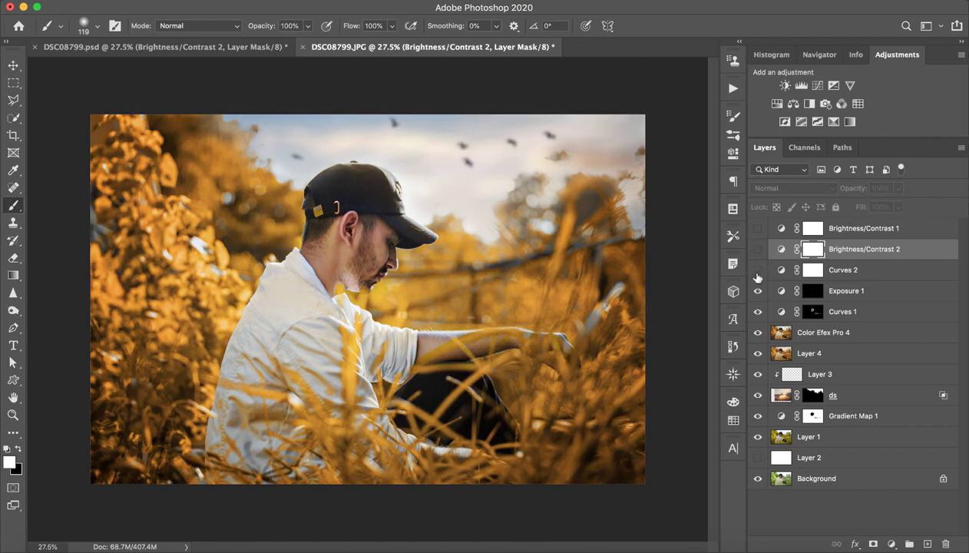
pyautogui.click(757, 229)
# Group the Brightness/Contrast 1, Brightness/Contrast 2 and Curves 2 layers.
pyautogui.keyDown('shift'); pyautogui.click(872, 265); pyautogui.keyUp('shift')
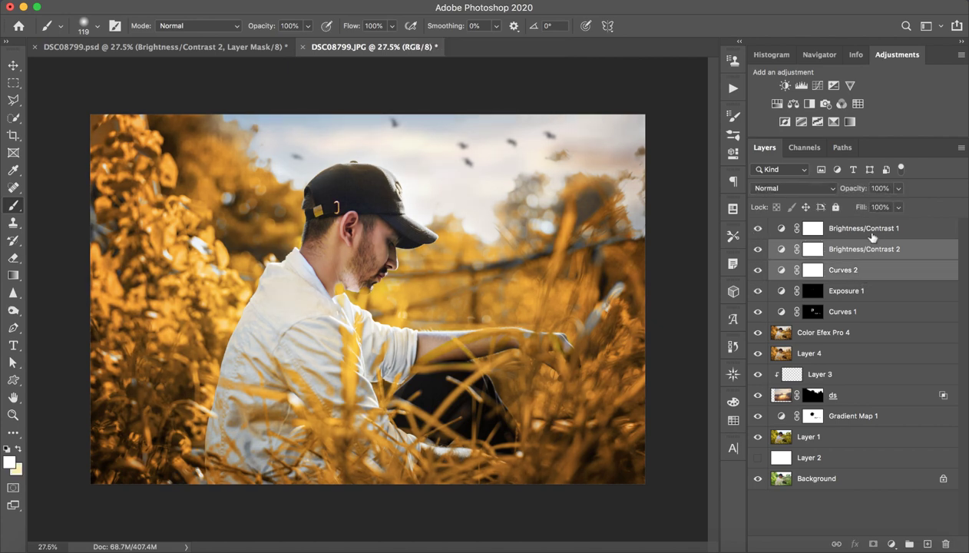
pyautogui.click(859, 229)
pyautogui.keyDown('shift'); pyautogui.click(863, 265); pyautogui.keyUp('shift')
pyautogui.hotkey('ctrl', 'g')
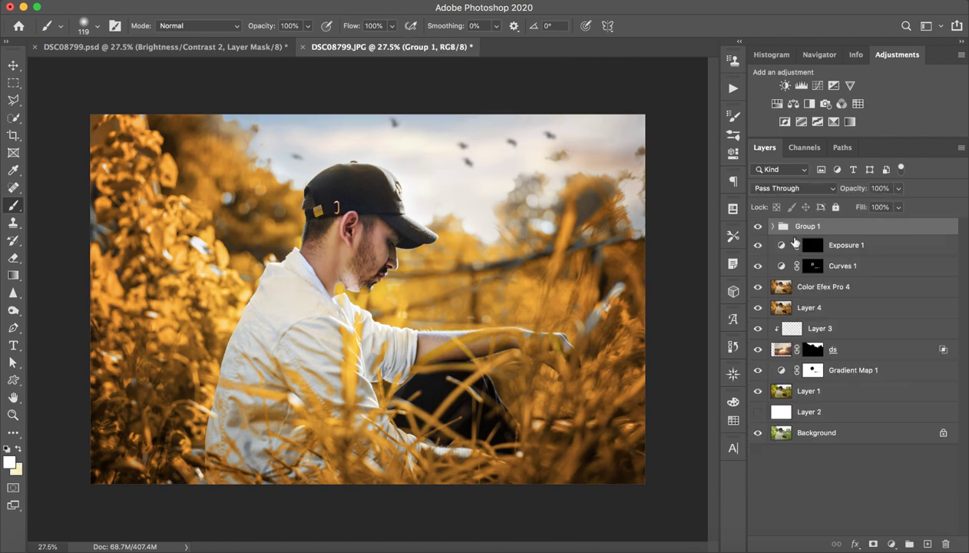
# Toggle the new layer group's visibility to compare the photo with and without its adjustments.
pyautogui.click(757, 226)
pyautogui.click(756, 226)
pyautogui.click(757, 227)
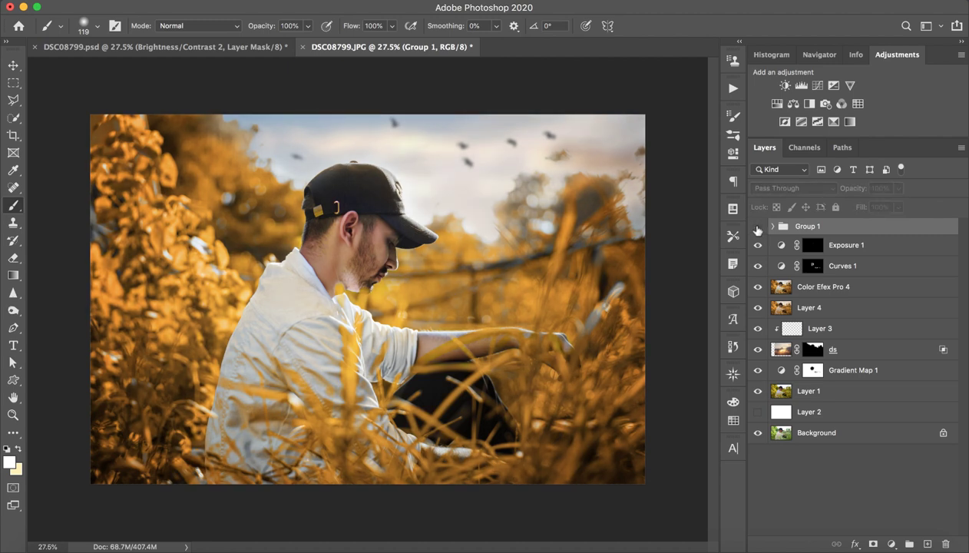
pyautogui.click(756, 228)
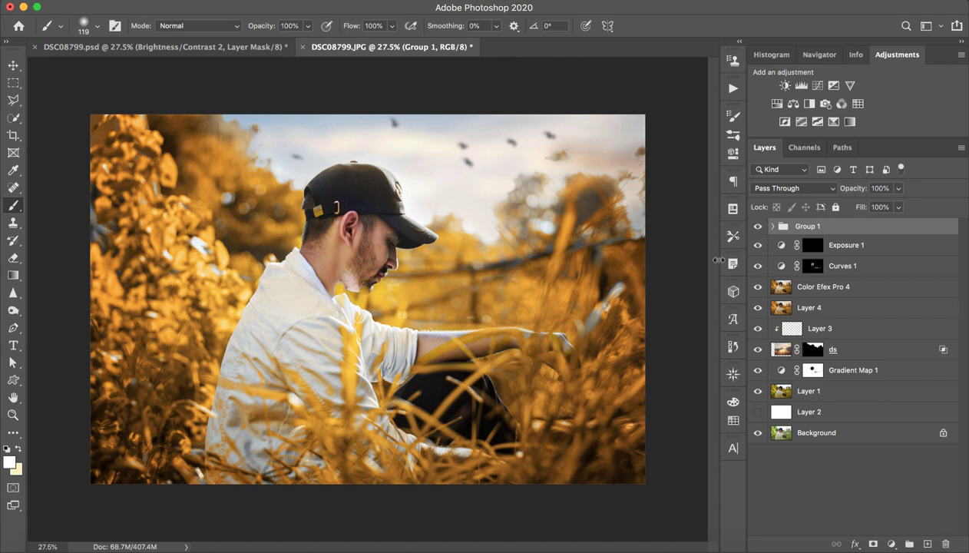
# Stamp all visible layers into a new top layer, and compare the final grade with the original Background before restoring all layers.
pyautogui.press('super+shift+alt+e')
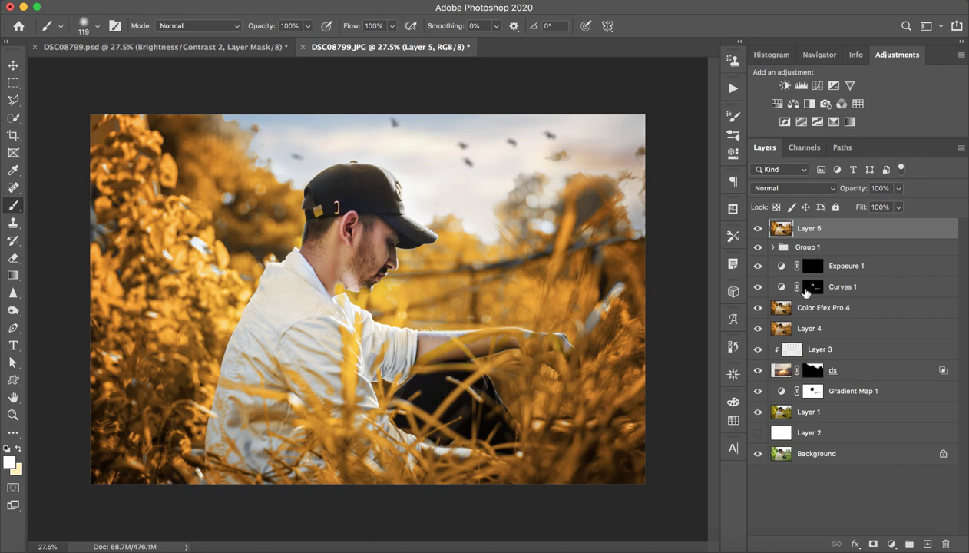
pyautogui.keyDown('alt'); pyautogui.click(758, 454); pyautogui.keyUp('alt')
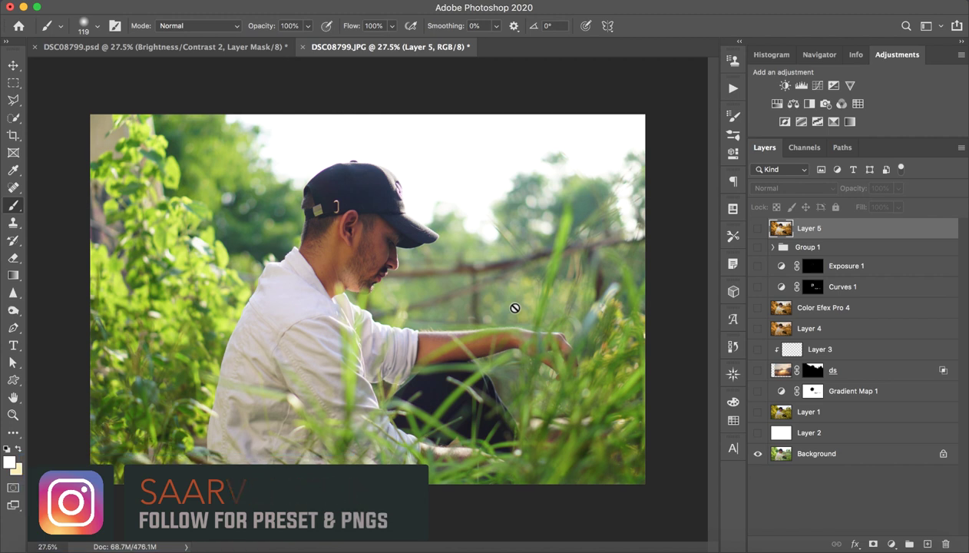
pyautogui.keyDown('alt'); pyautogui.click(758, 455); pyautogui.keyUp('alt')
pyautogui.keyDown('alt'); pyautogui.click(756, 457); pyautogui.keyUp('alt')
pyautogui.keyDown('alt'); pyautogui.click(757, 457); pyautogui.keyUp('alt')
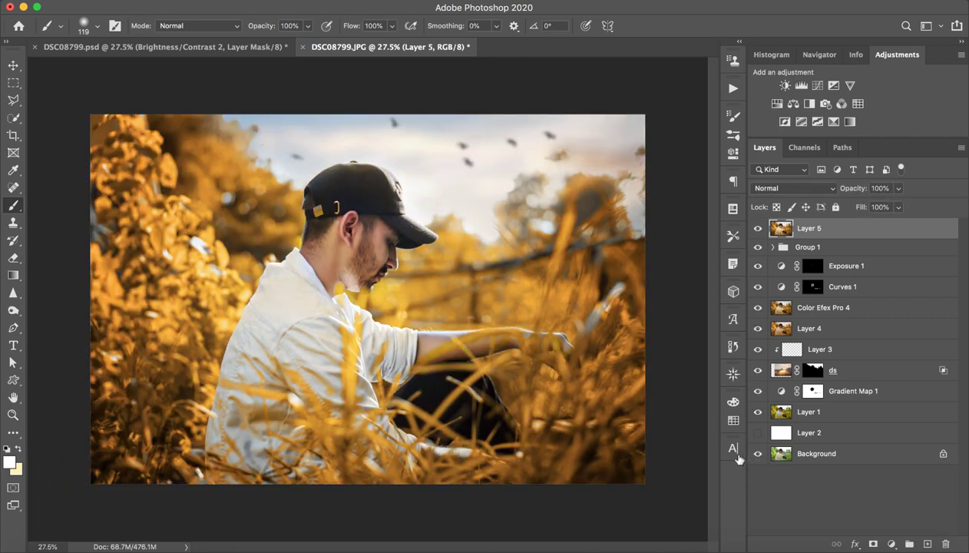
pyautogui.keyDown('alt'); pyautogui.click(756, 455); pyautogui.keyUp('alt')
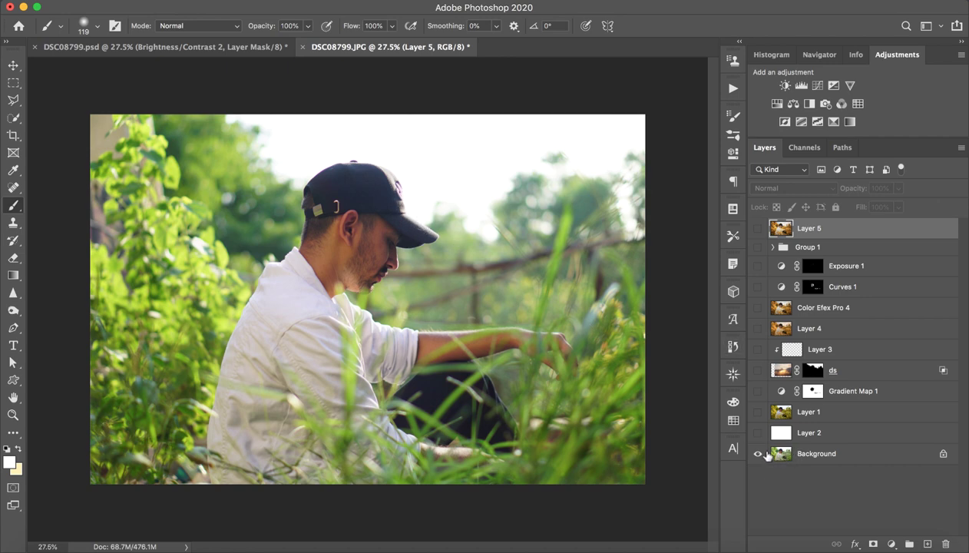
pyautogui.hotkey('ctrl', '0')
pyautogui.click(790, 454)
pyautogui.keyDown('alt'); pyautogui.click(757, 454); pyautogui.keyUp('alt')
pyautogui.hotkey('ctrl', '-')
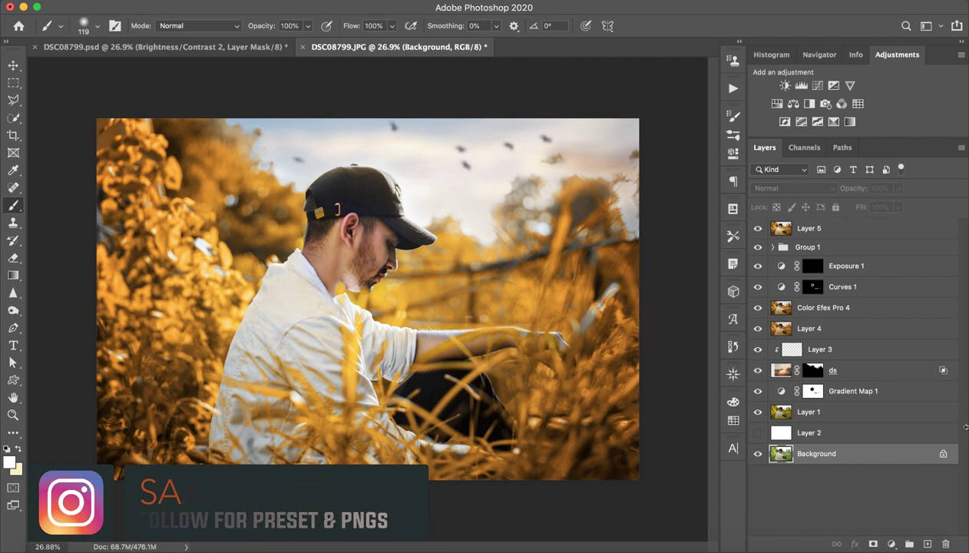
pyautogui.click(666, 8)
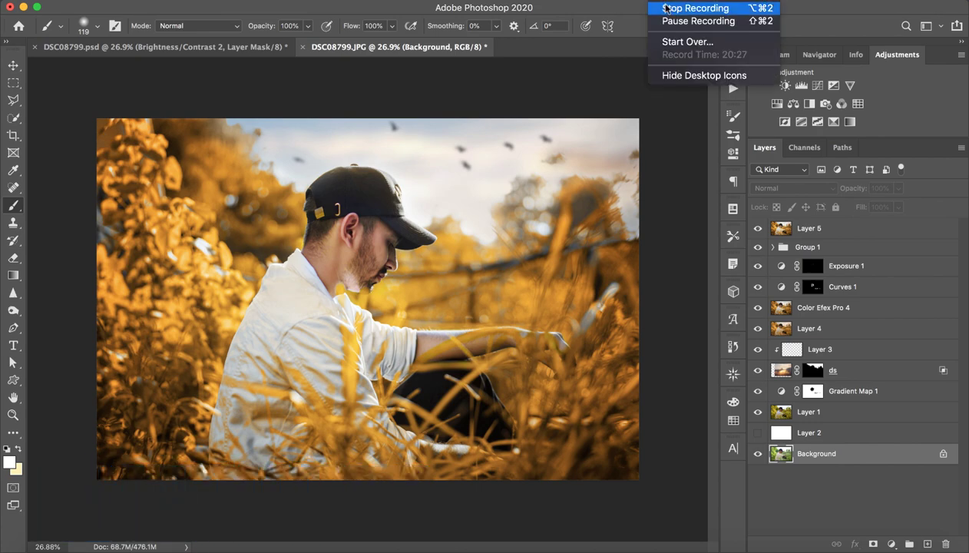